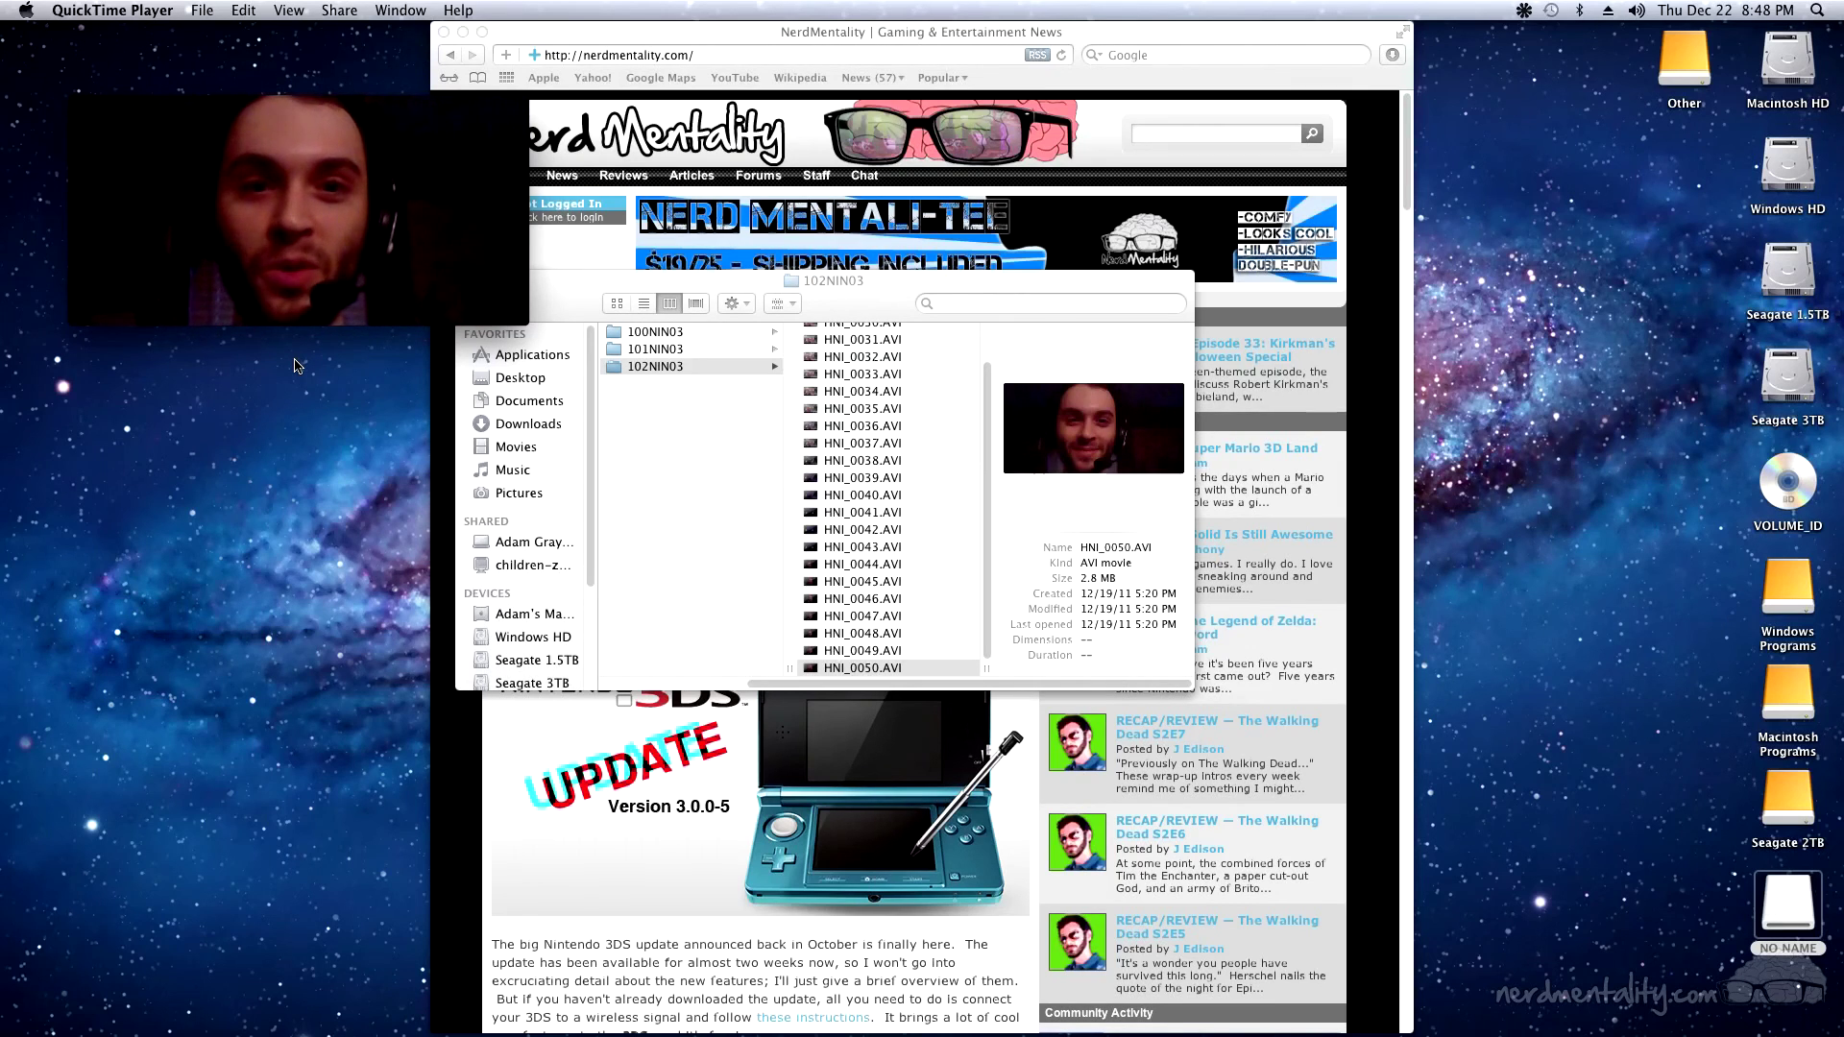
Close the HNI_0050.AVI preview and copy that file from the 102NIN03 folder to the desktop
mouse_move(186, 209)
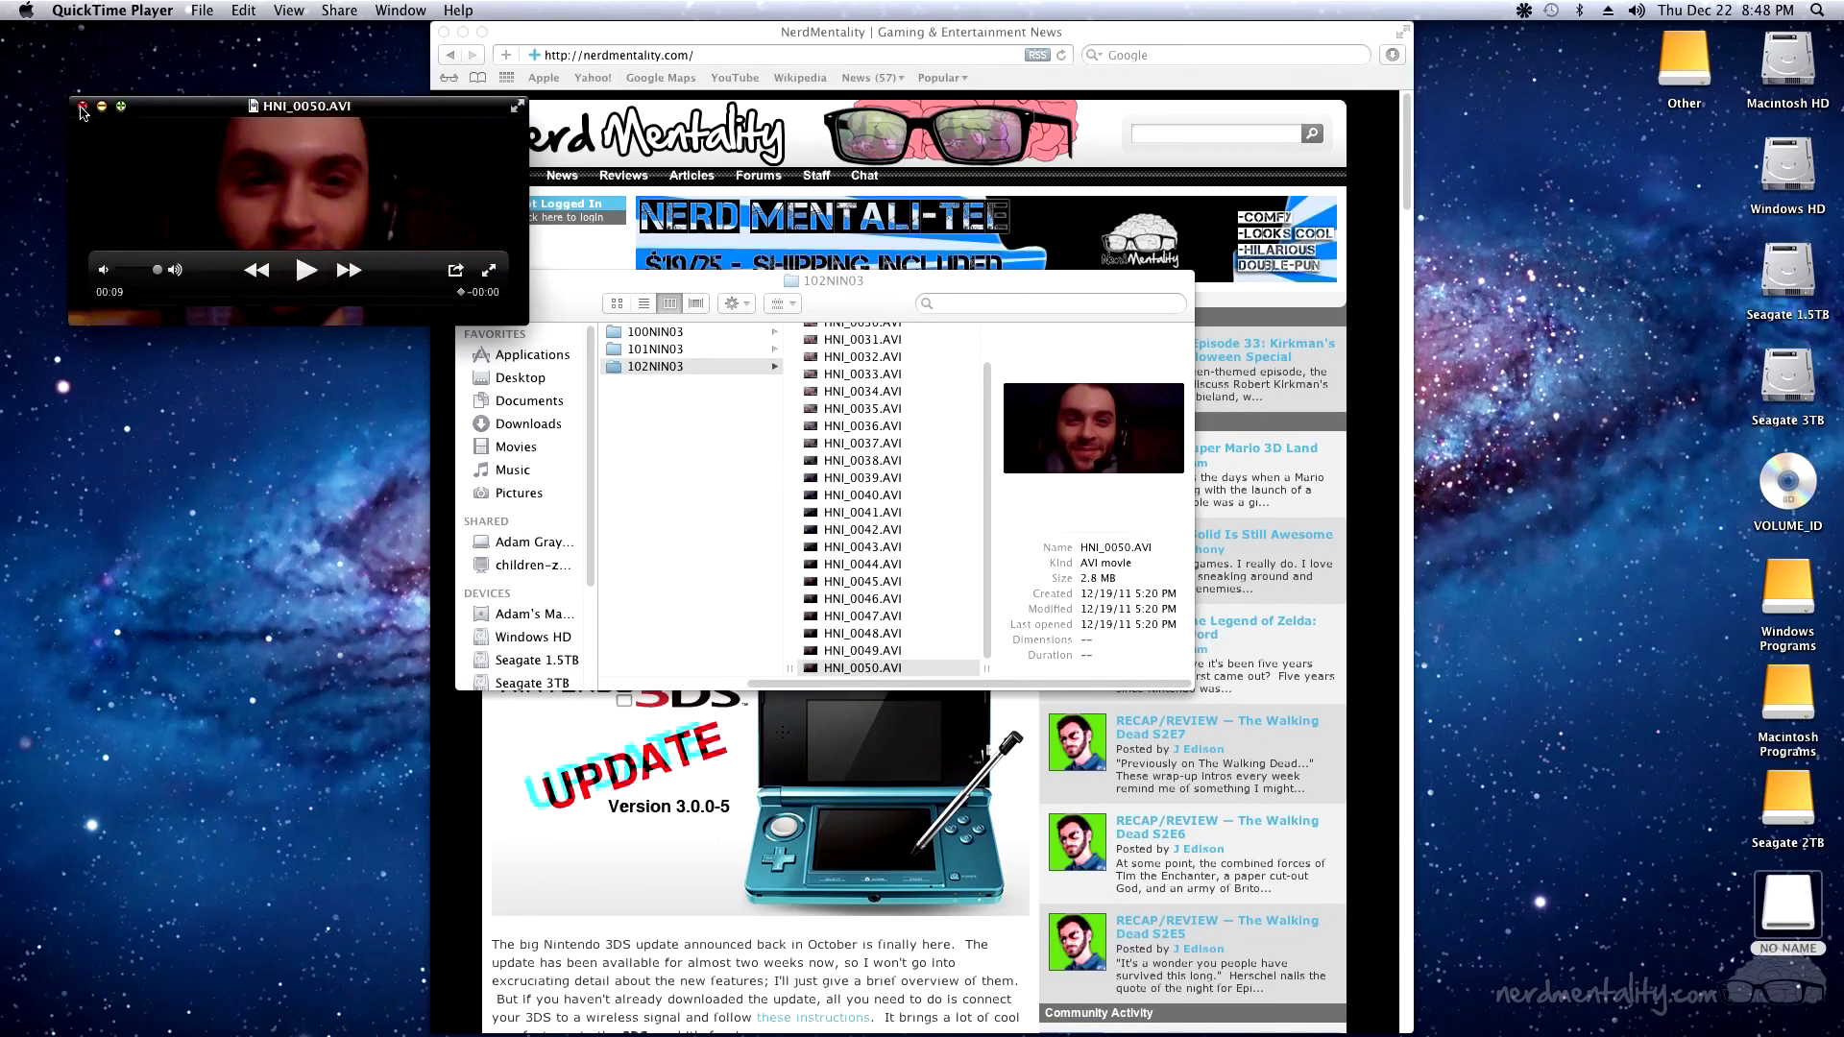
key("super+w")
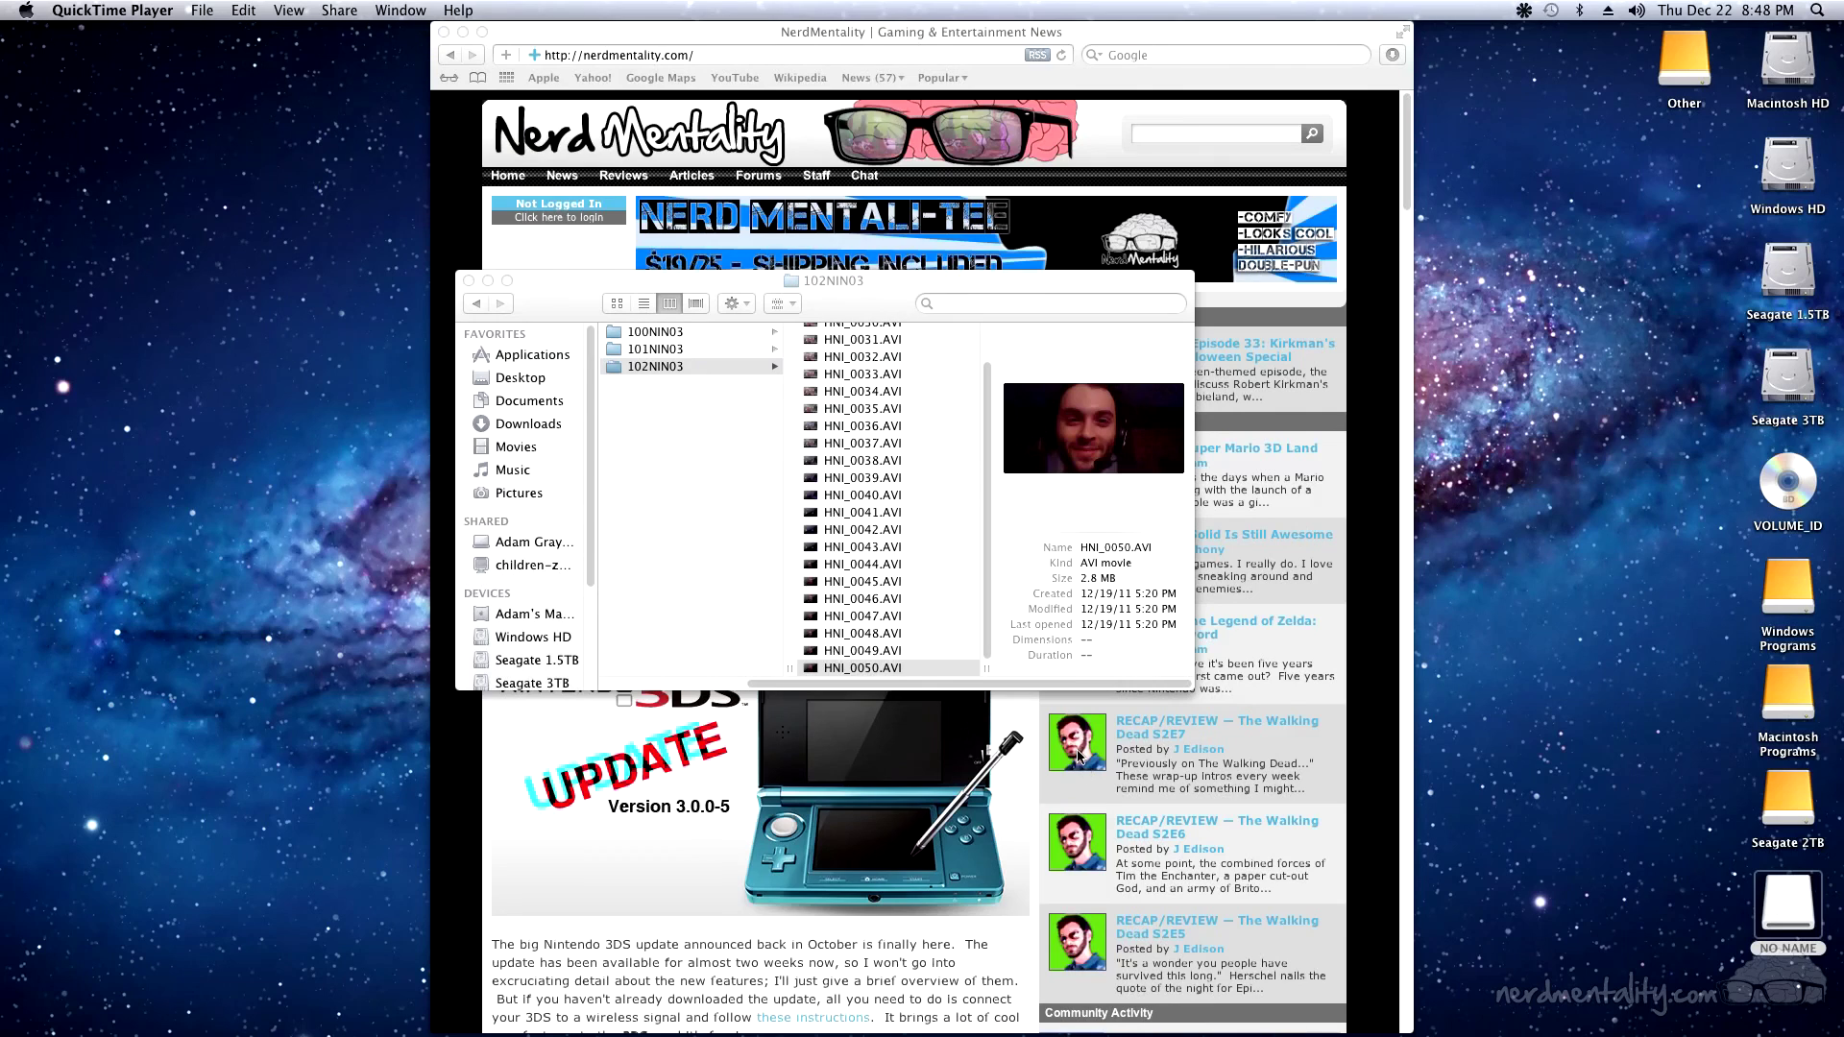
right_click(870, 671)
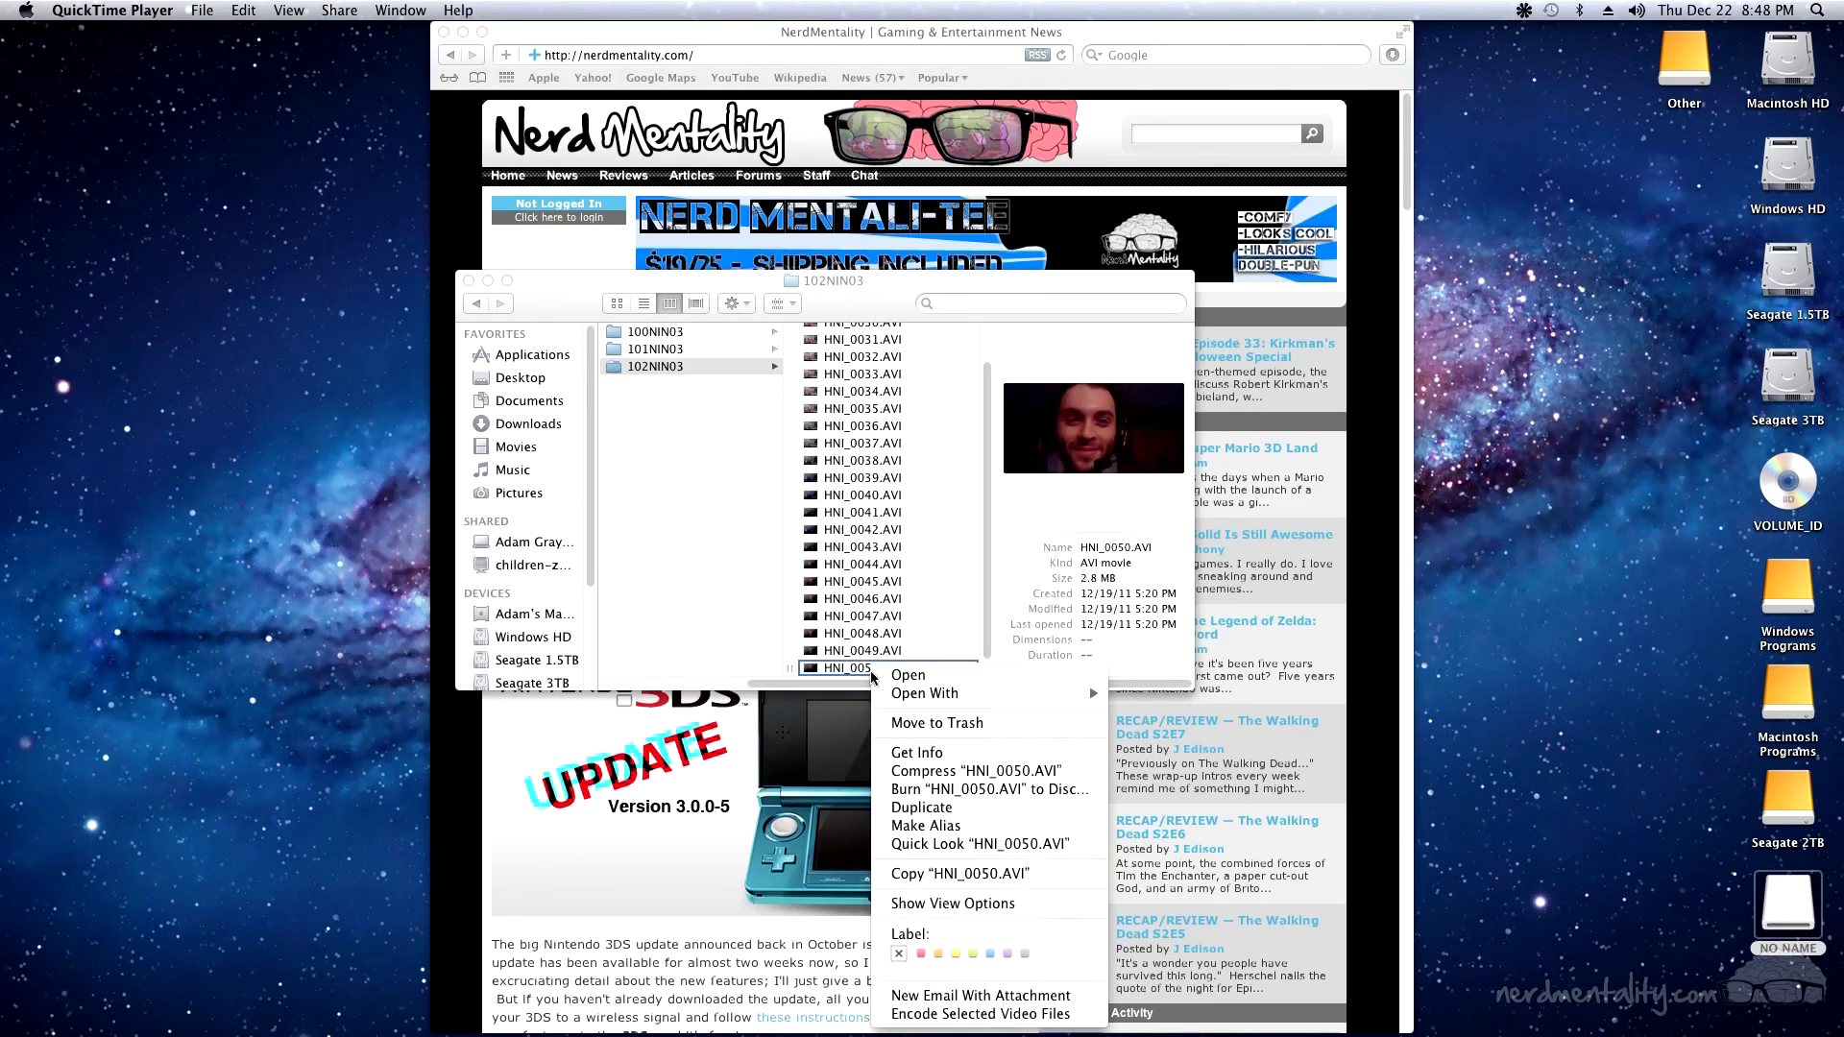
left_click(941, 876)
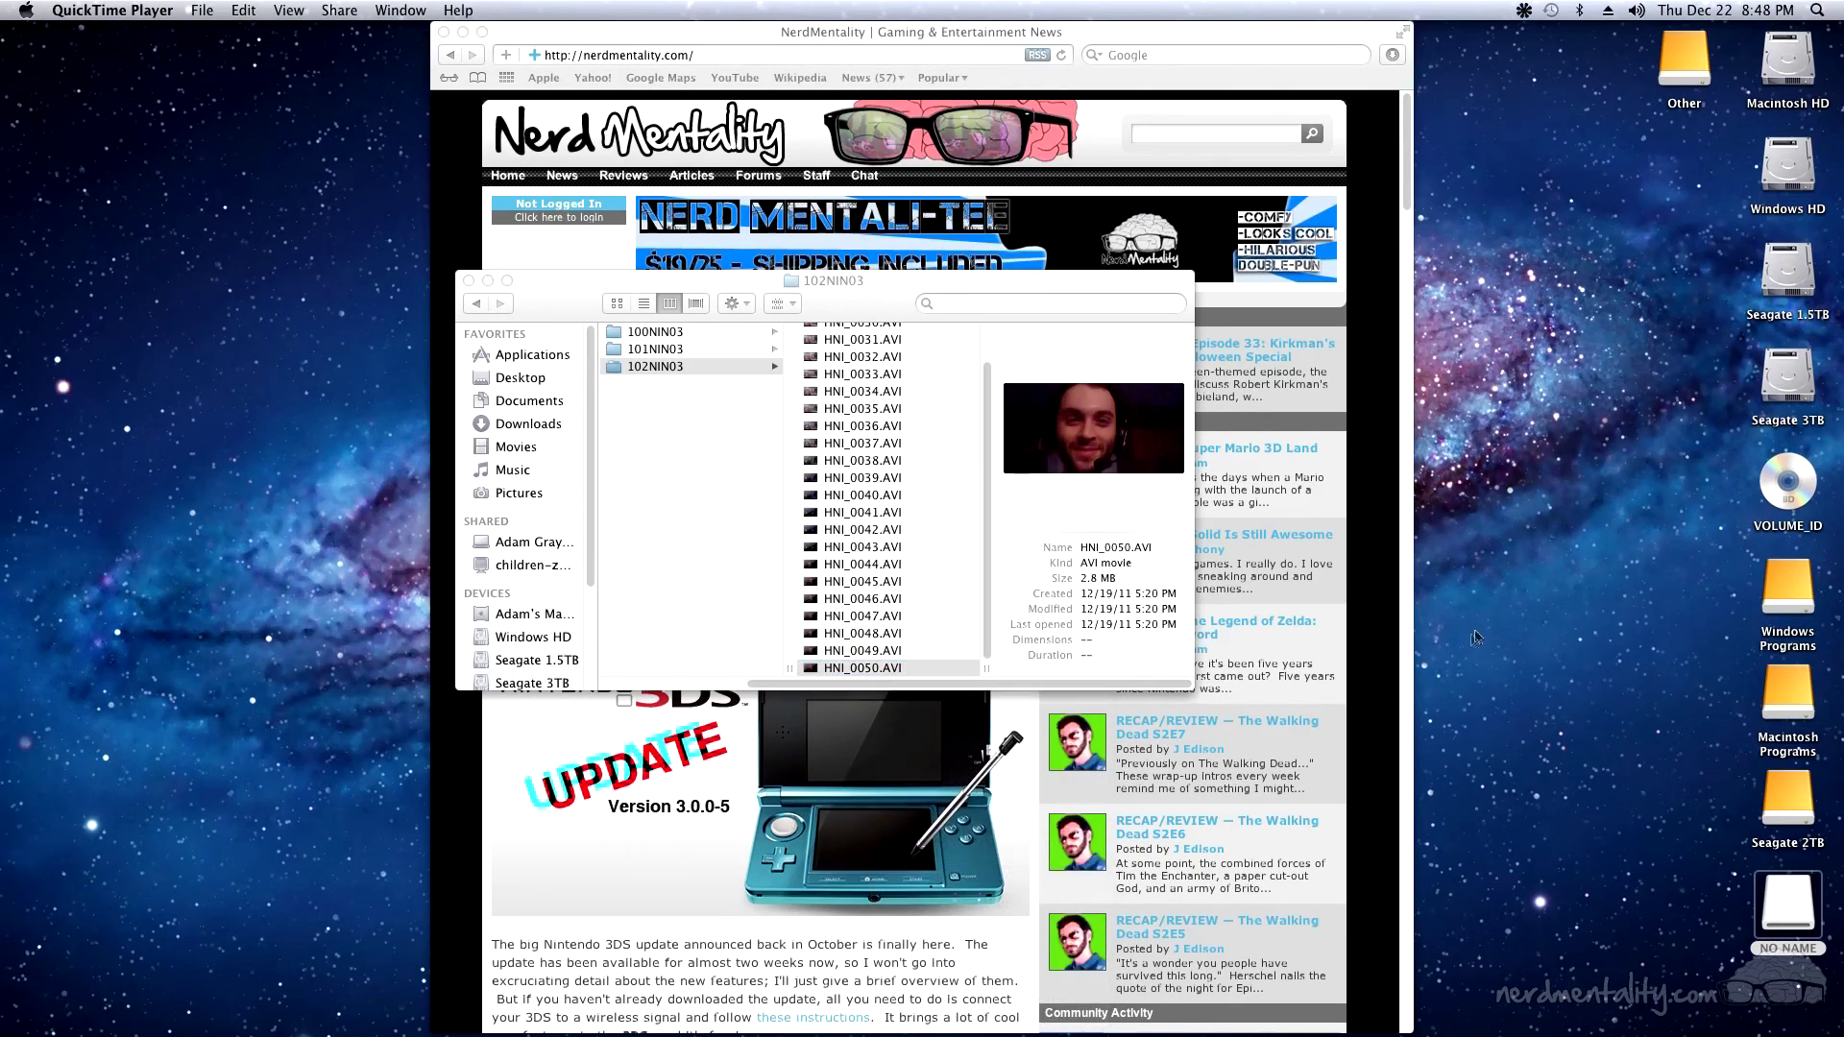
left_click(1557, 559)
right_click(1548, 453)
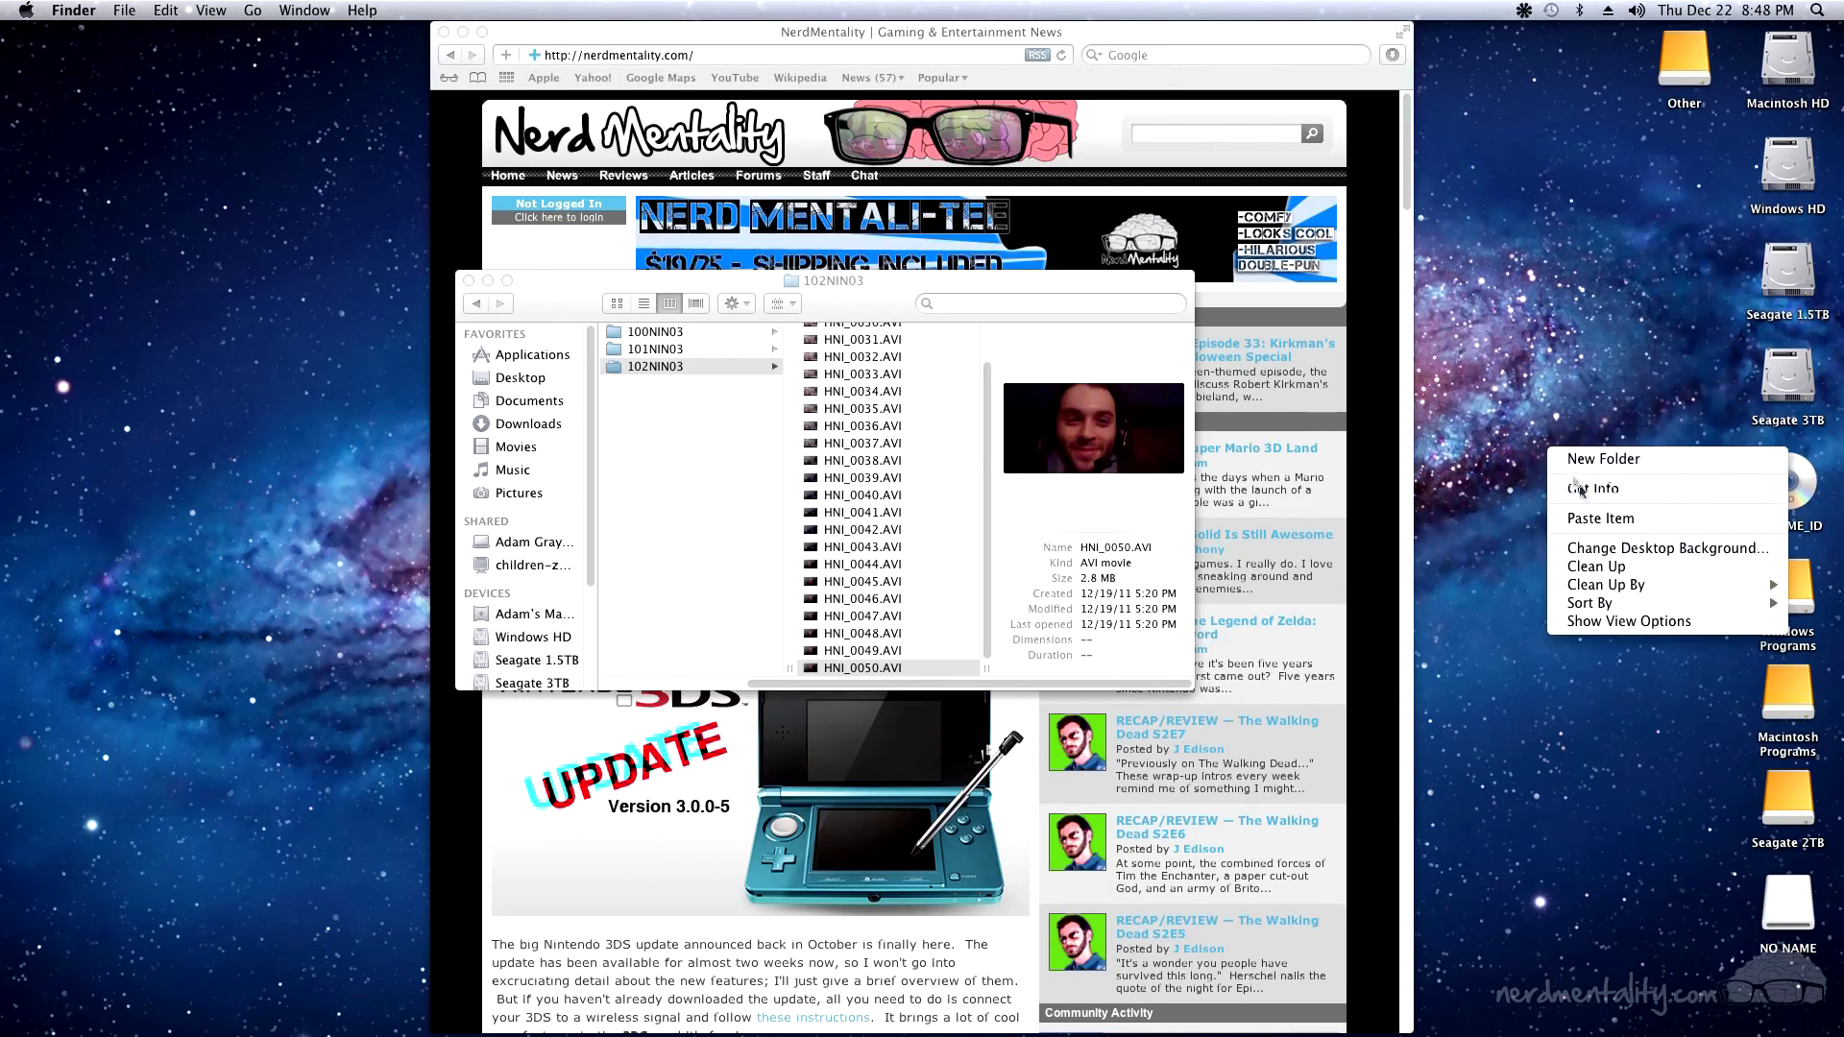
left_click(1600, 519)
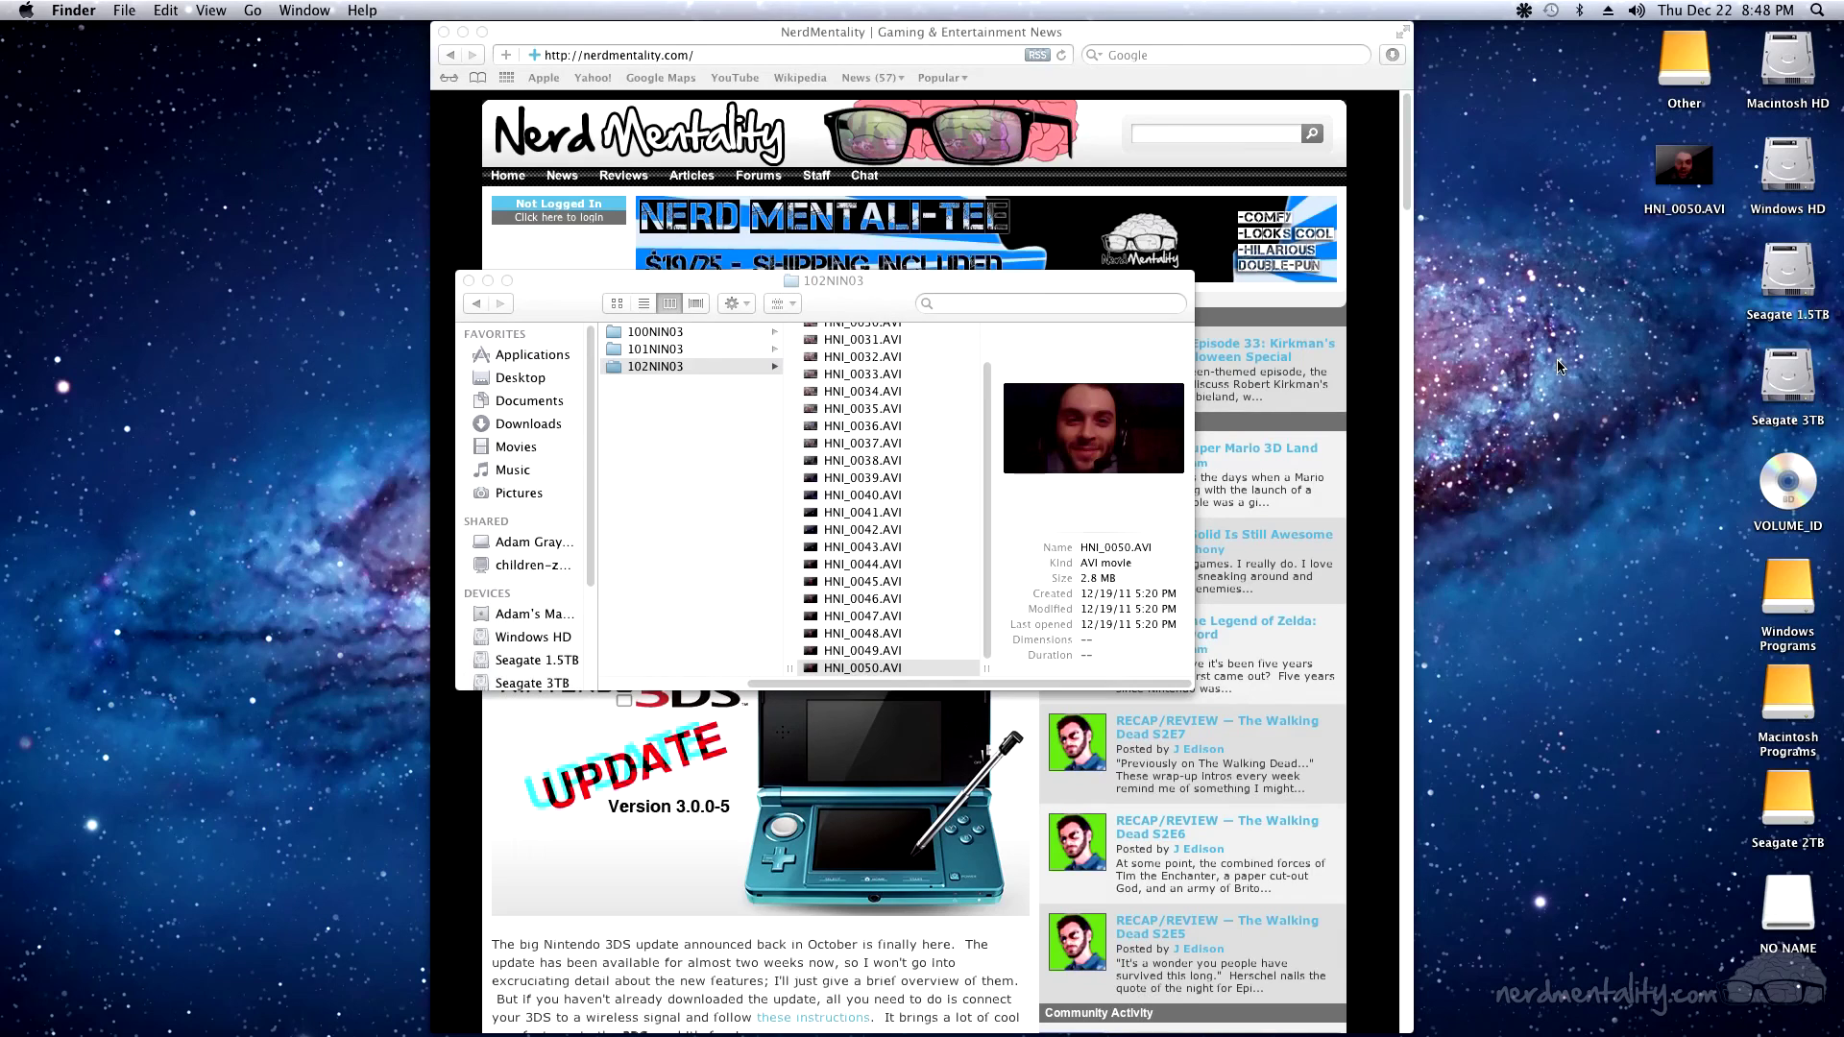
Switch to Final Cut Pro and import HNI_0050.AVI from the desktop into the existing event New Event 12-22-11
mouse_move(926, 1034)
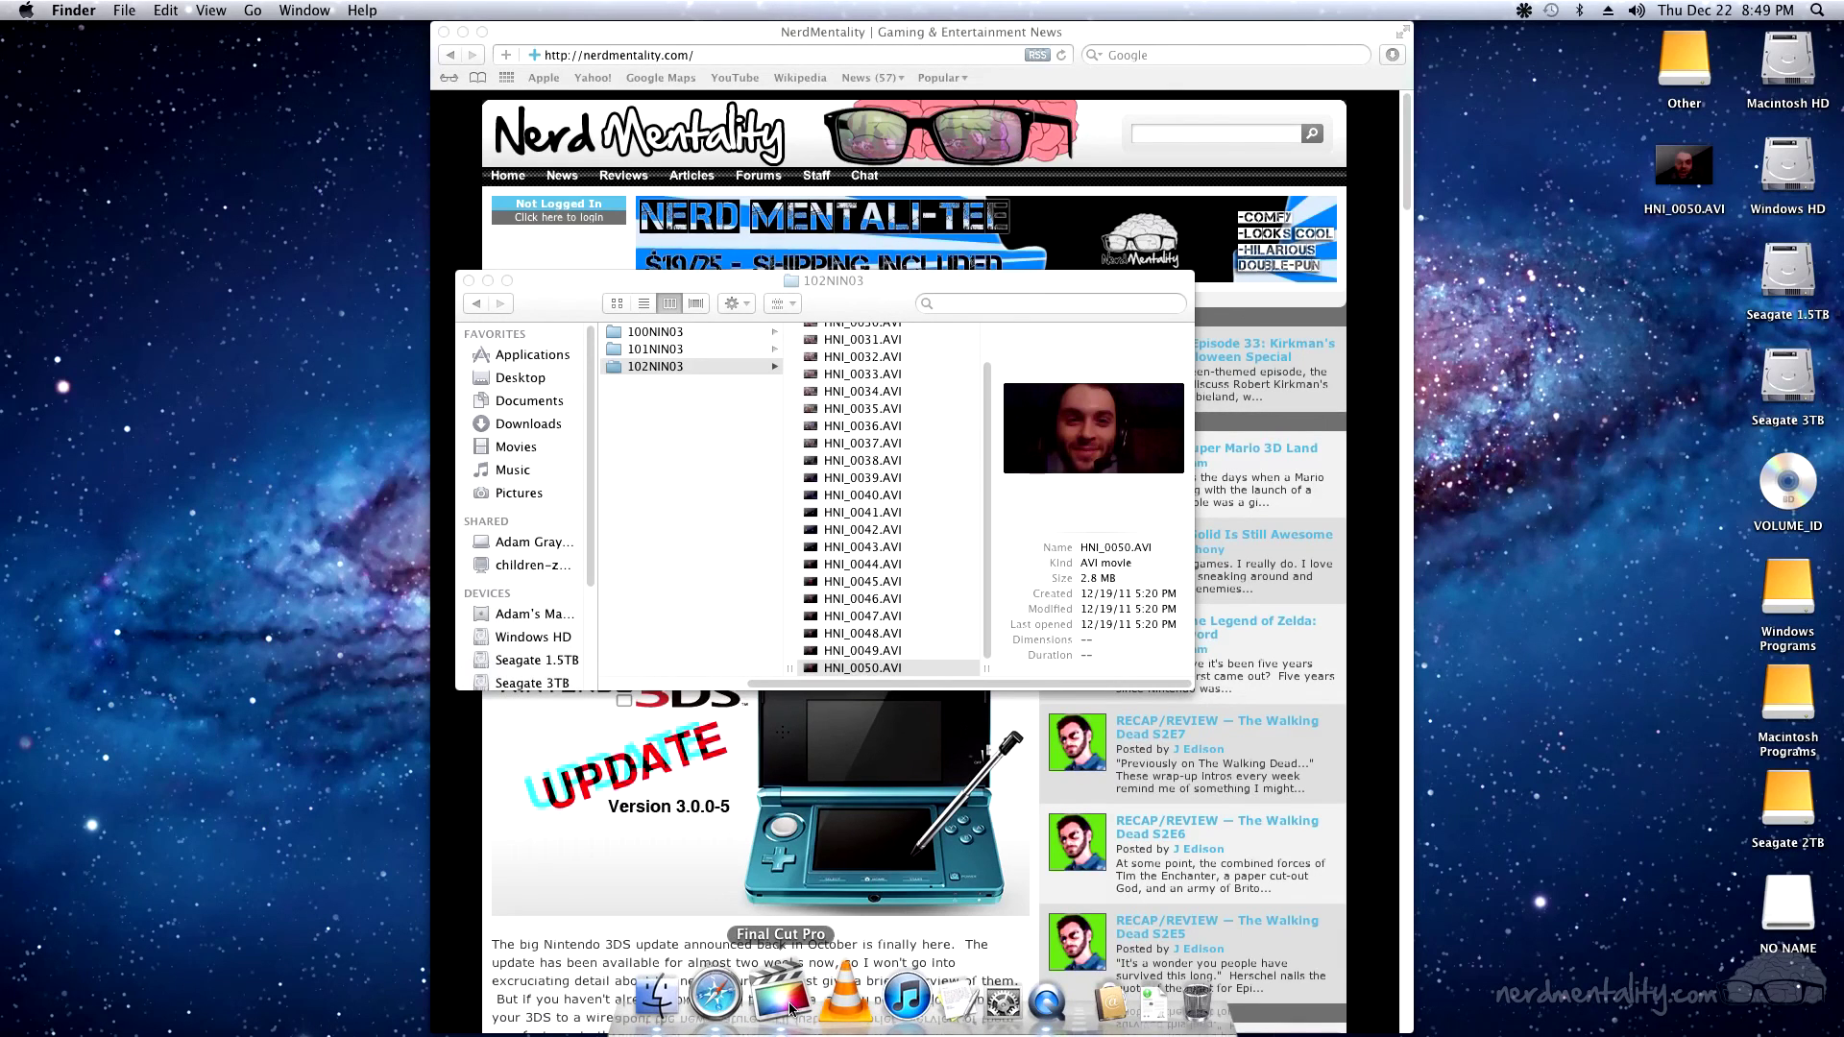
left_click(789, 1005)
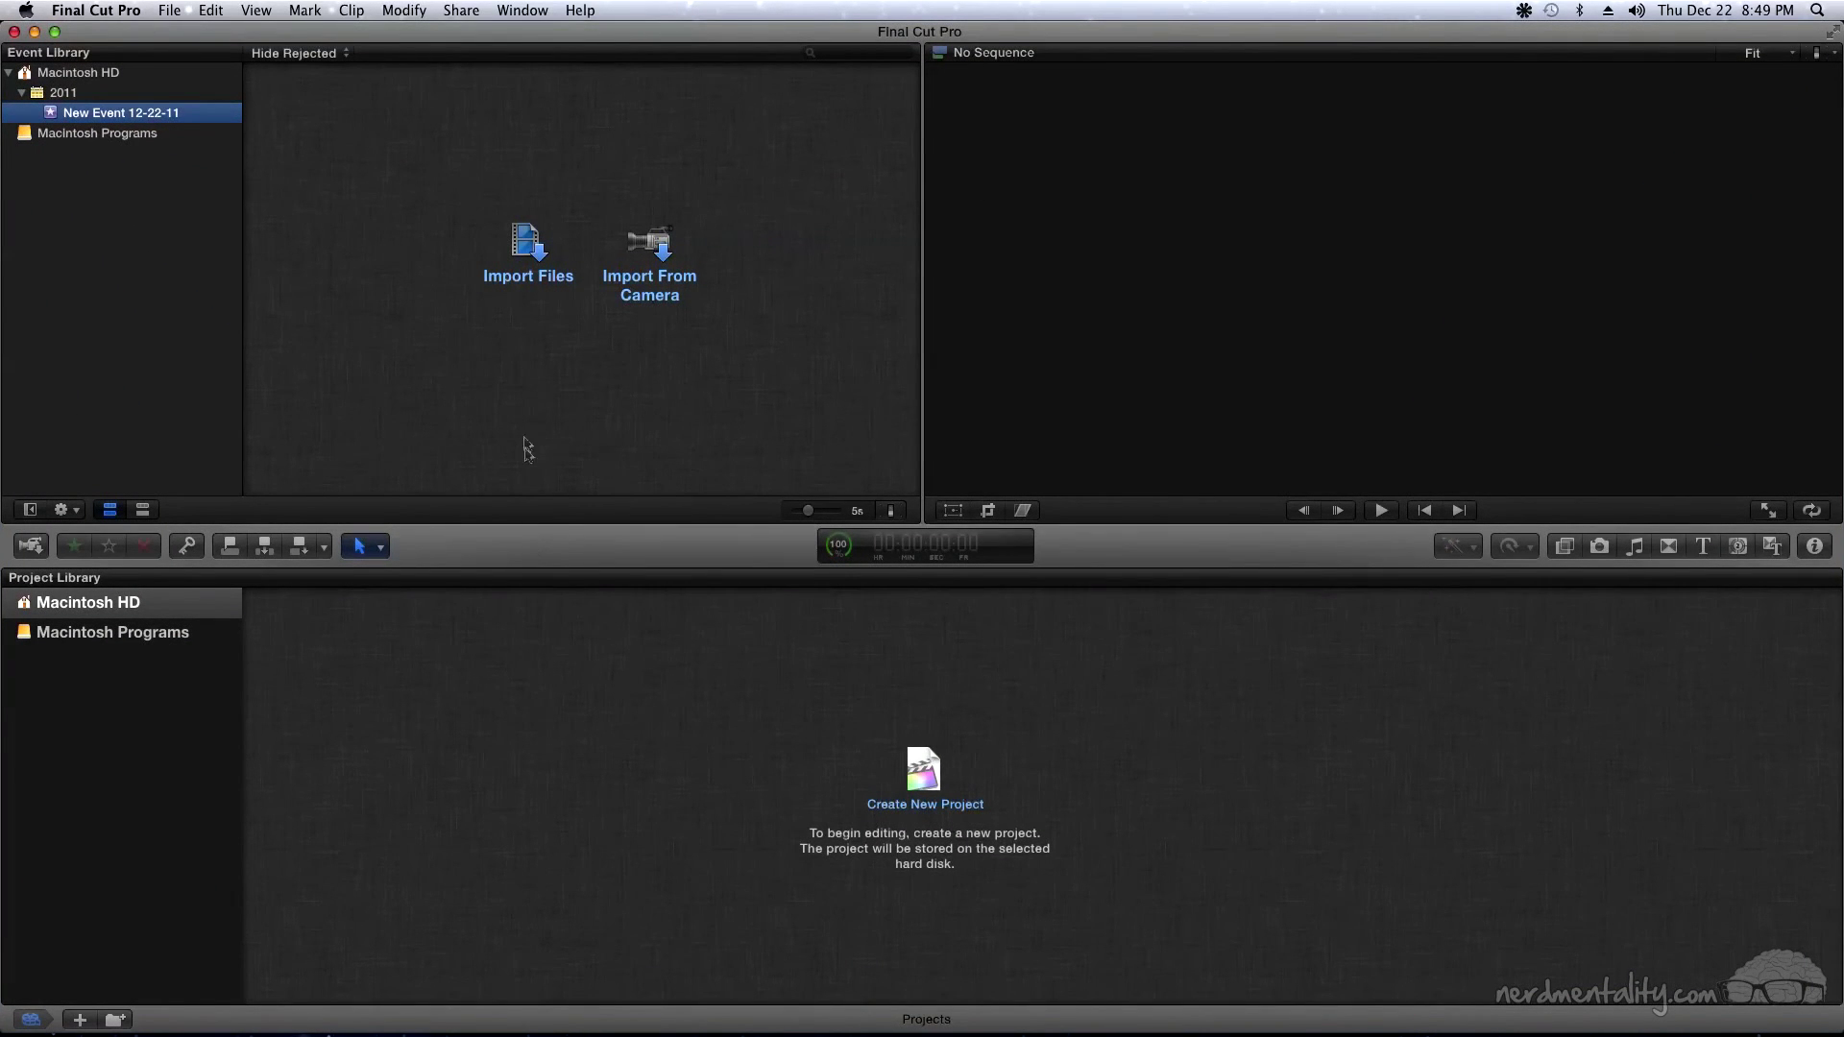
left_click(529, 273)
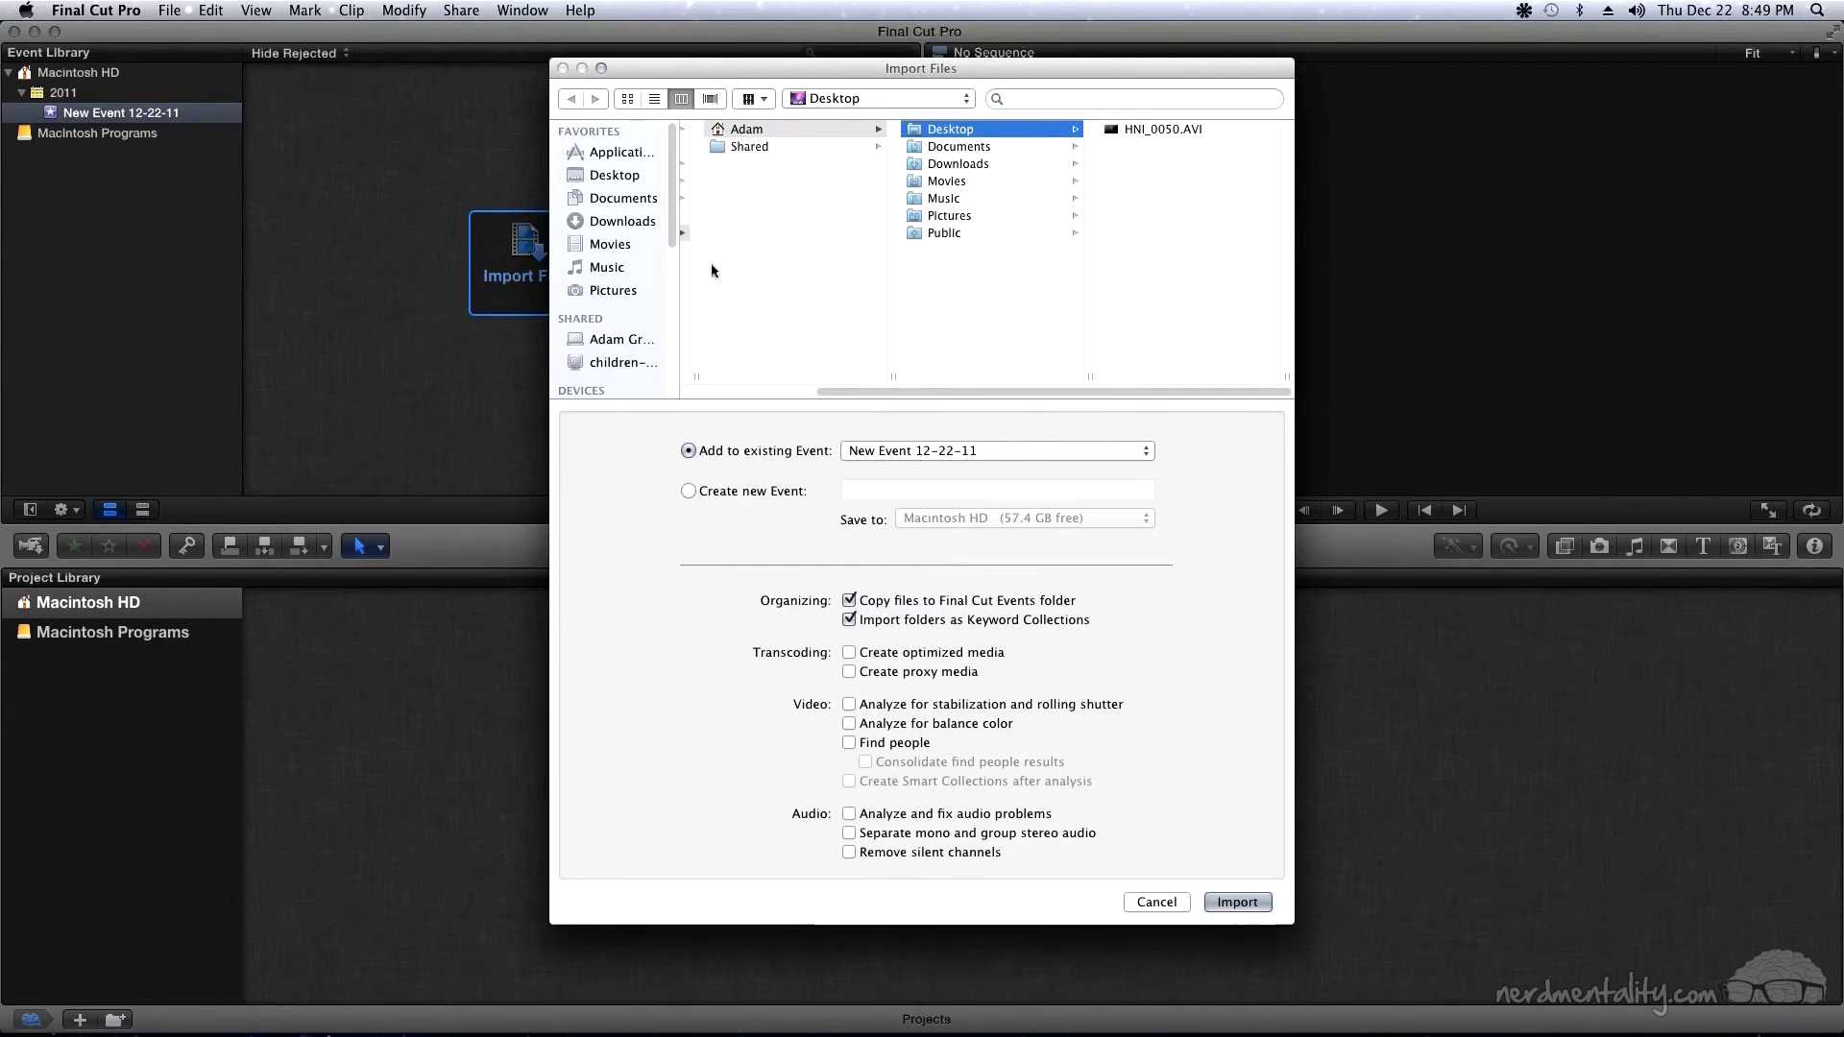
left_click(1173, 130)
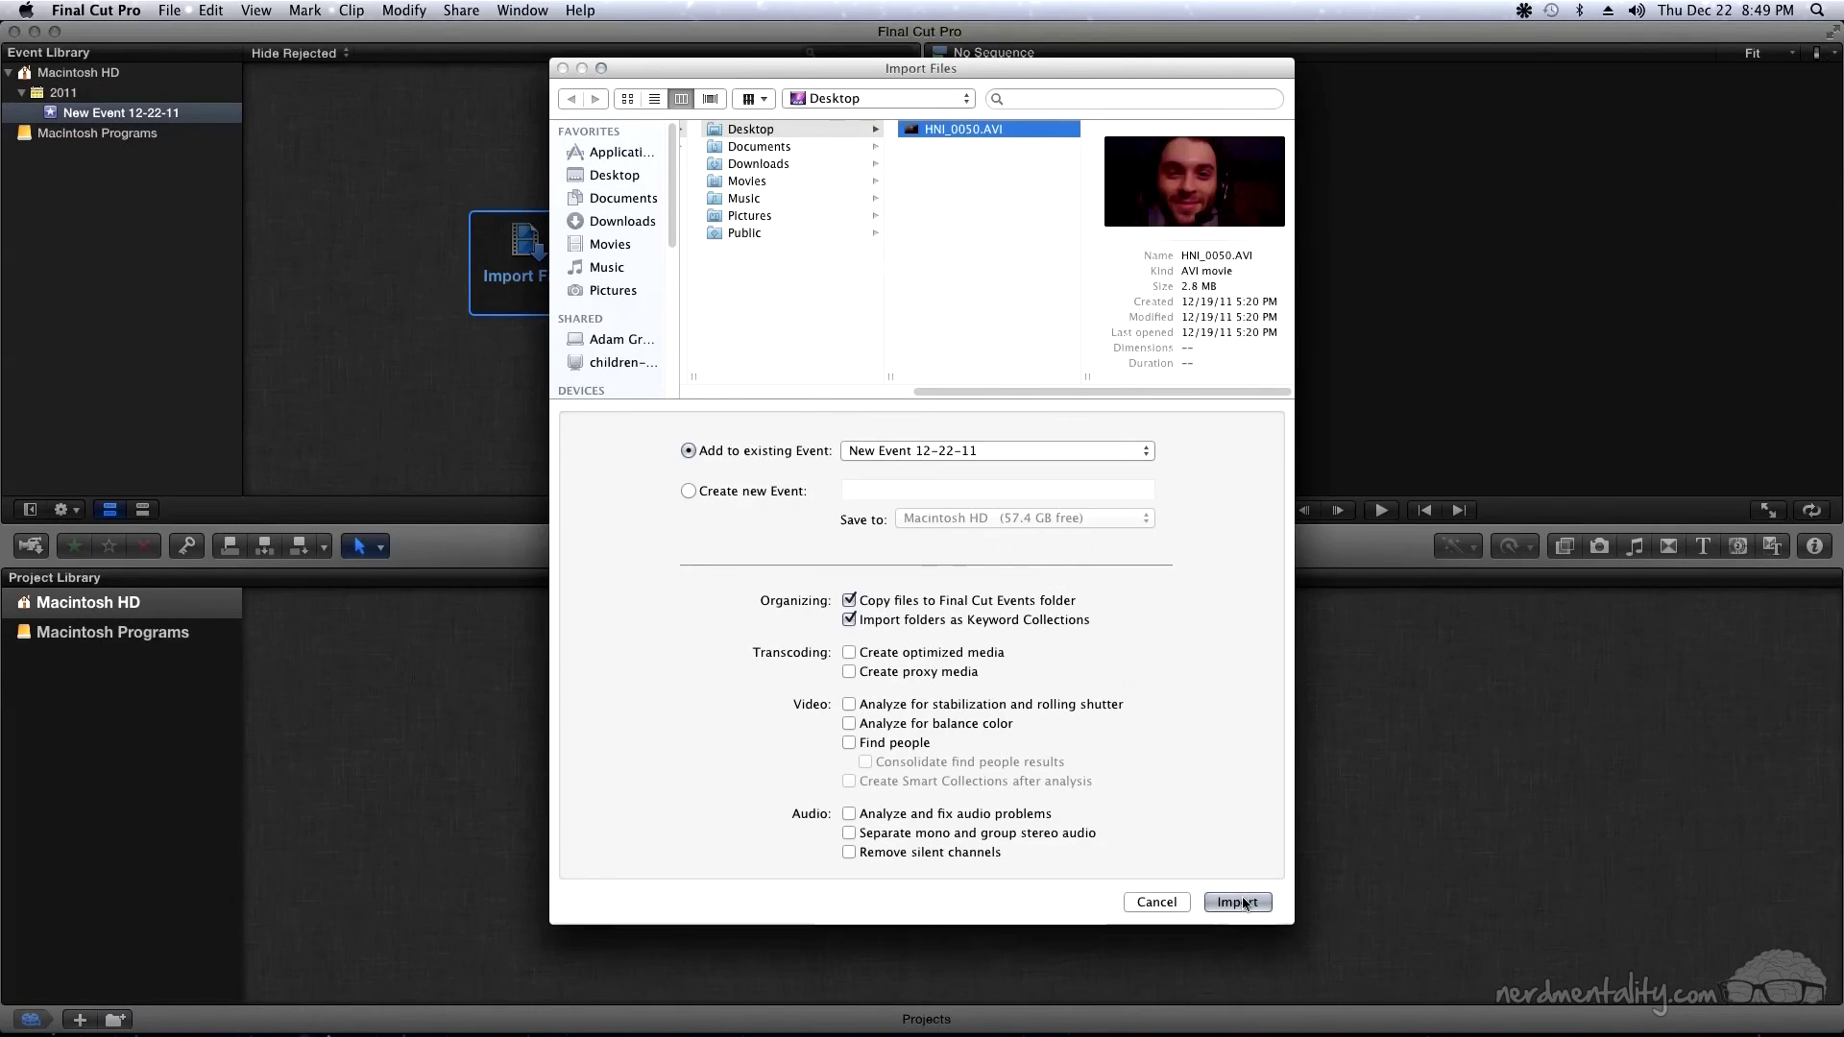
left_click(1243, 903)
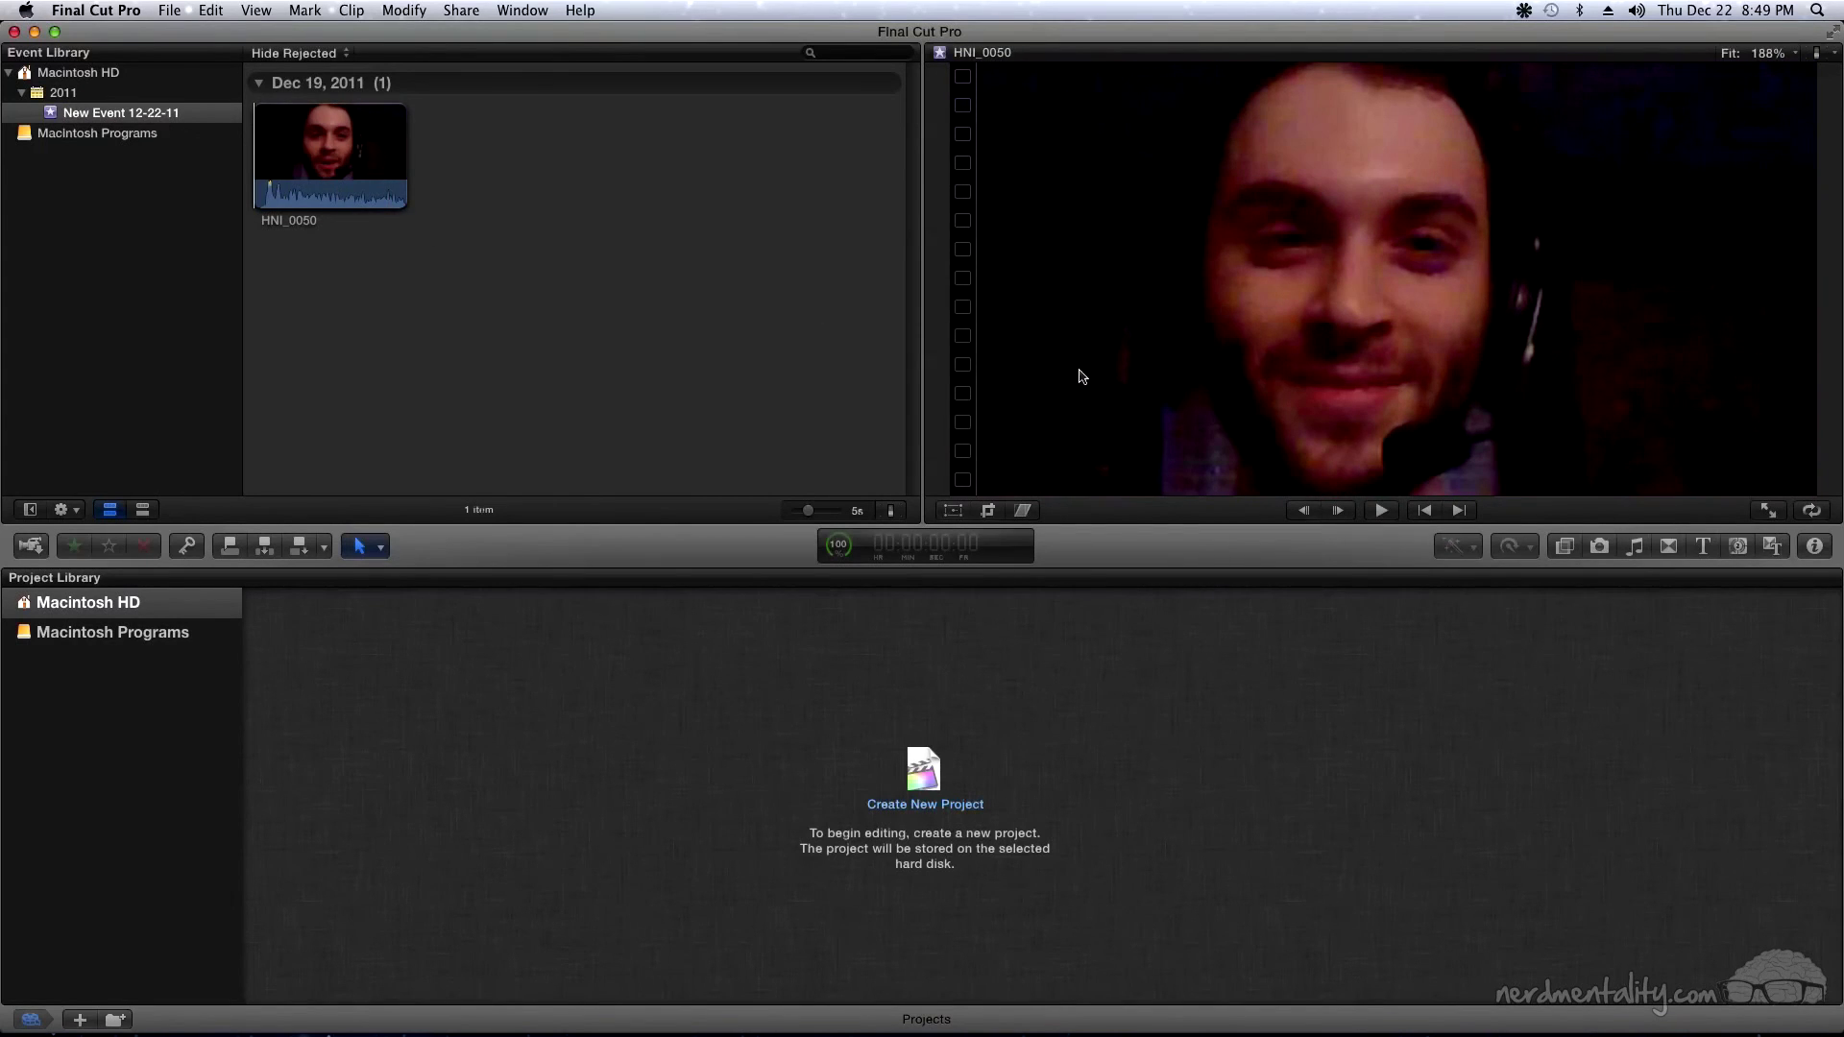
Open the HNI_0050 event clip in the timeline to work with its separate v1 and v2 video layers
right_click(367, 172)
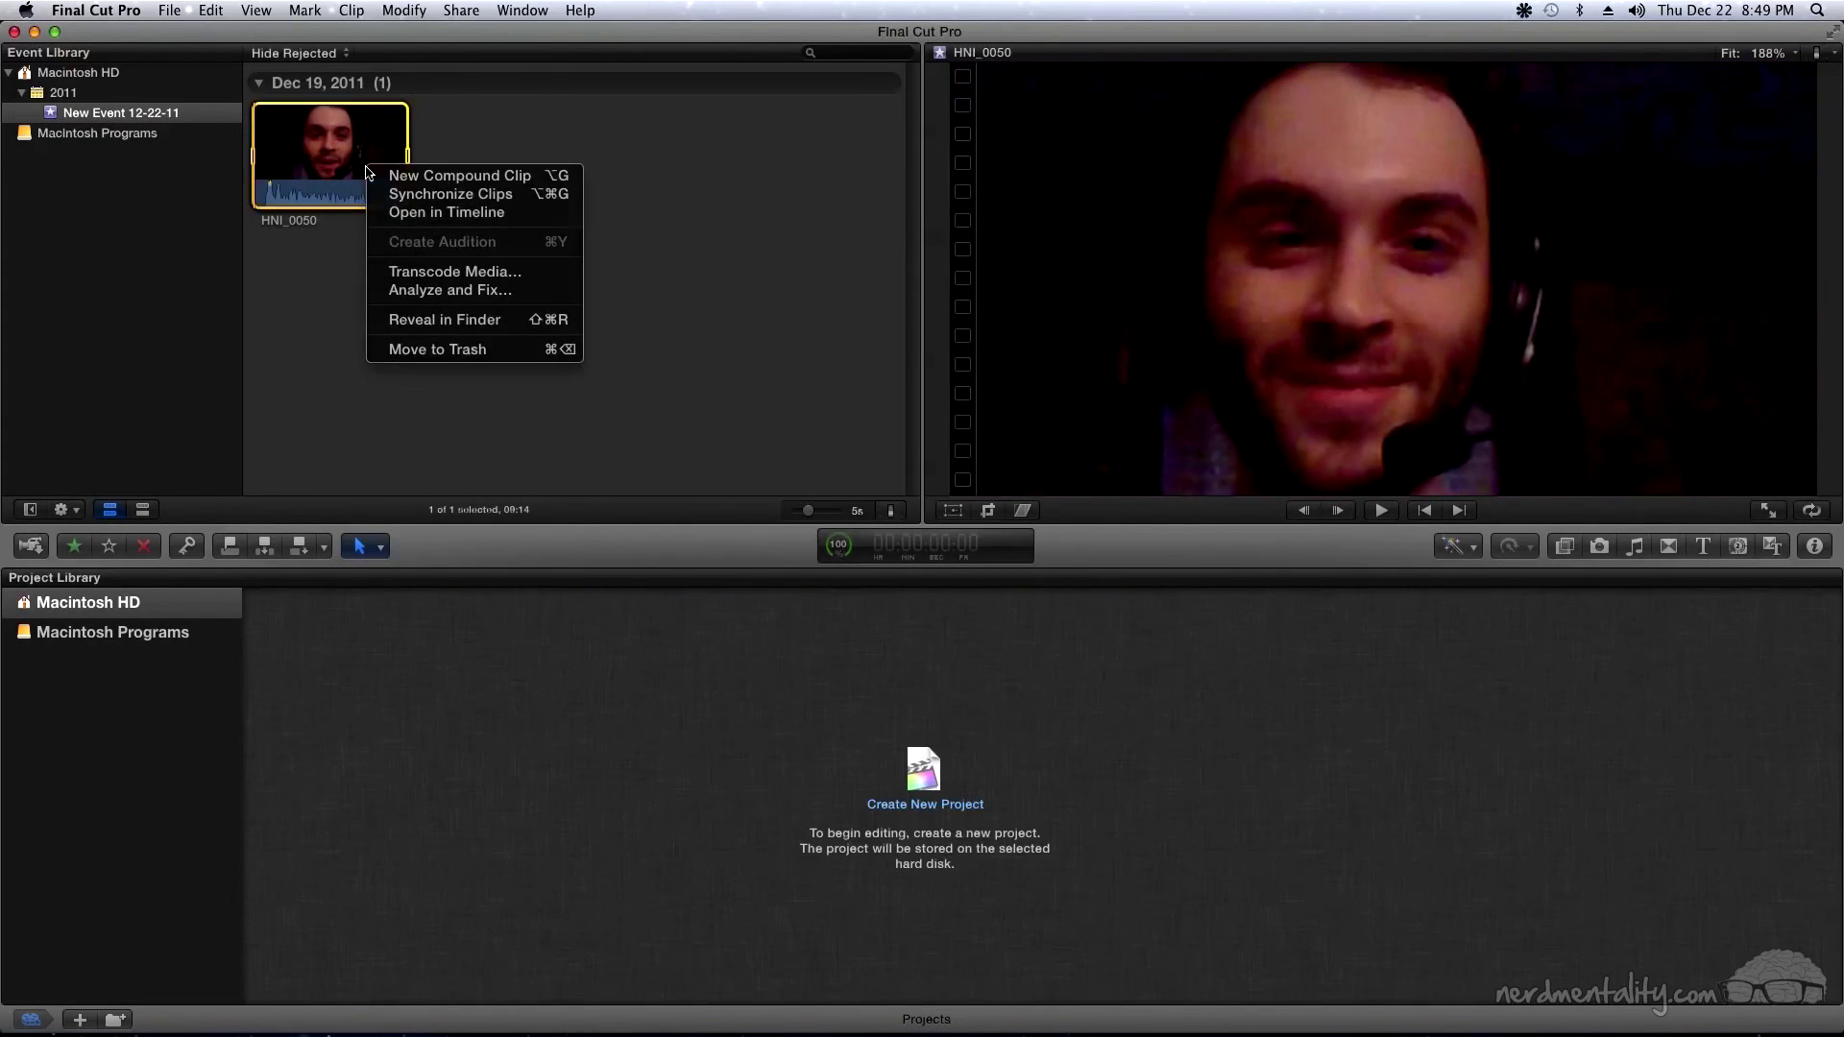
left_click(429, 212)
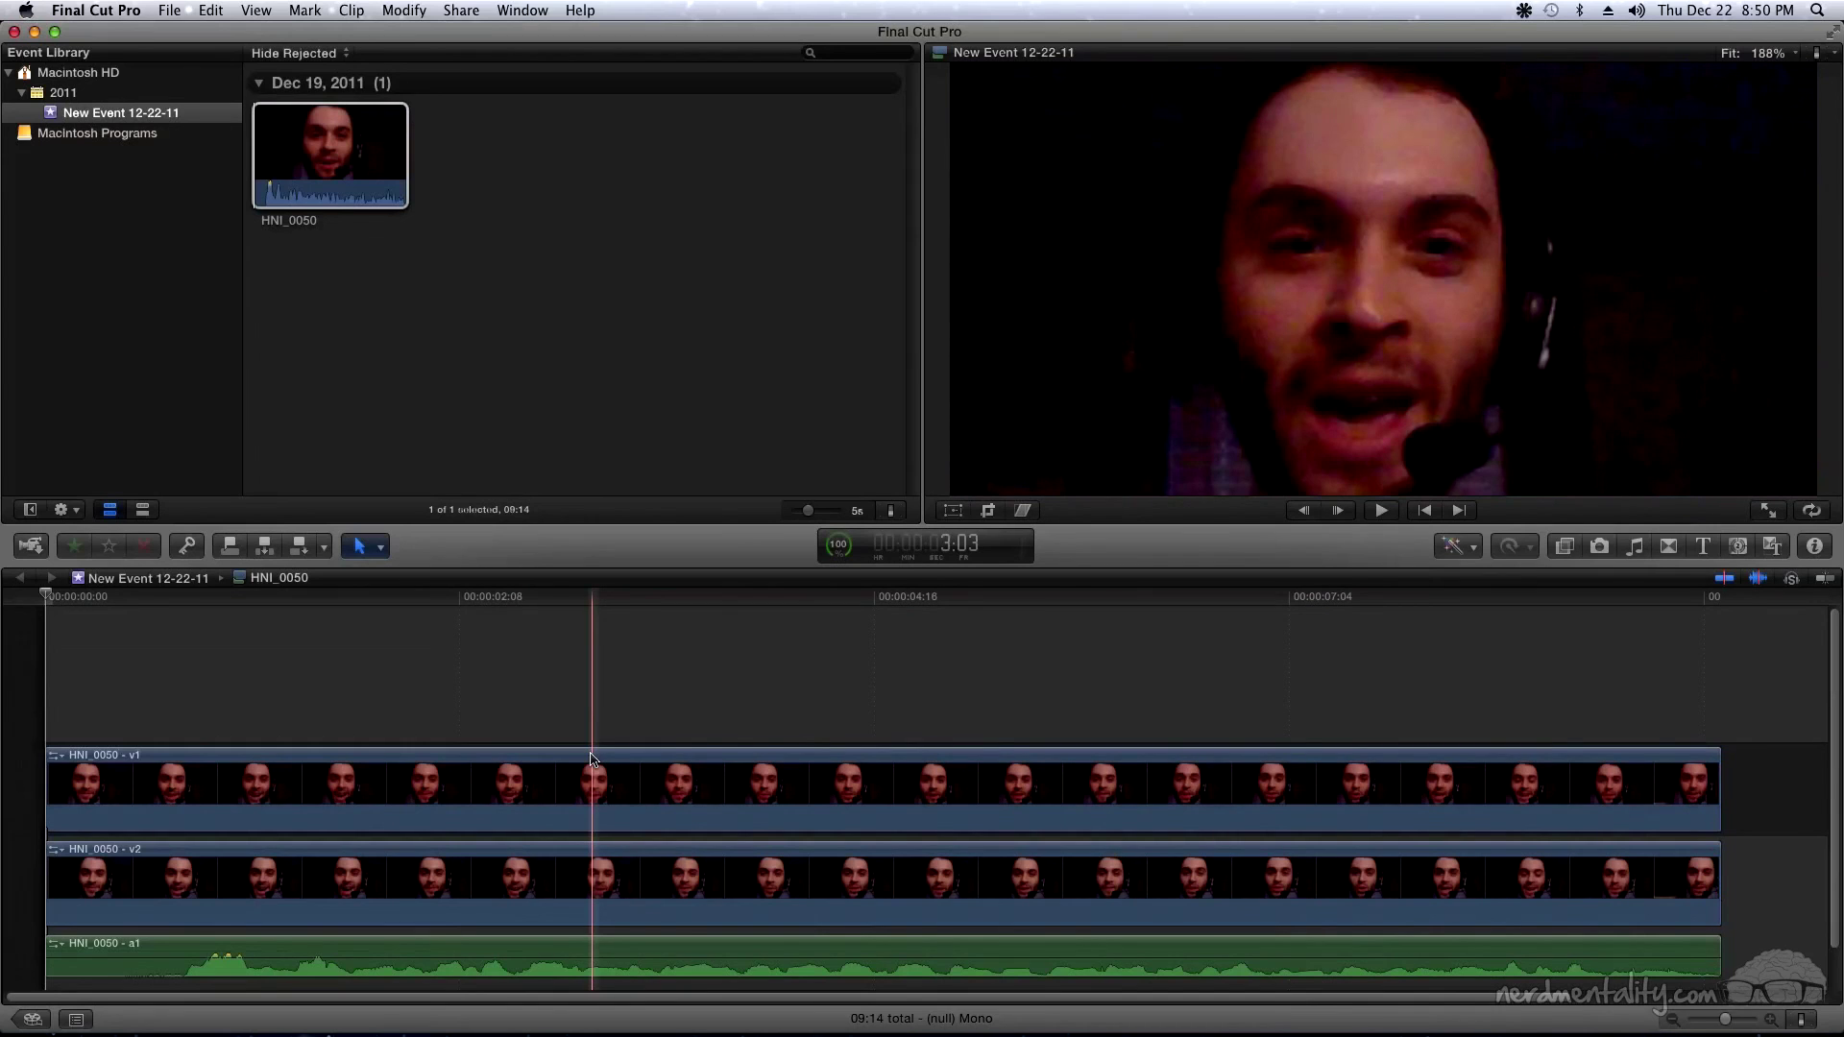
left_click(506, 788)
left_click(613, 874)
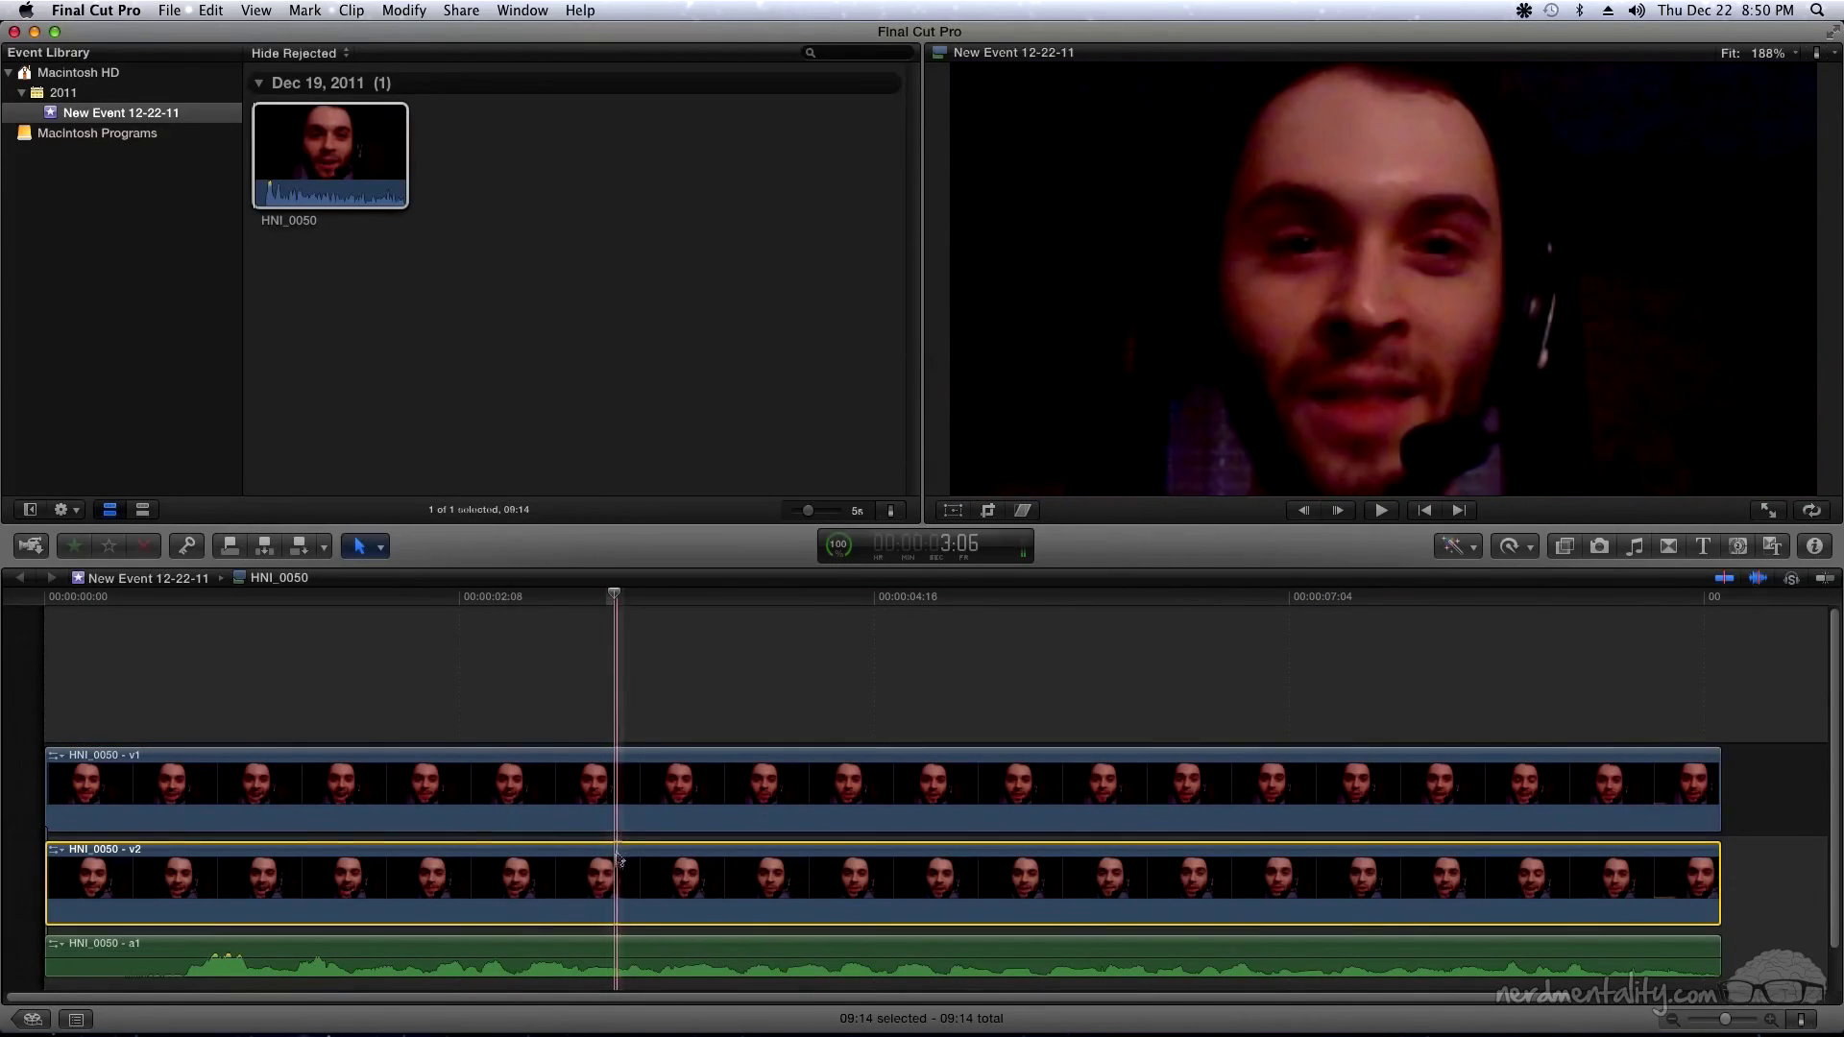
Toggle the v1 layer off and on to compare its picture with the v2 layer beneath it
left_click(631, 809)
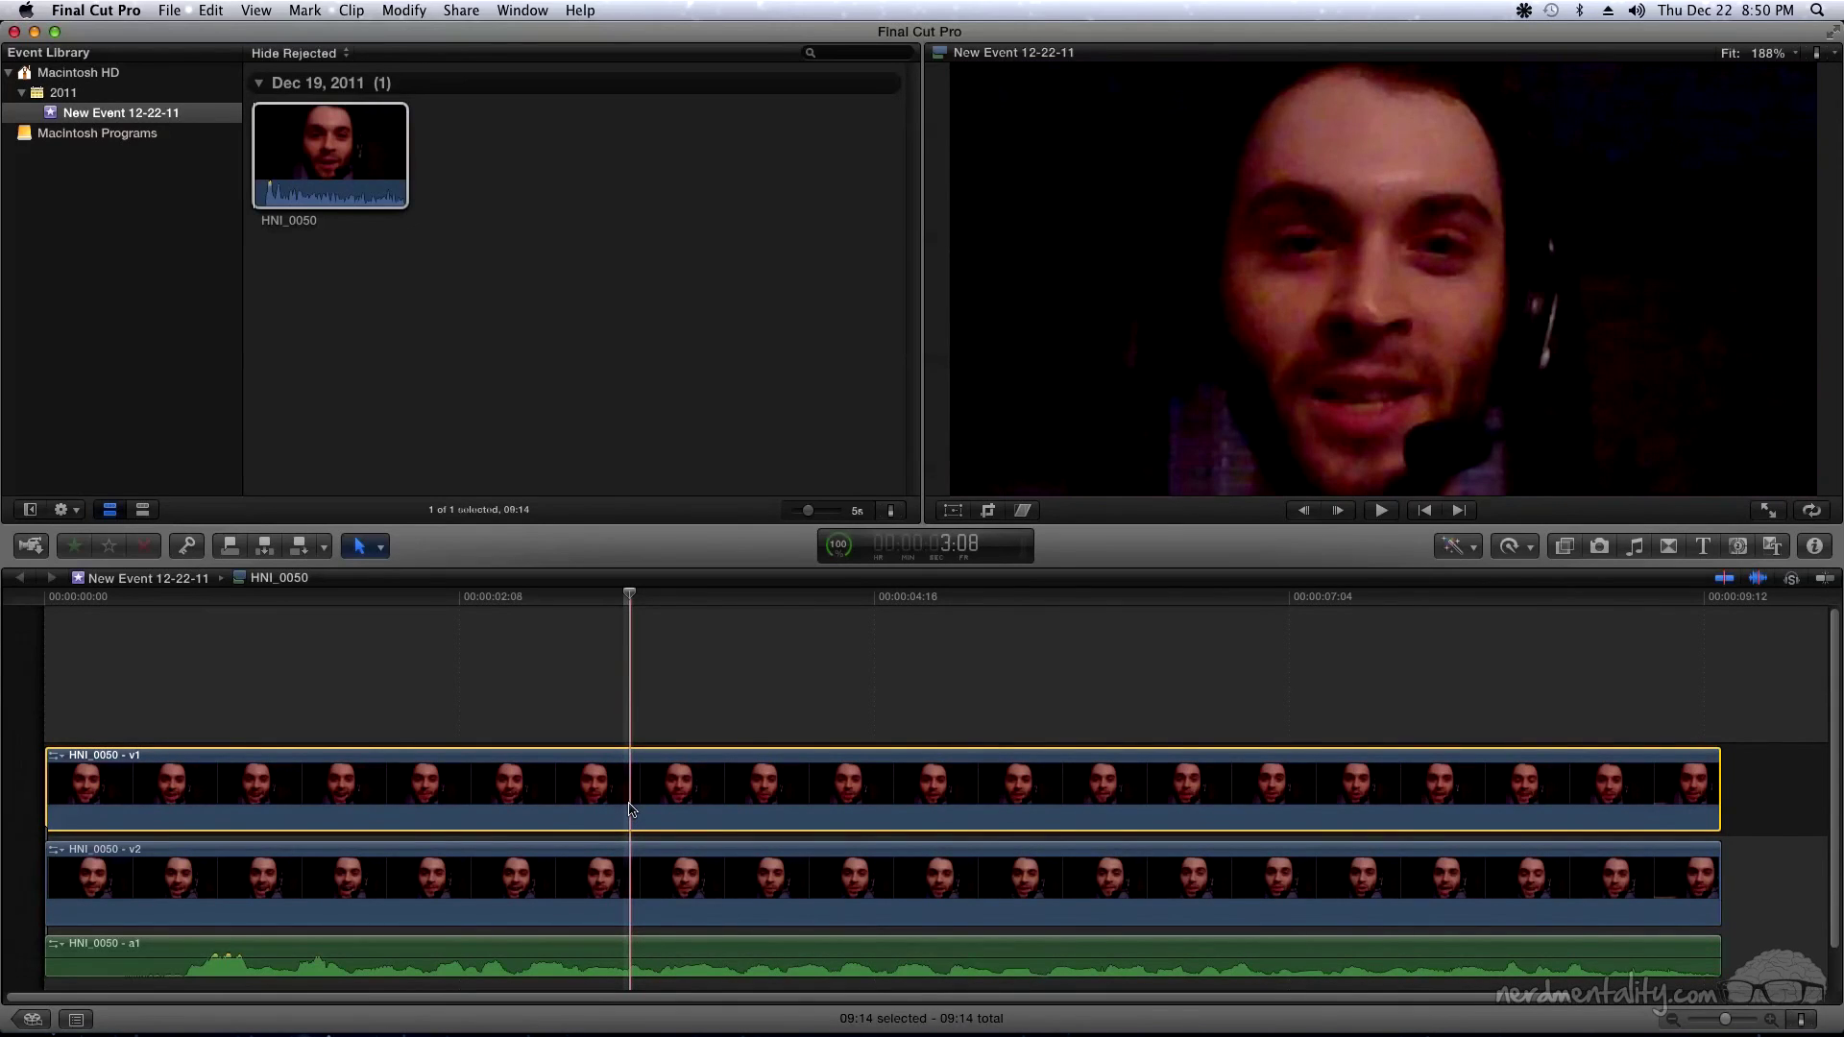
key("Right")
key("Right")
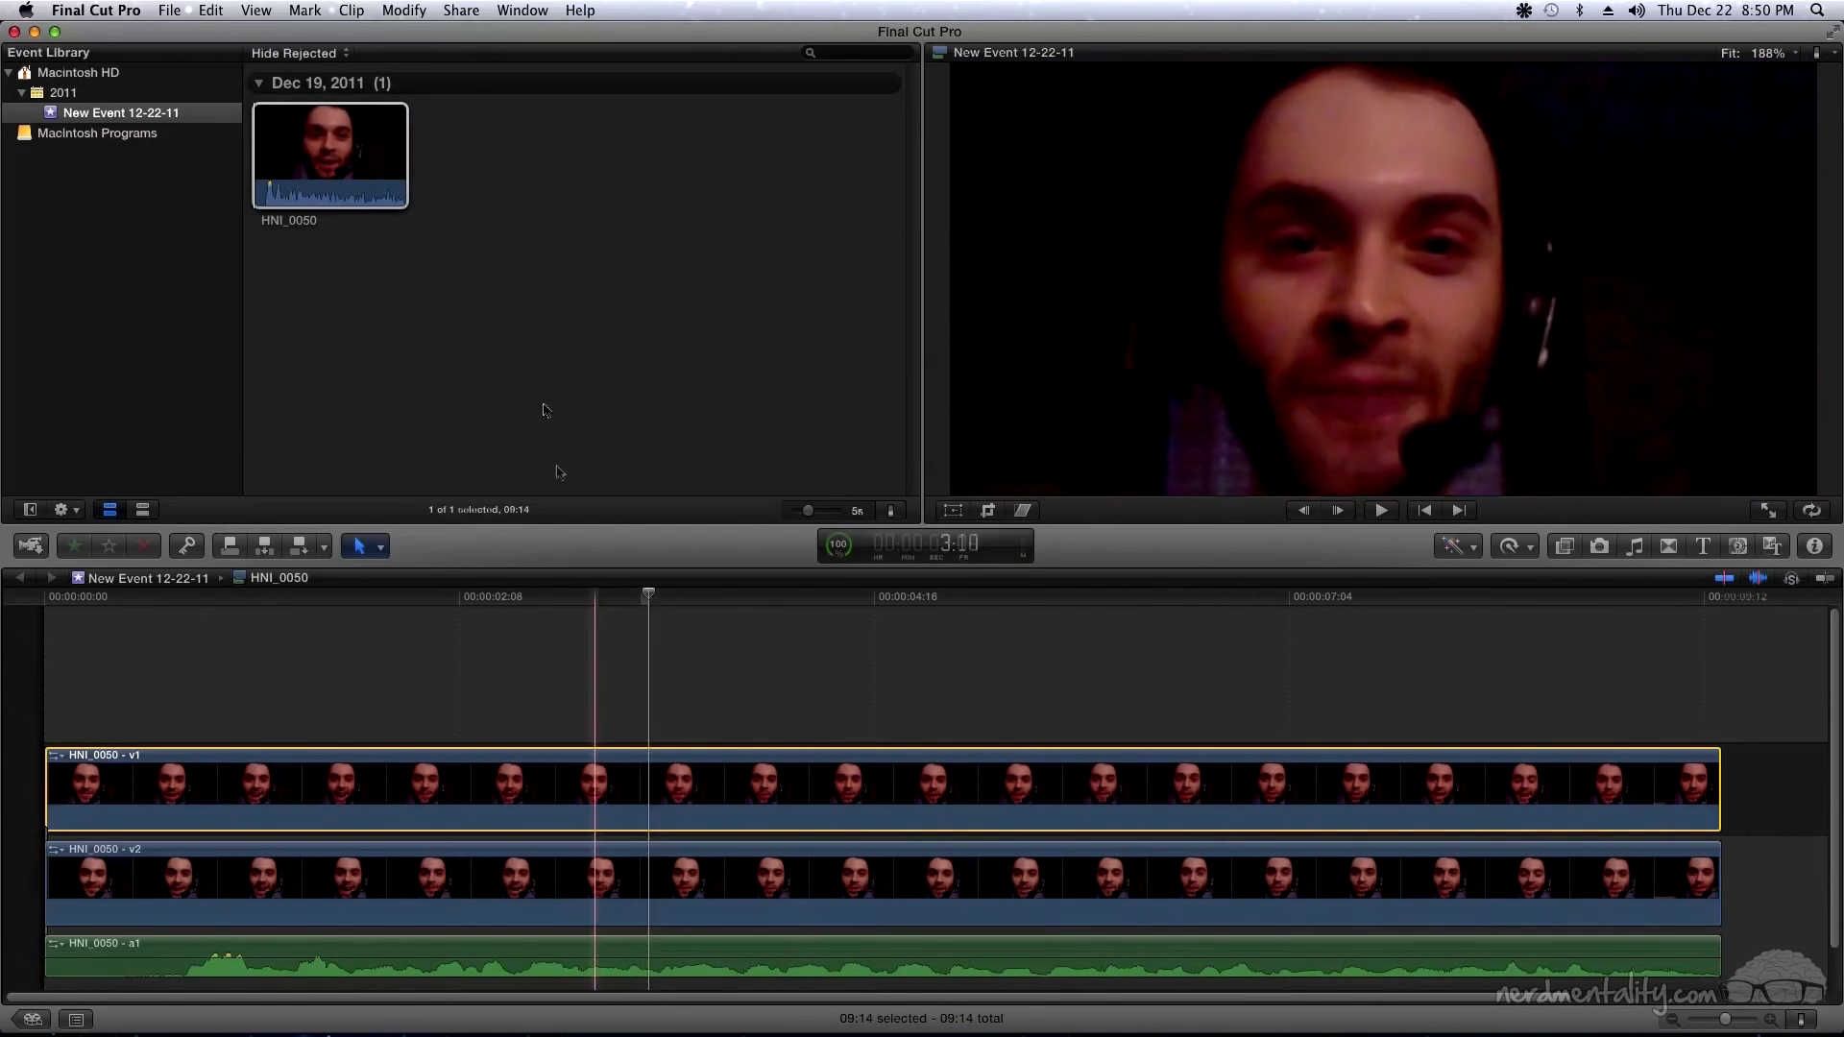
left_click(361, 14)
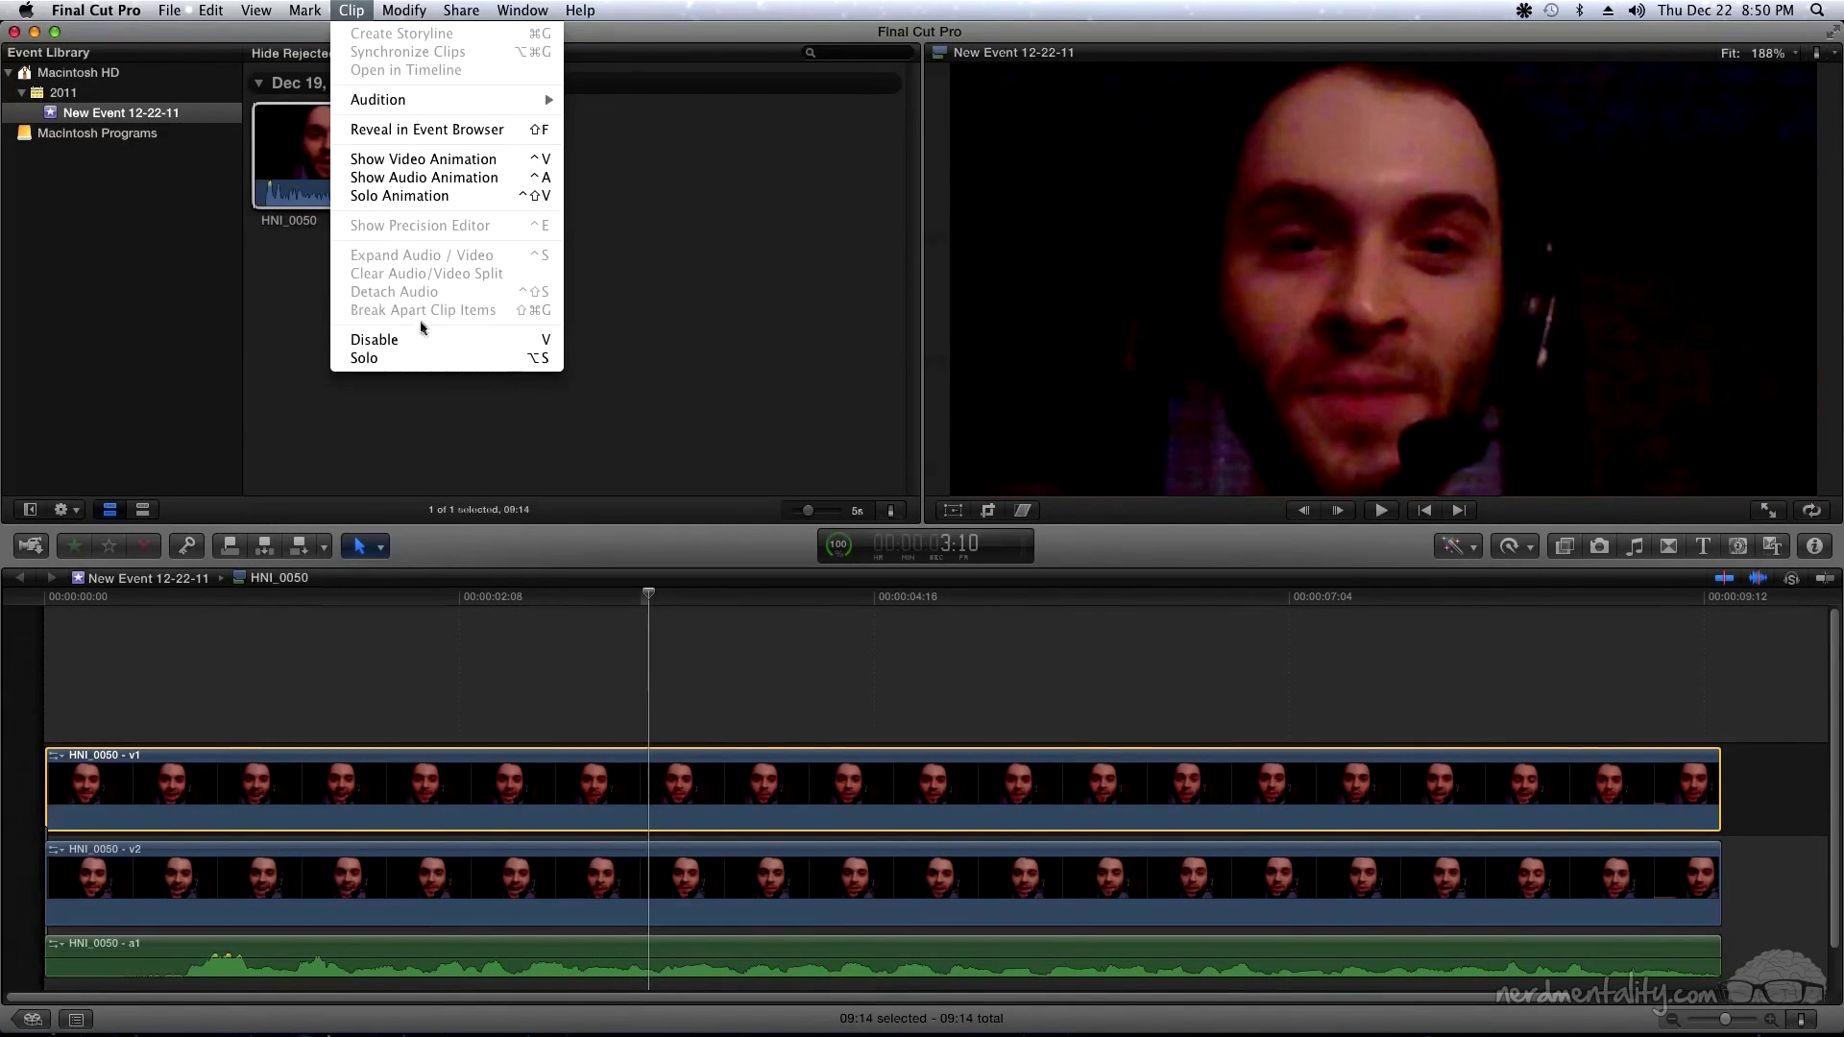
left_click(547, 343)
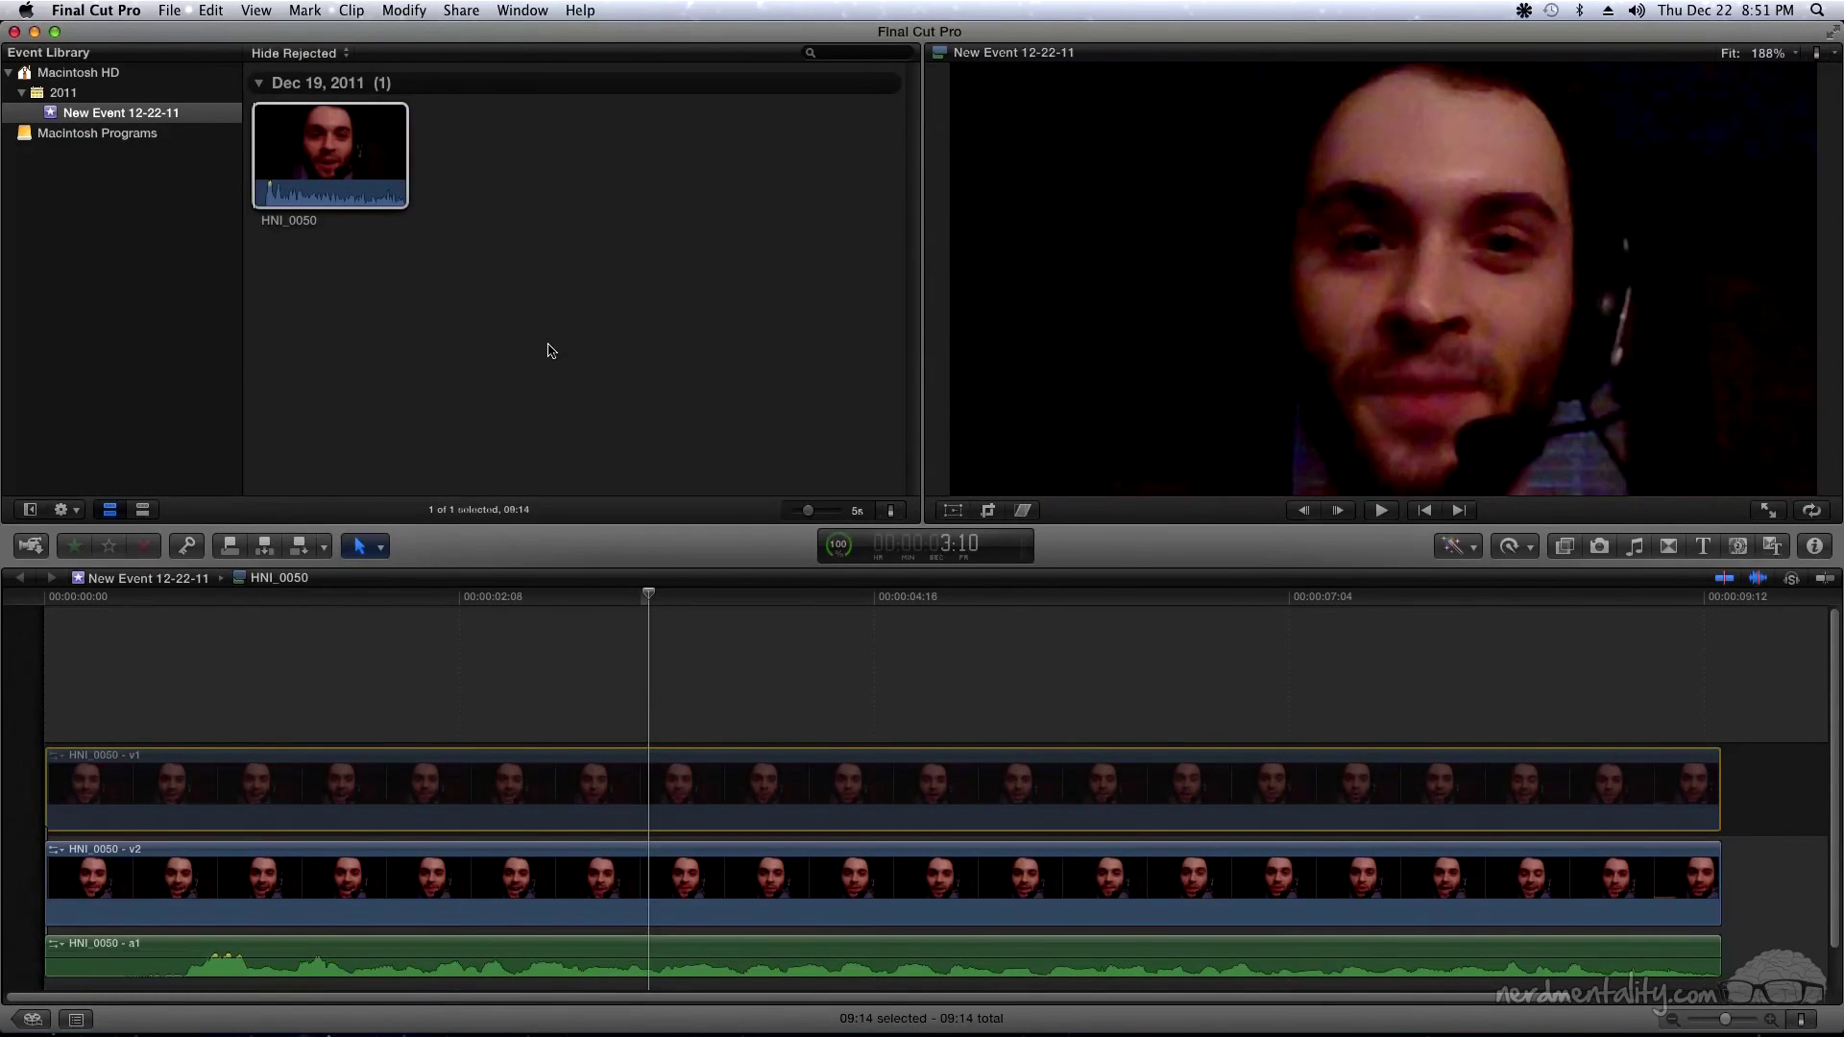
key("super+z")
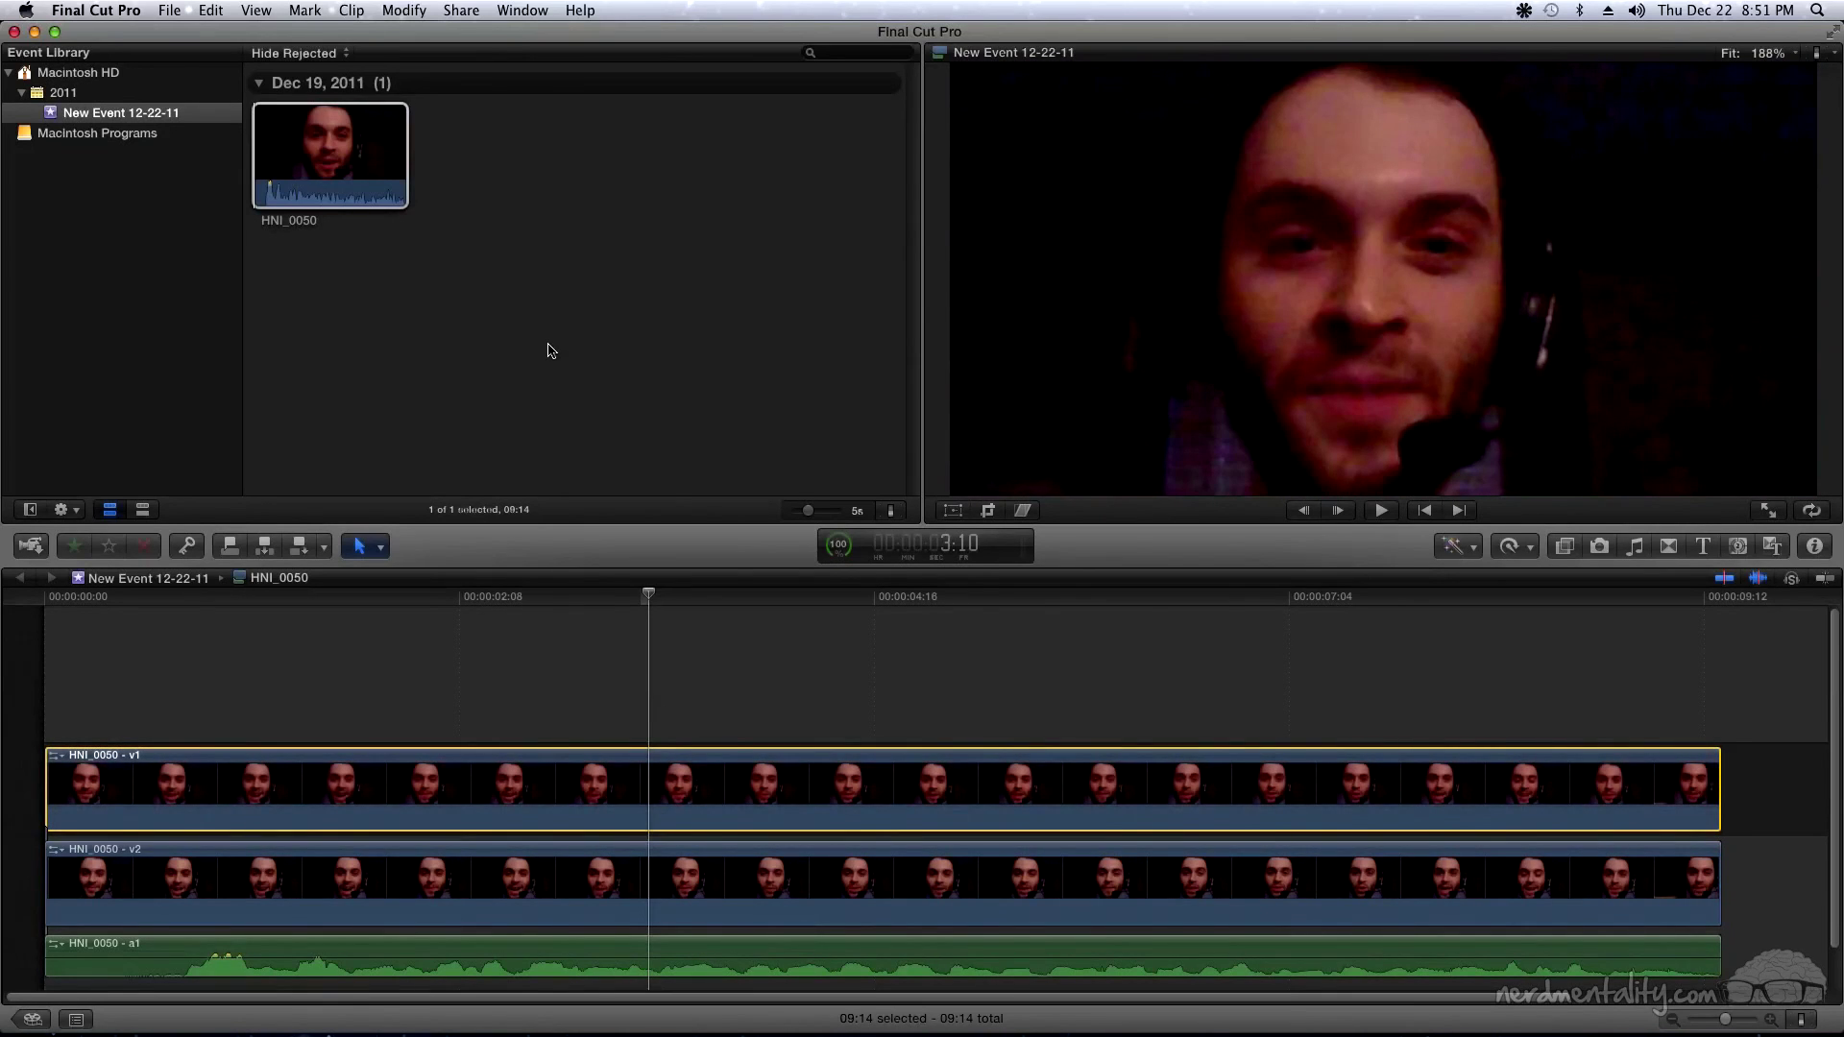
key("super+z")
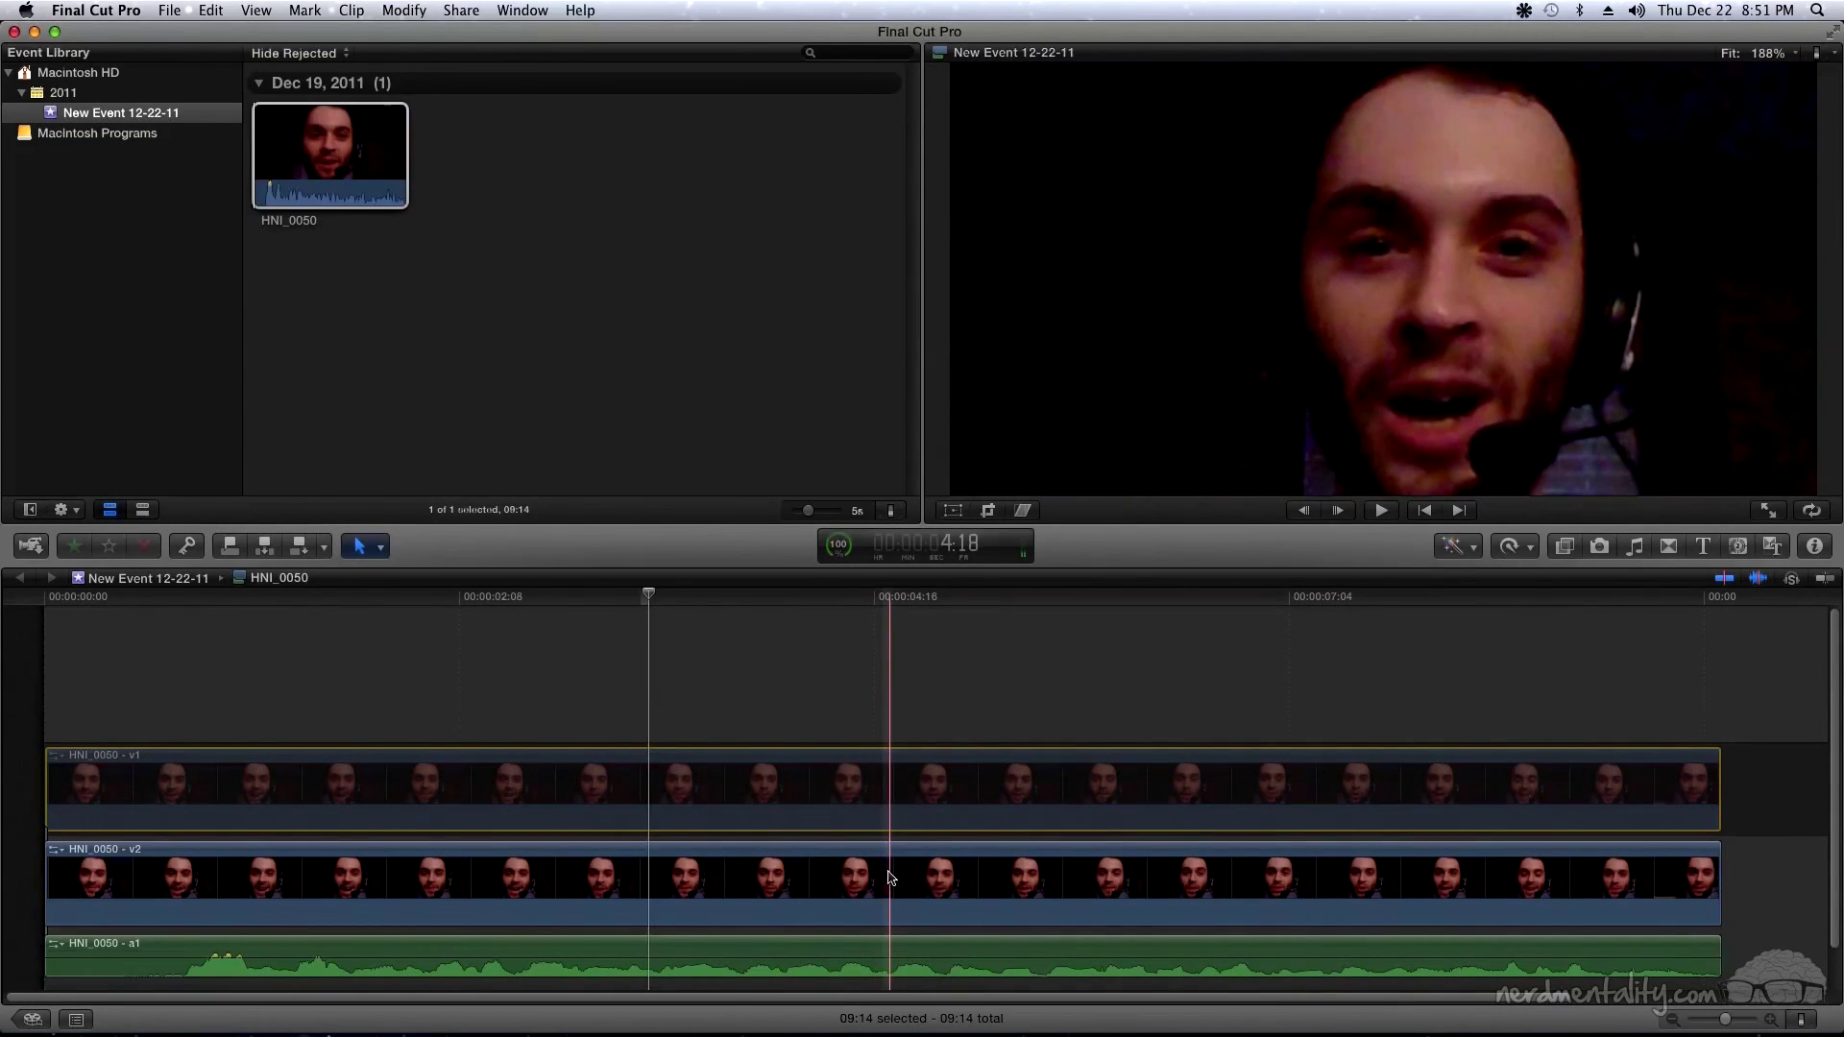
left_click(843, 882)
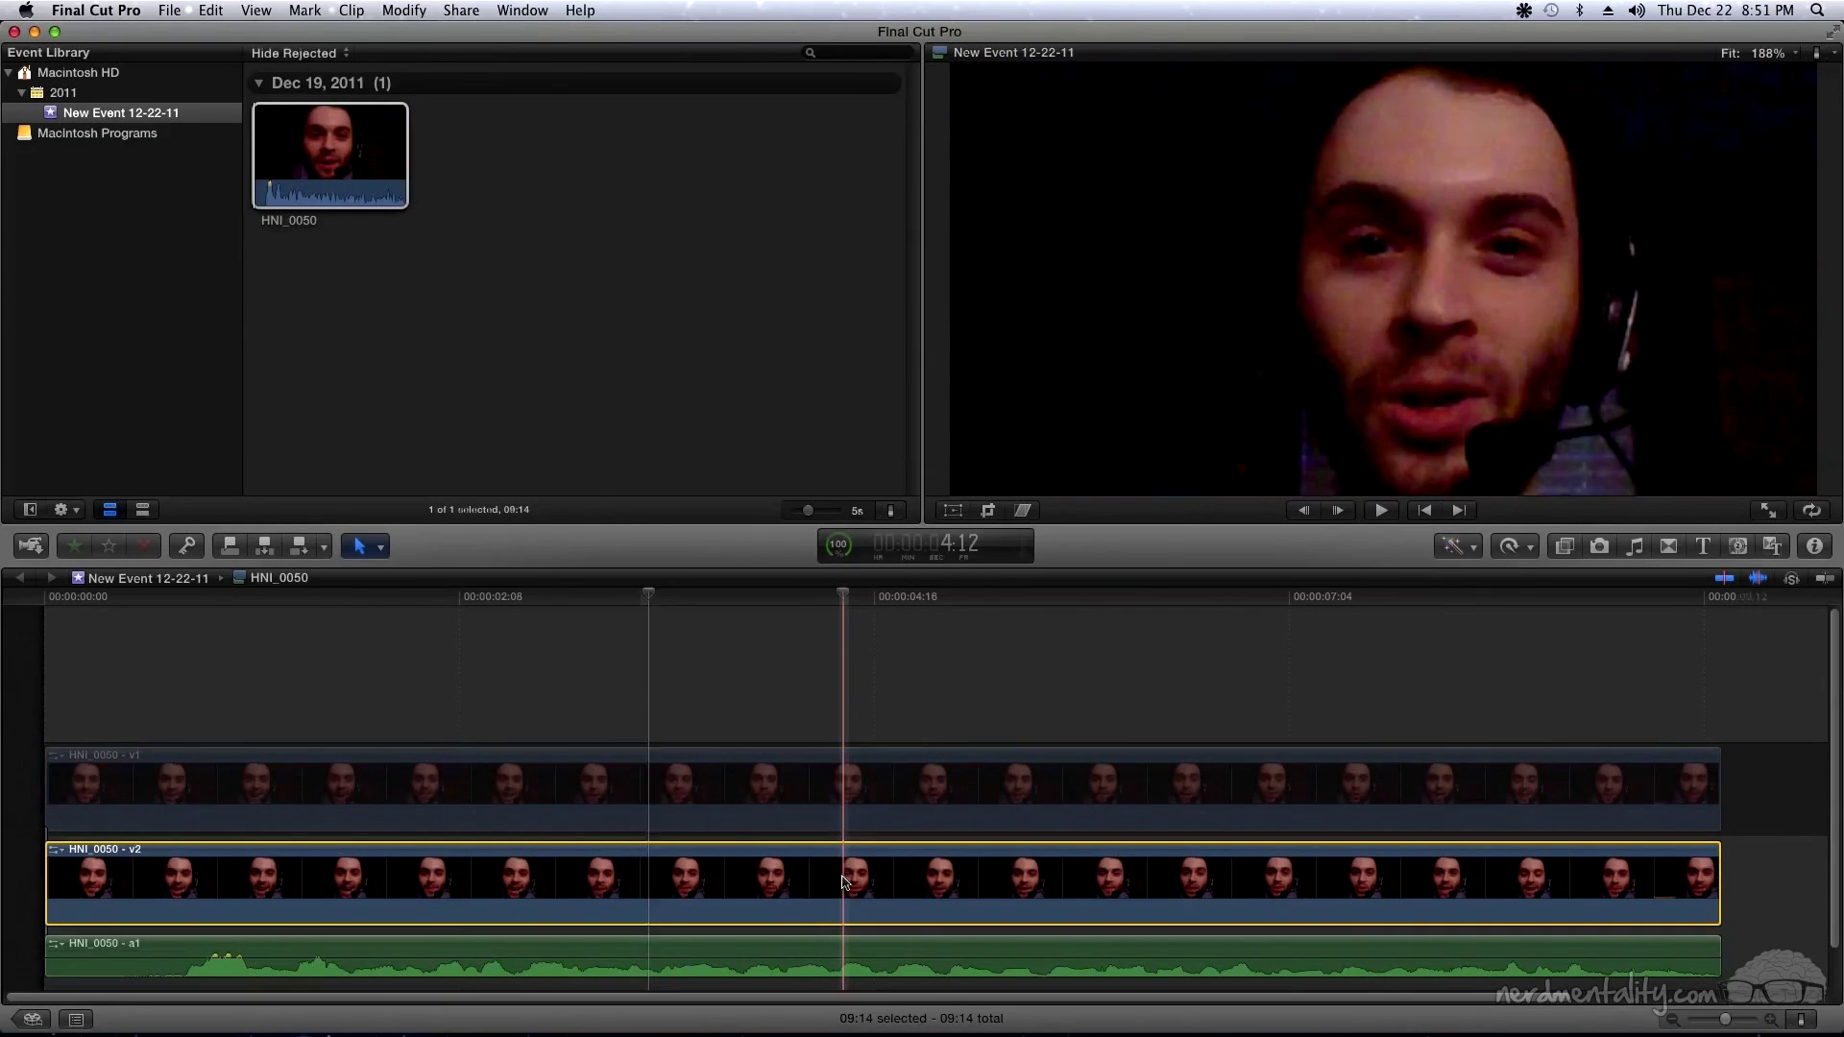
left_click(811, 823)
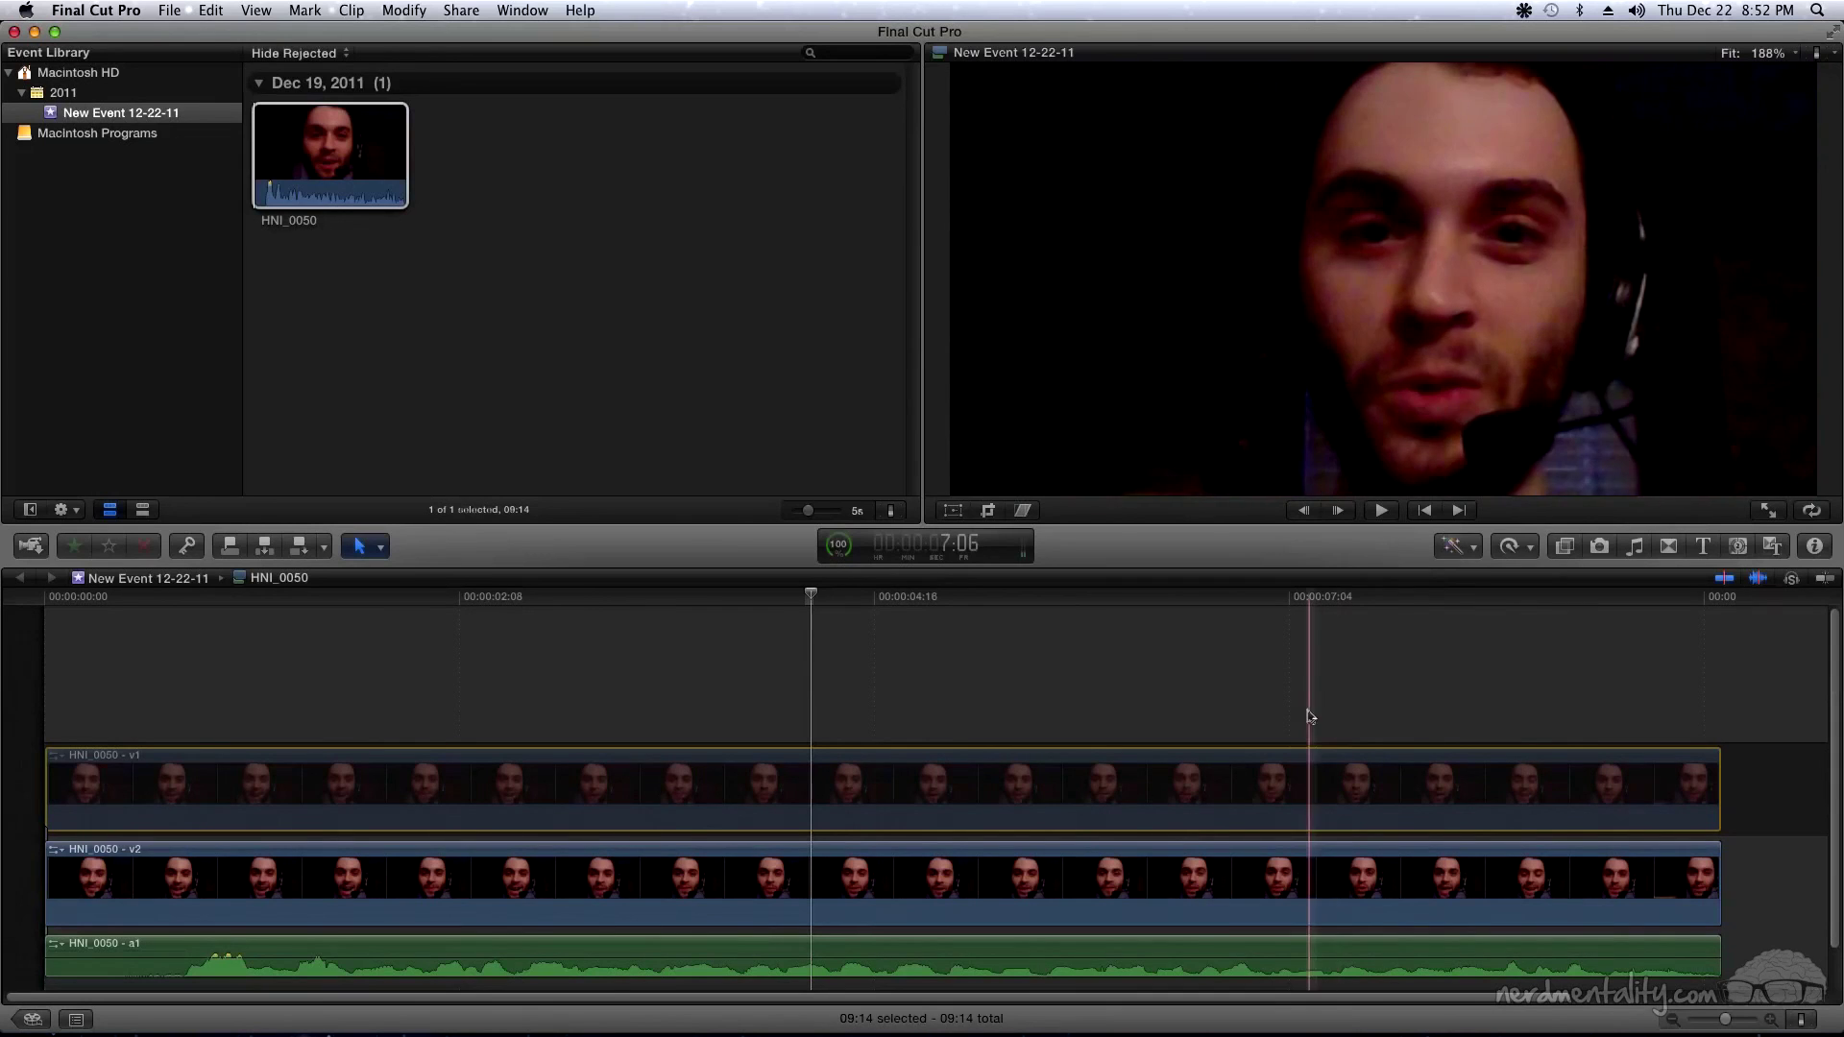
left_click(1155, 799)
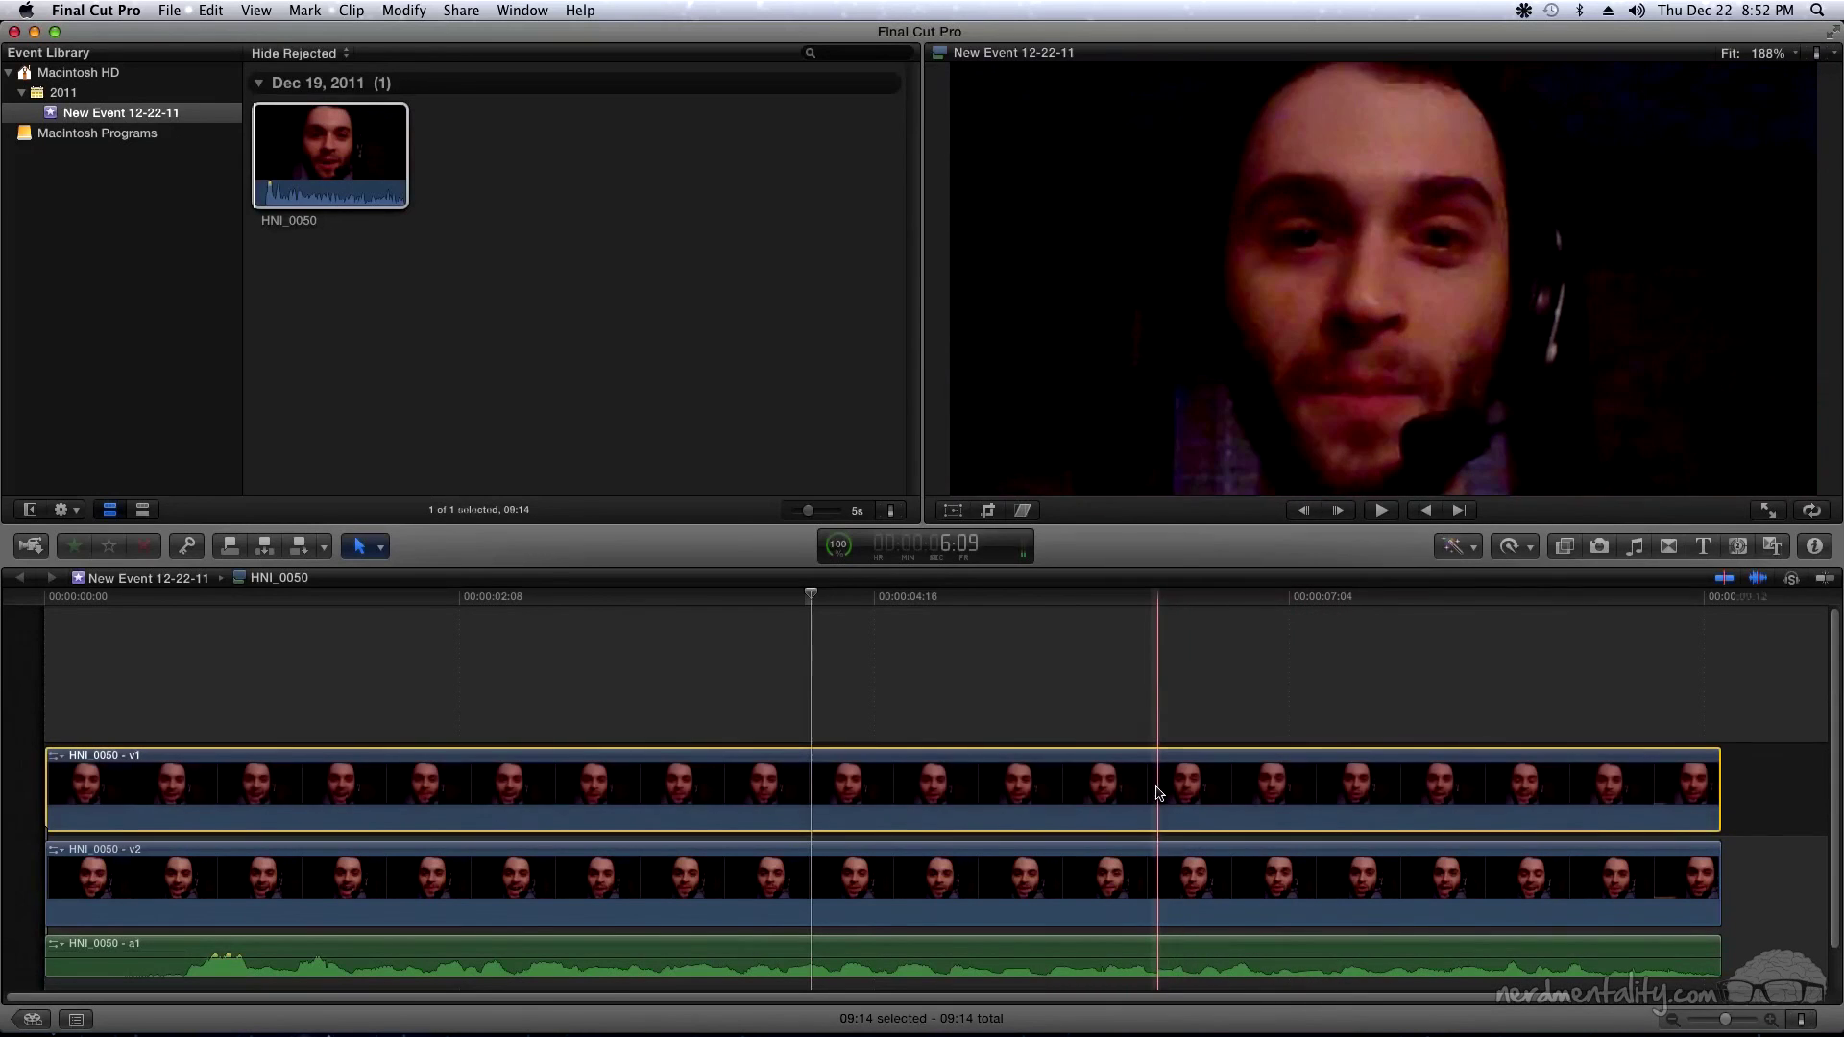
Show the Transform settings of the v1 layer and set its horizontal (X) scale to 50%
left_click(1107, 802)
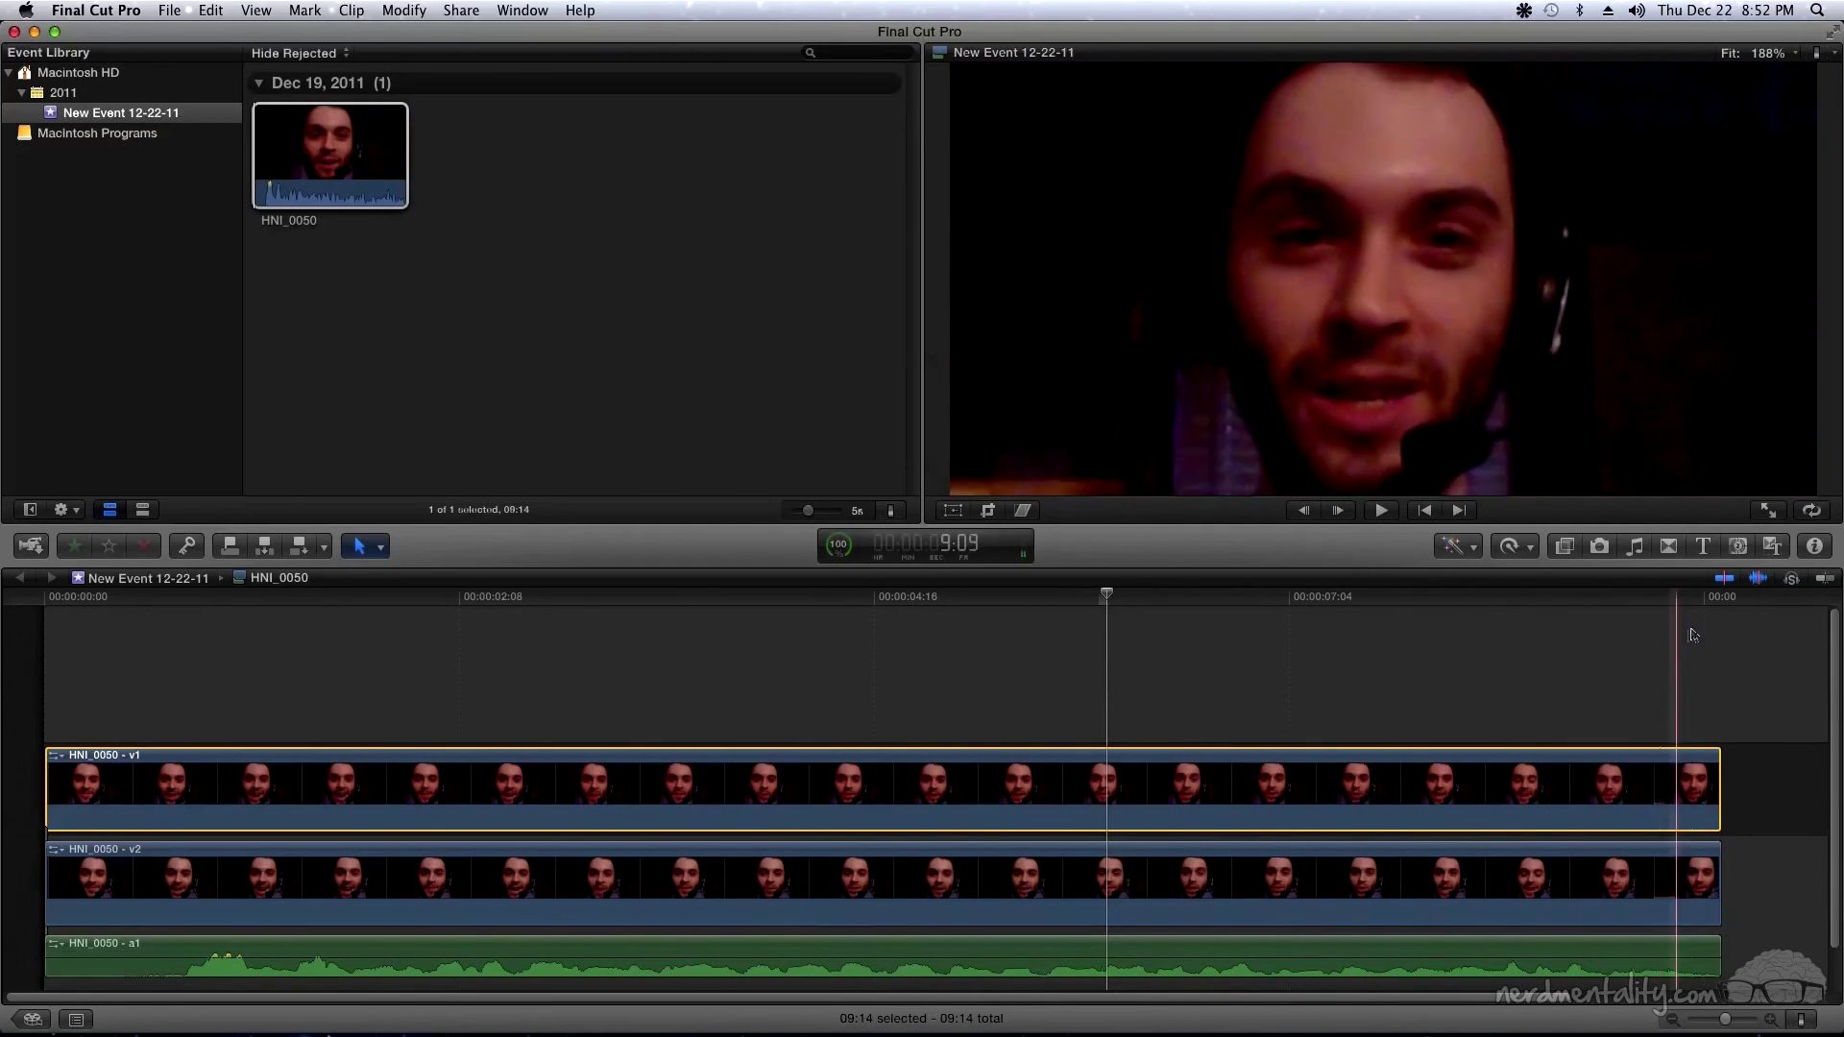
left_click(1807, 554)
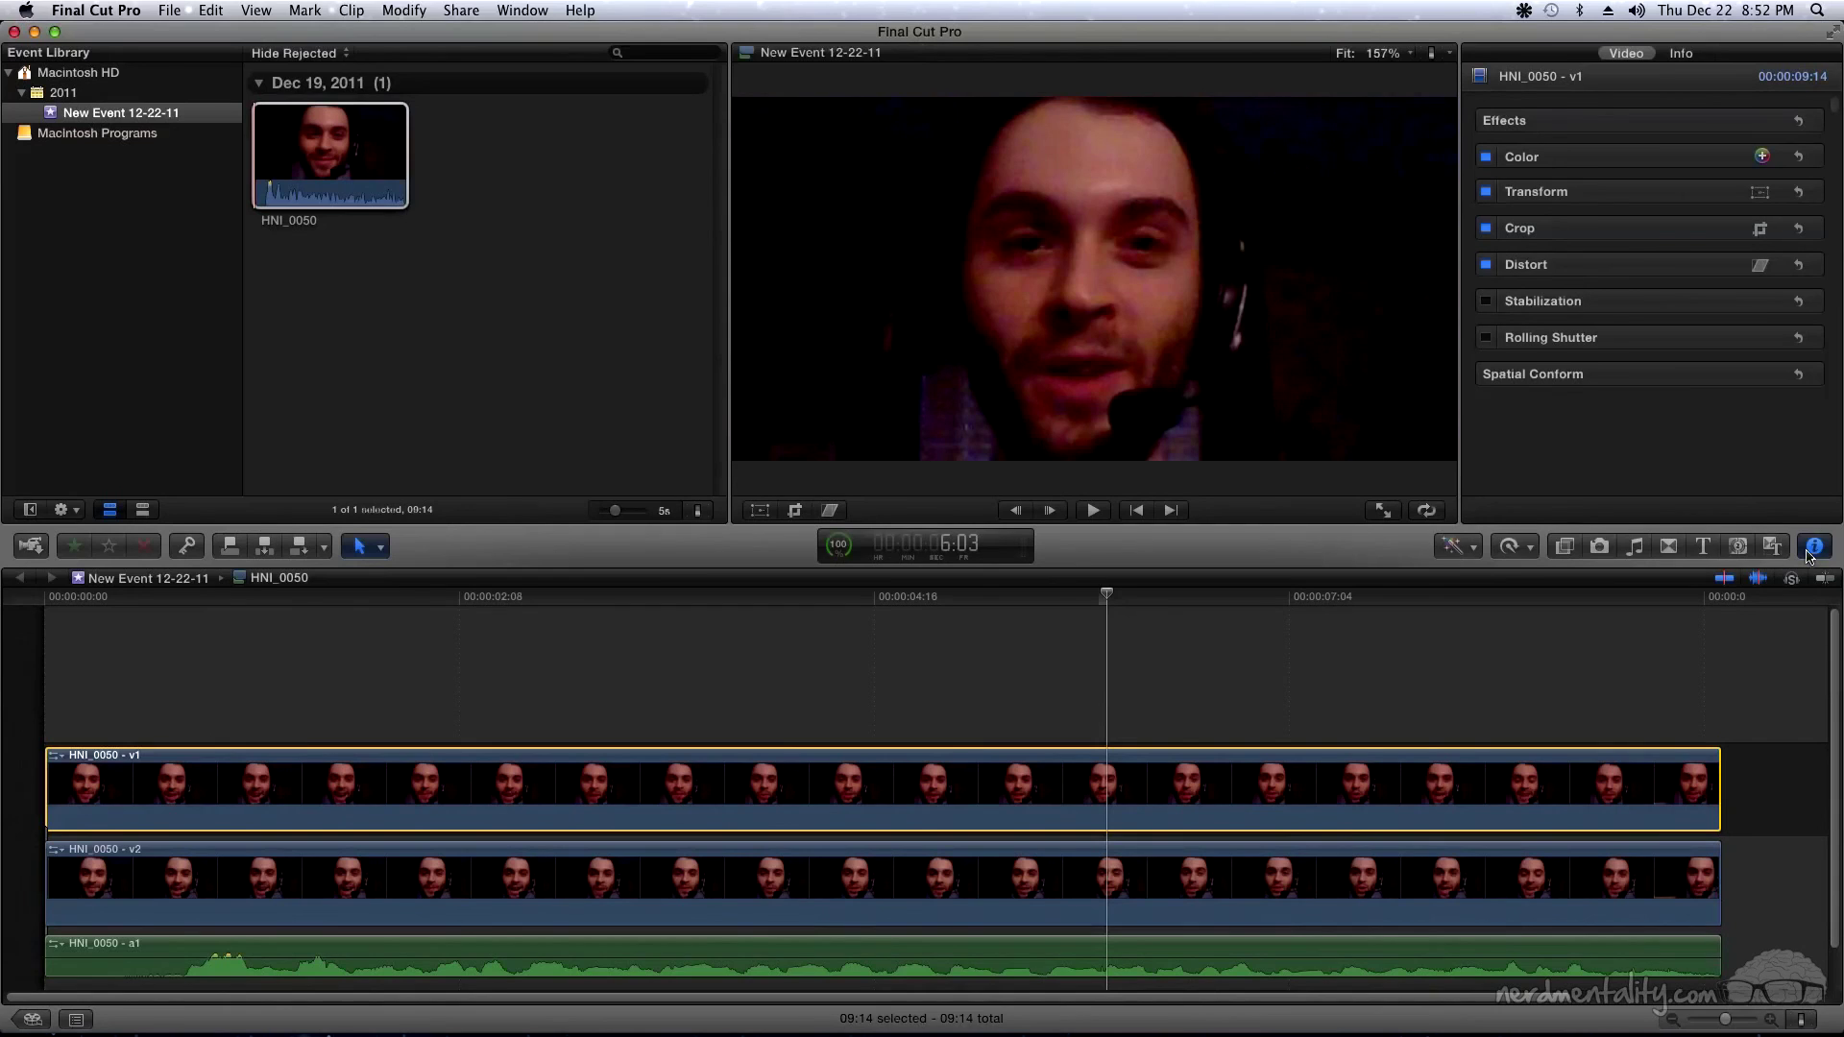
mouse_move(1587, 201)
left_click(1586, 202)
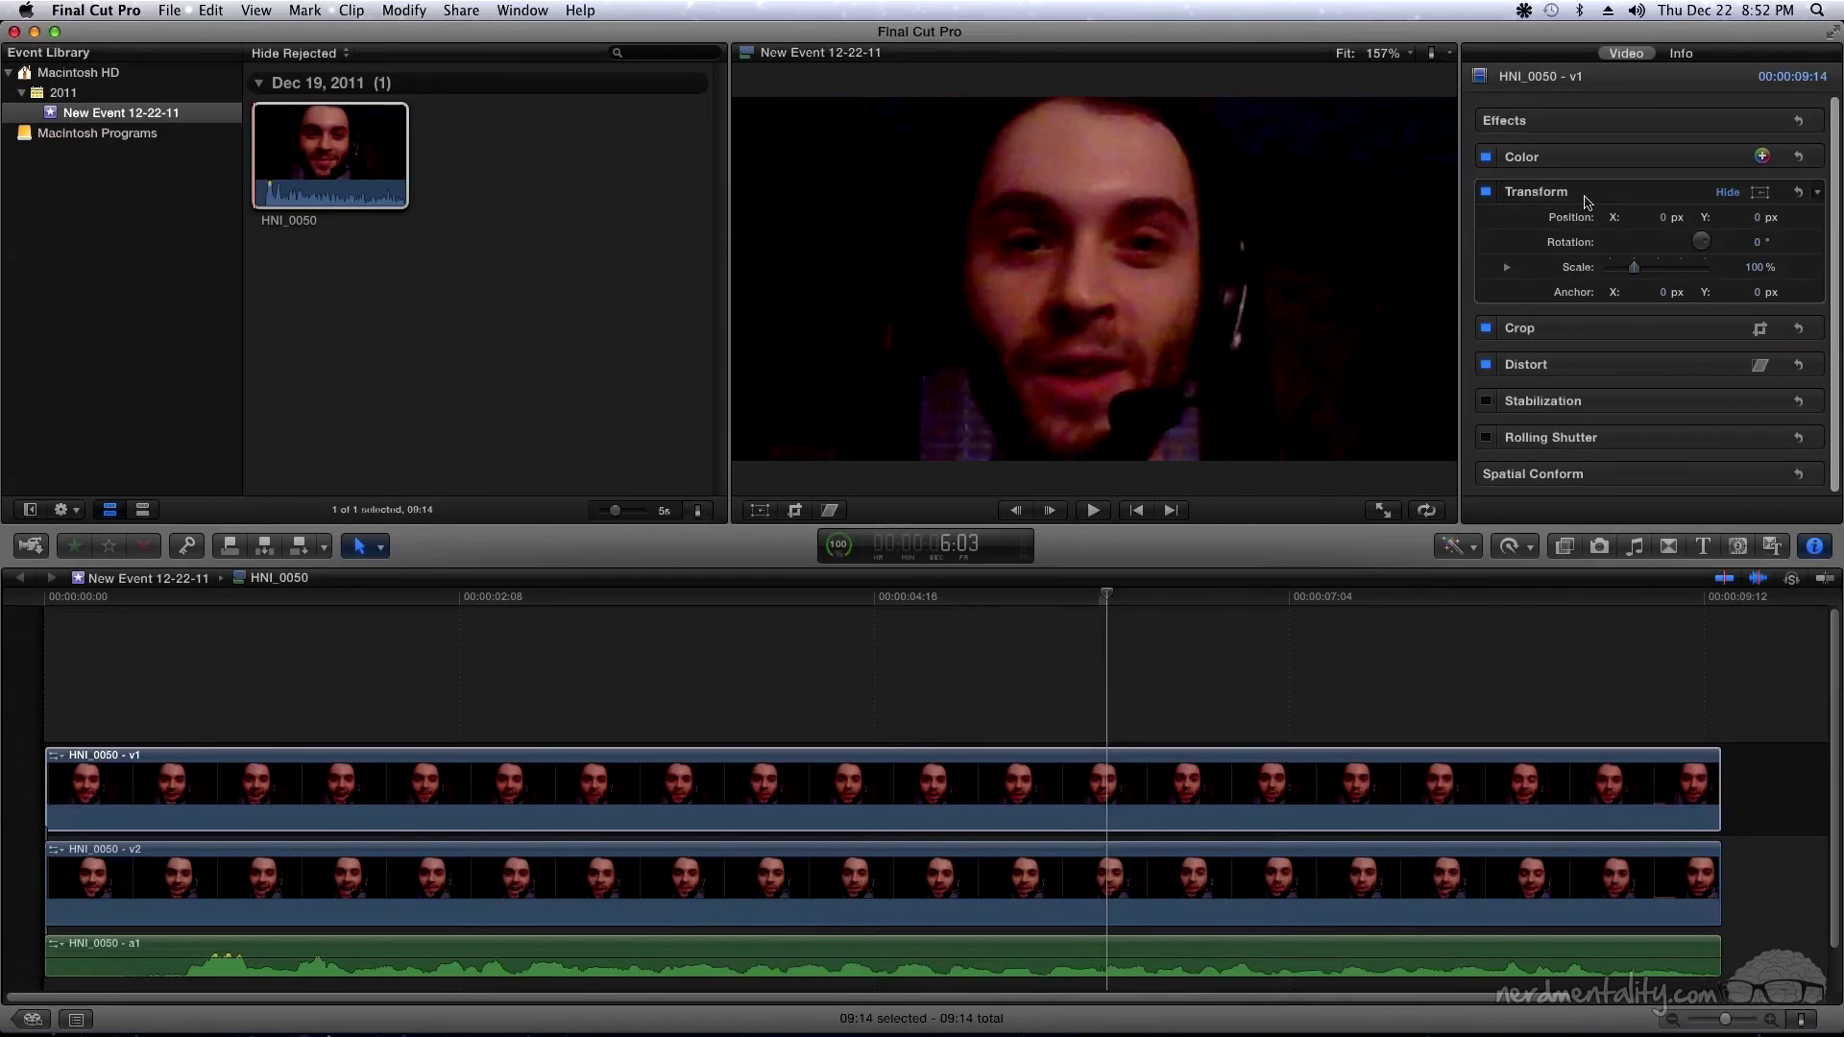
left_click(1507, 269)
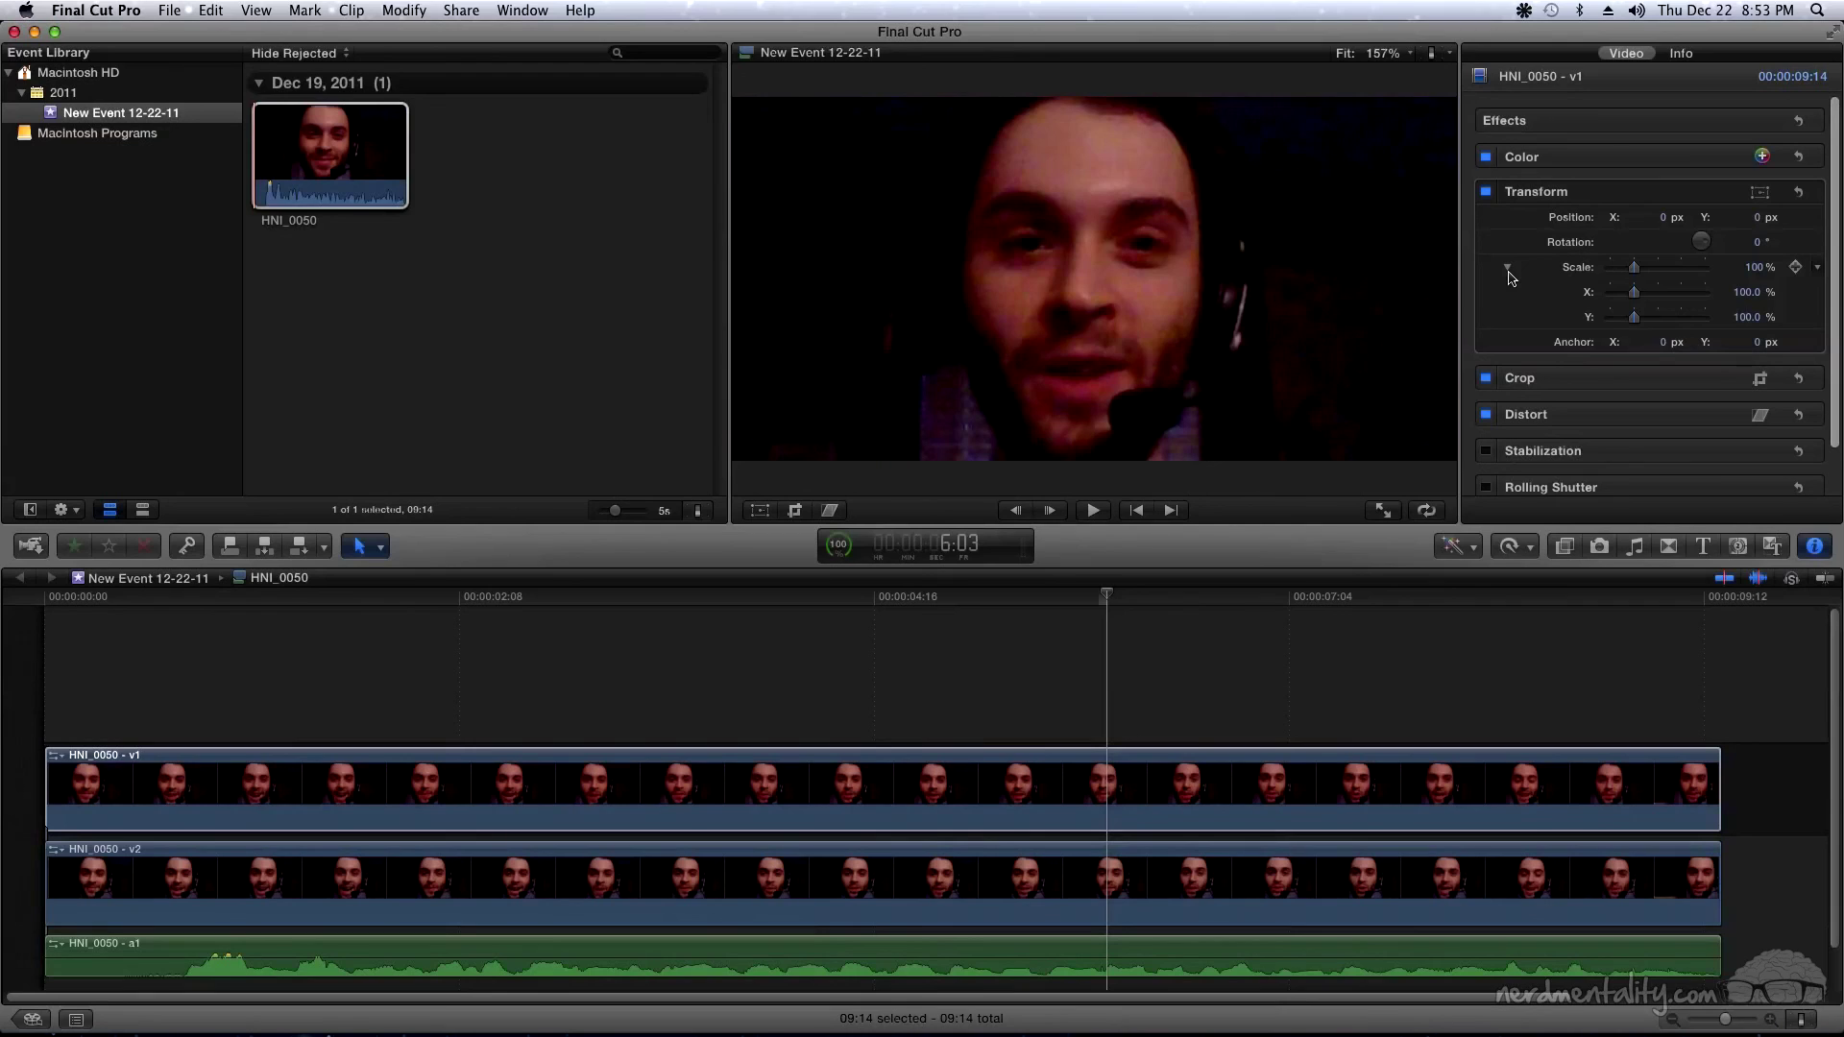
left_click(1754, 293)
left_click(1755, 294)
type("50")
key("Return")
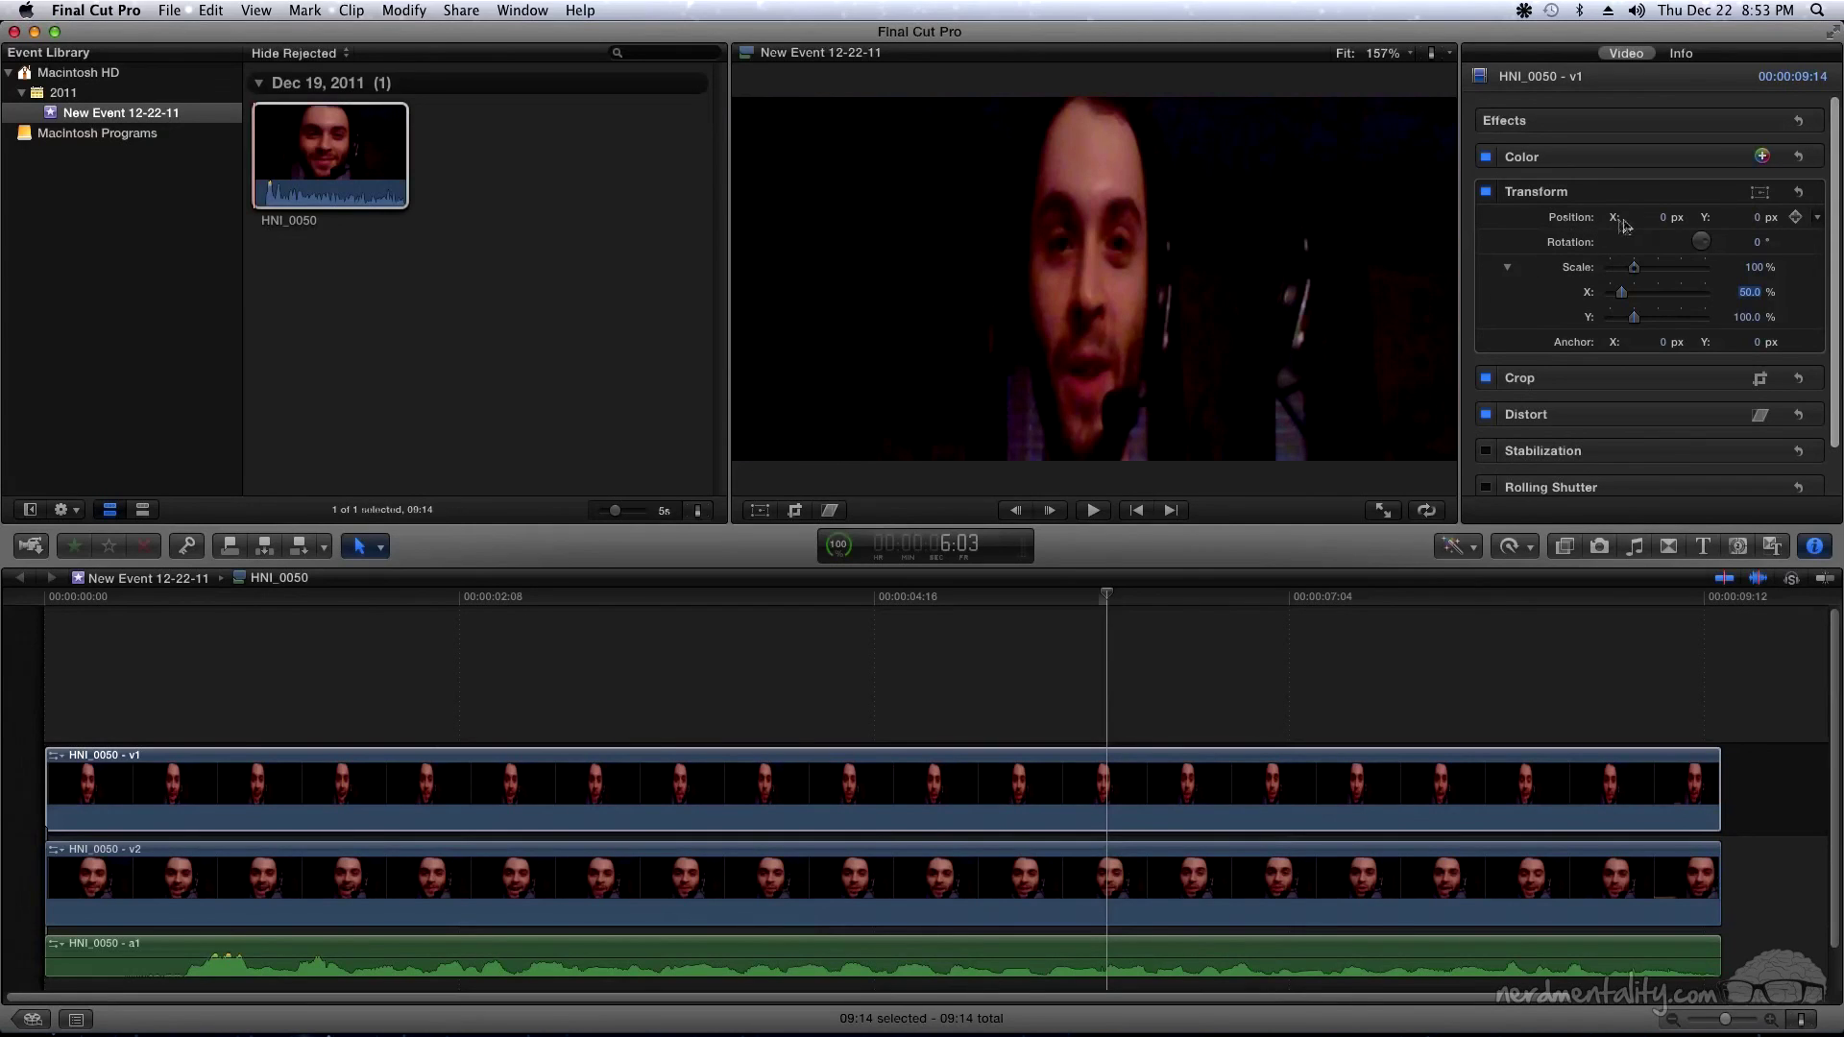
Set the v1 layer's X position to -50 px
left_click(1666, 218)
type("-50")
key("Return")
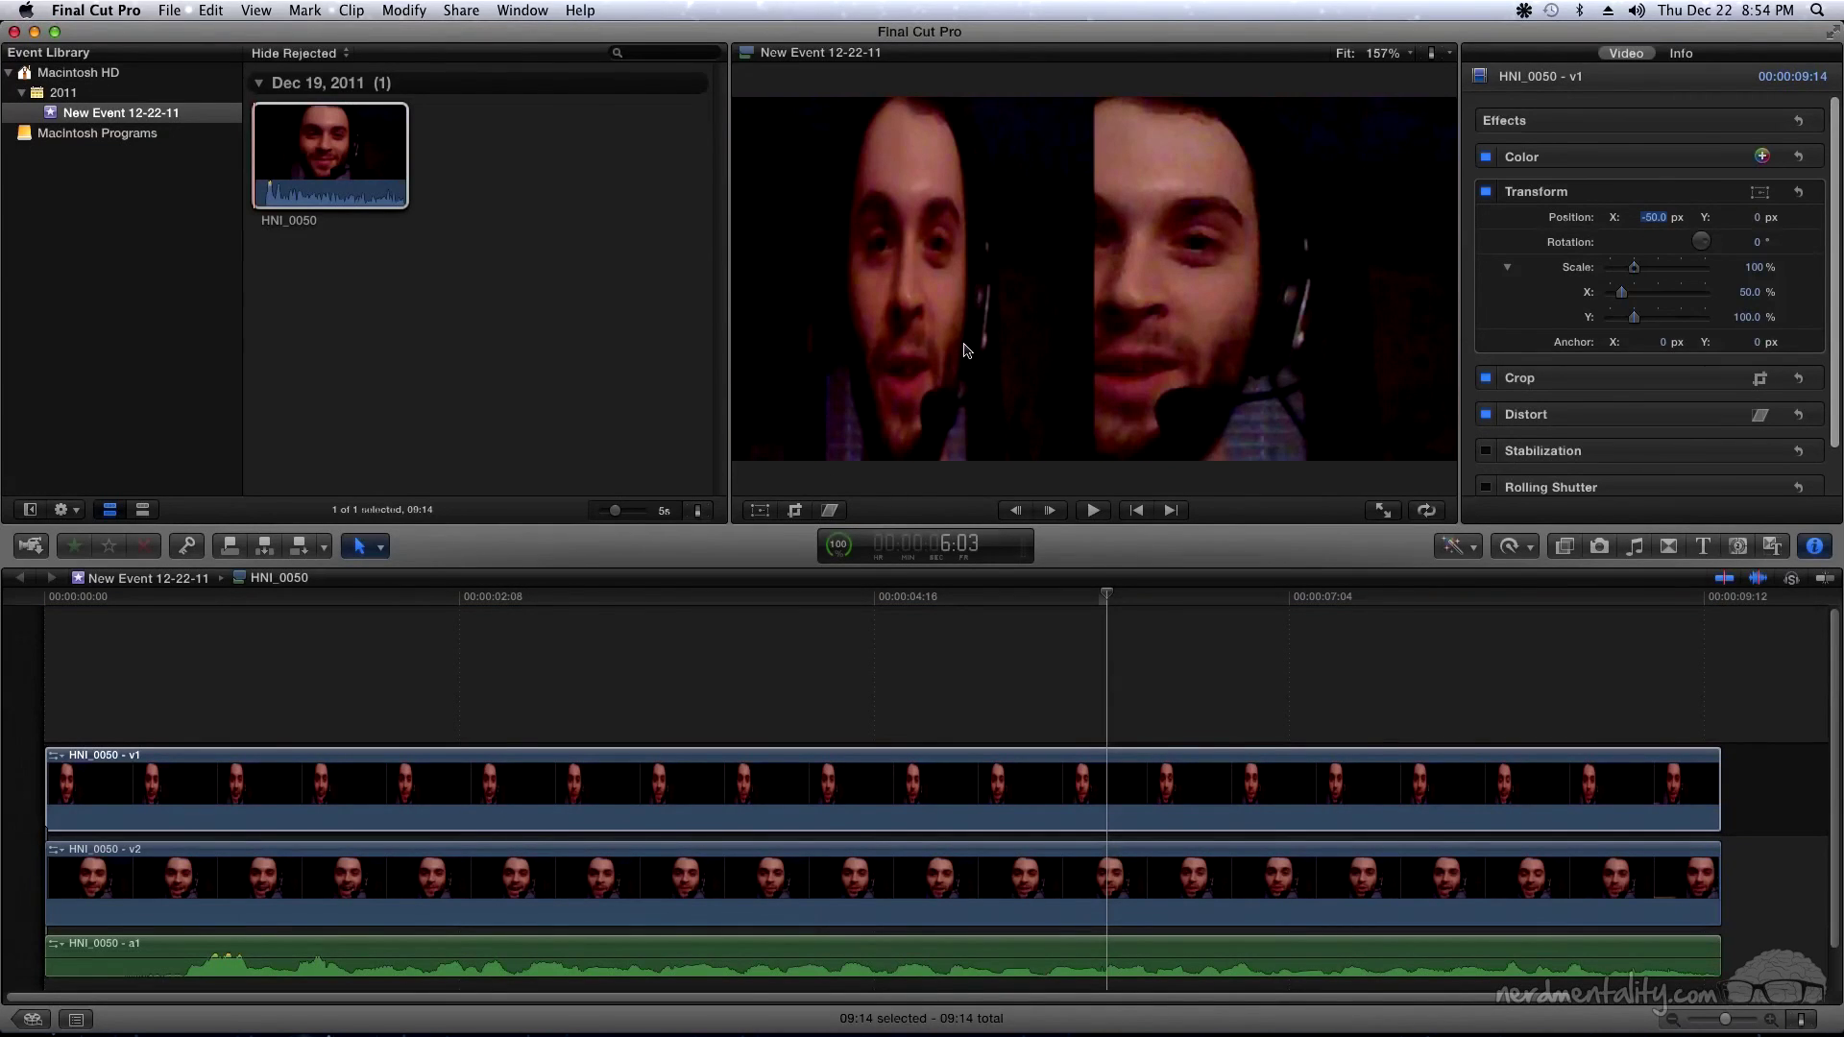
left_click(1138, 787)
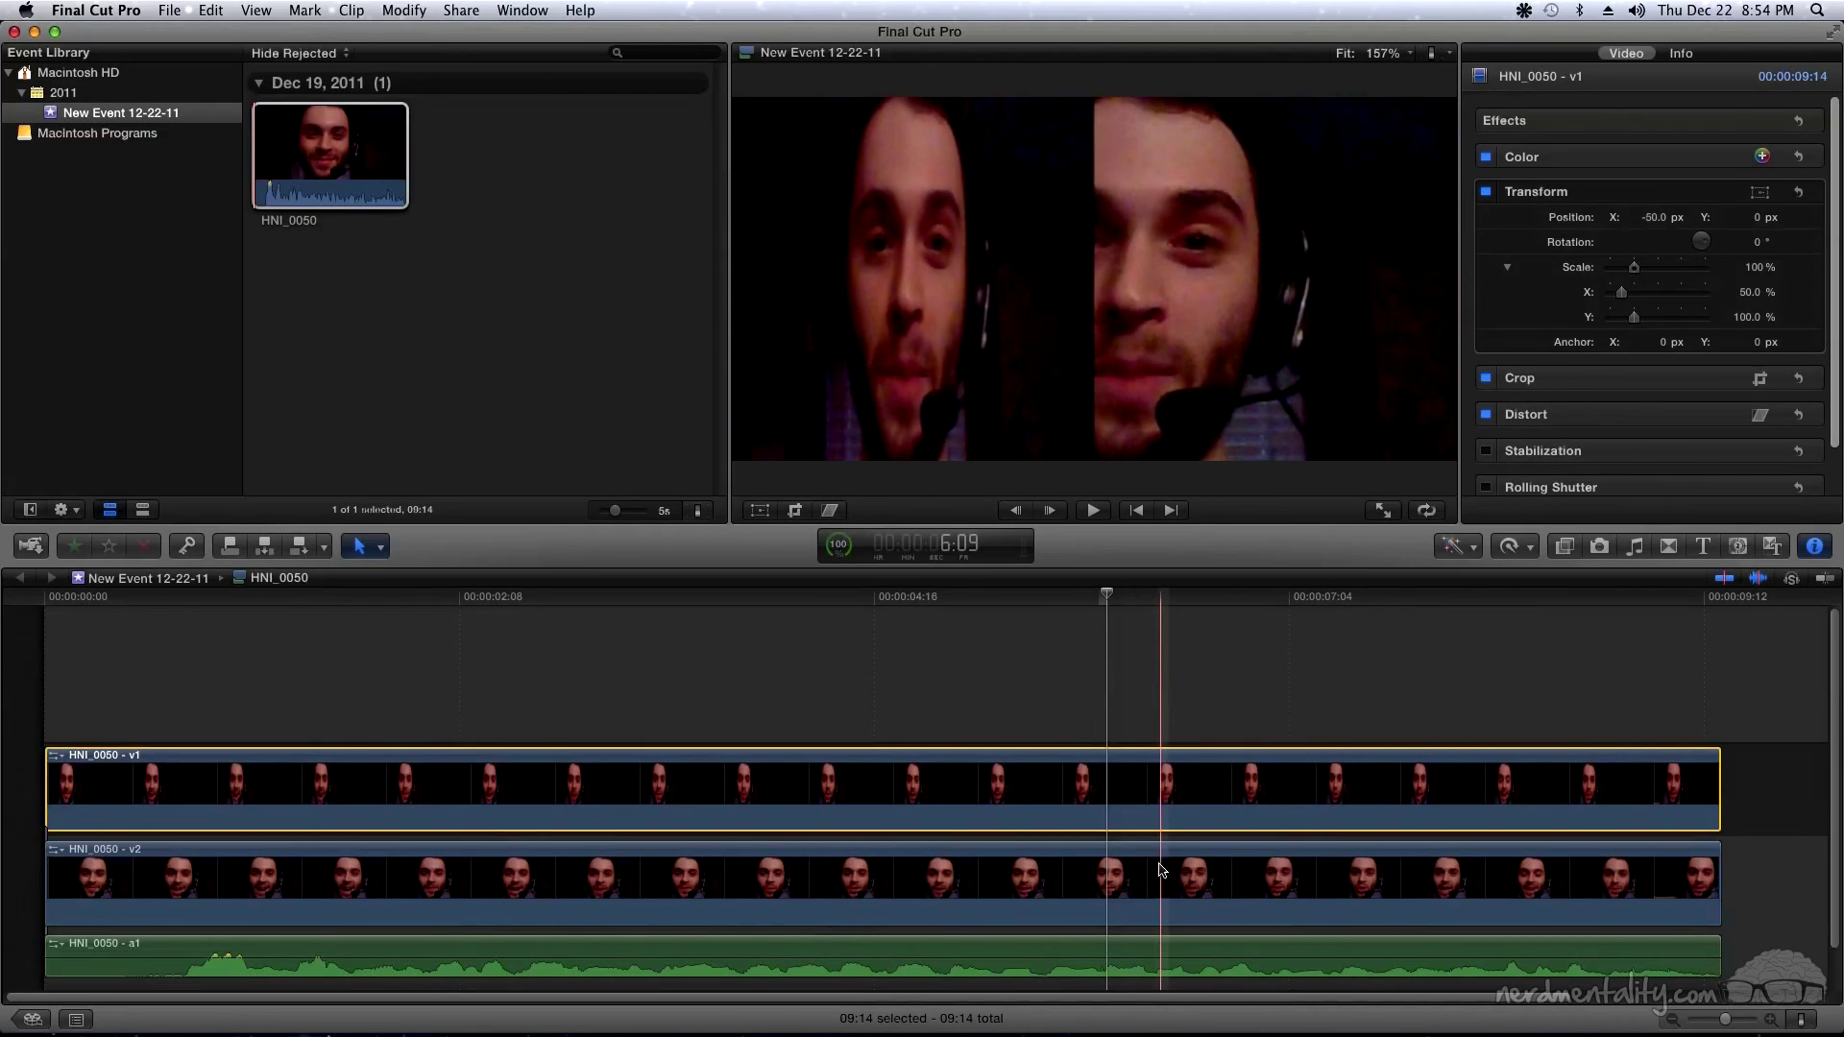
Set the v2 layer's horizontal (X) scale to 50%
left_click(1141, 876)
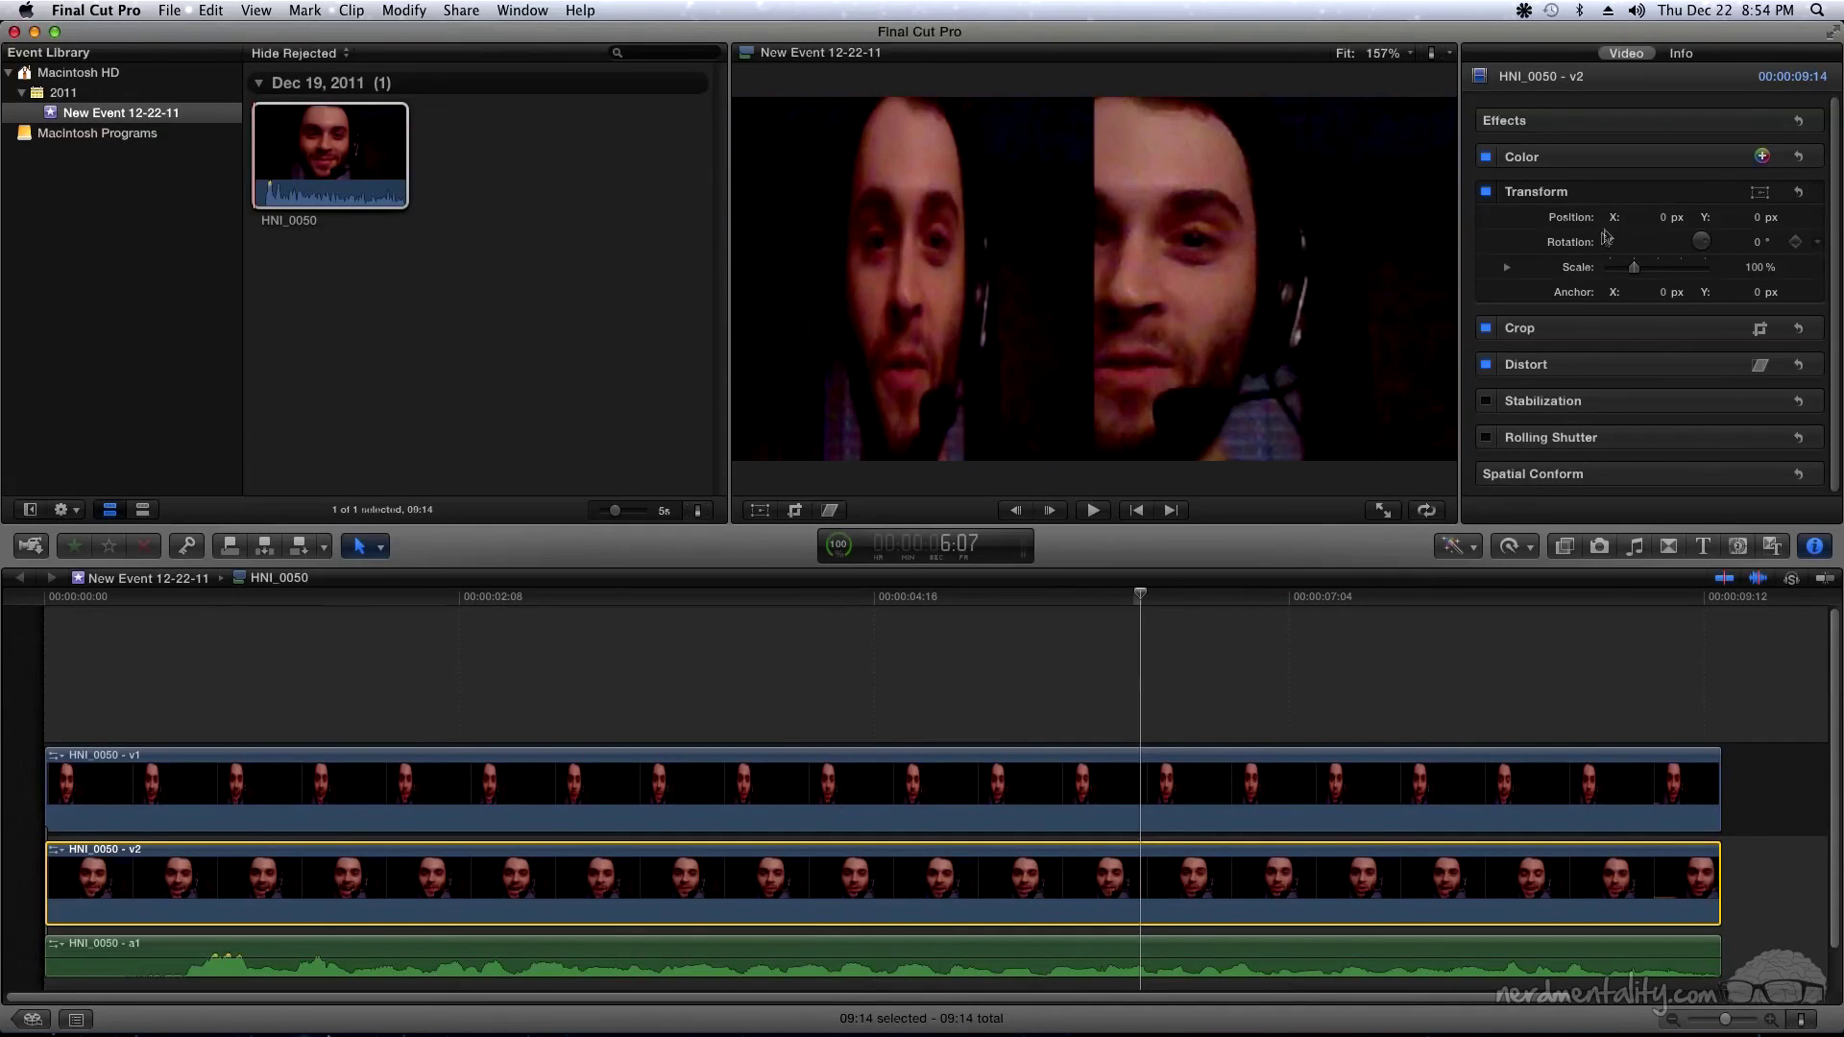
left_click(1507, 268)
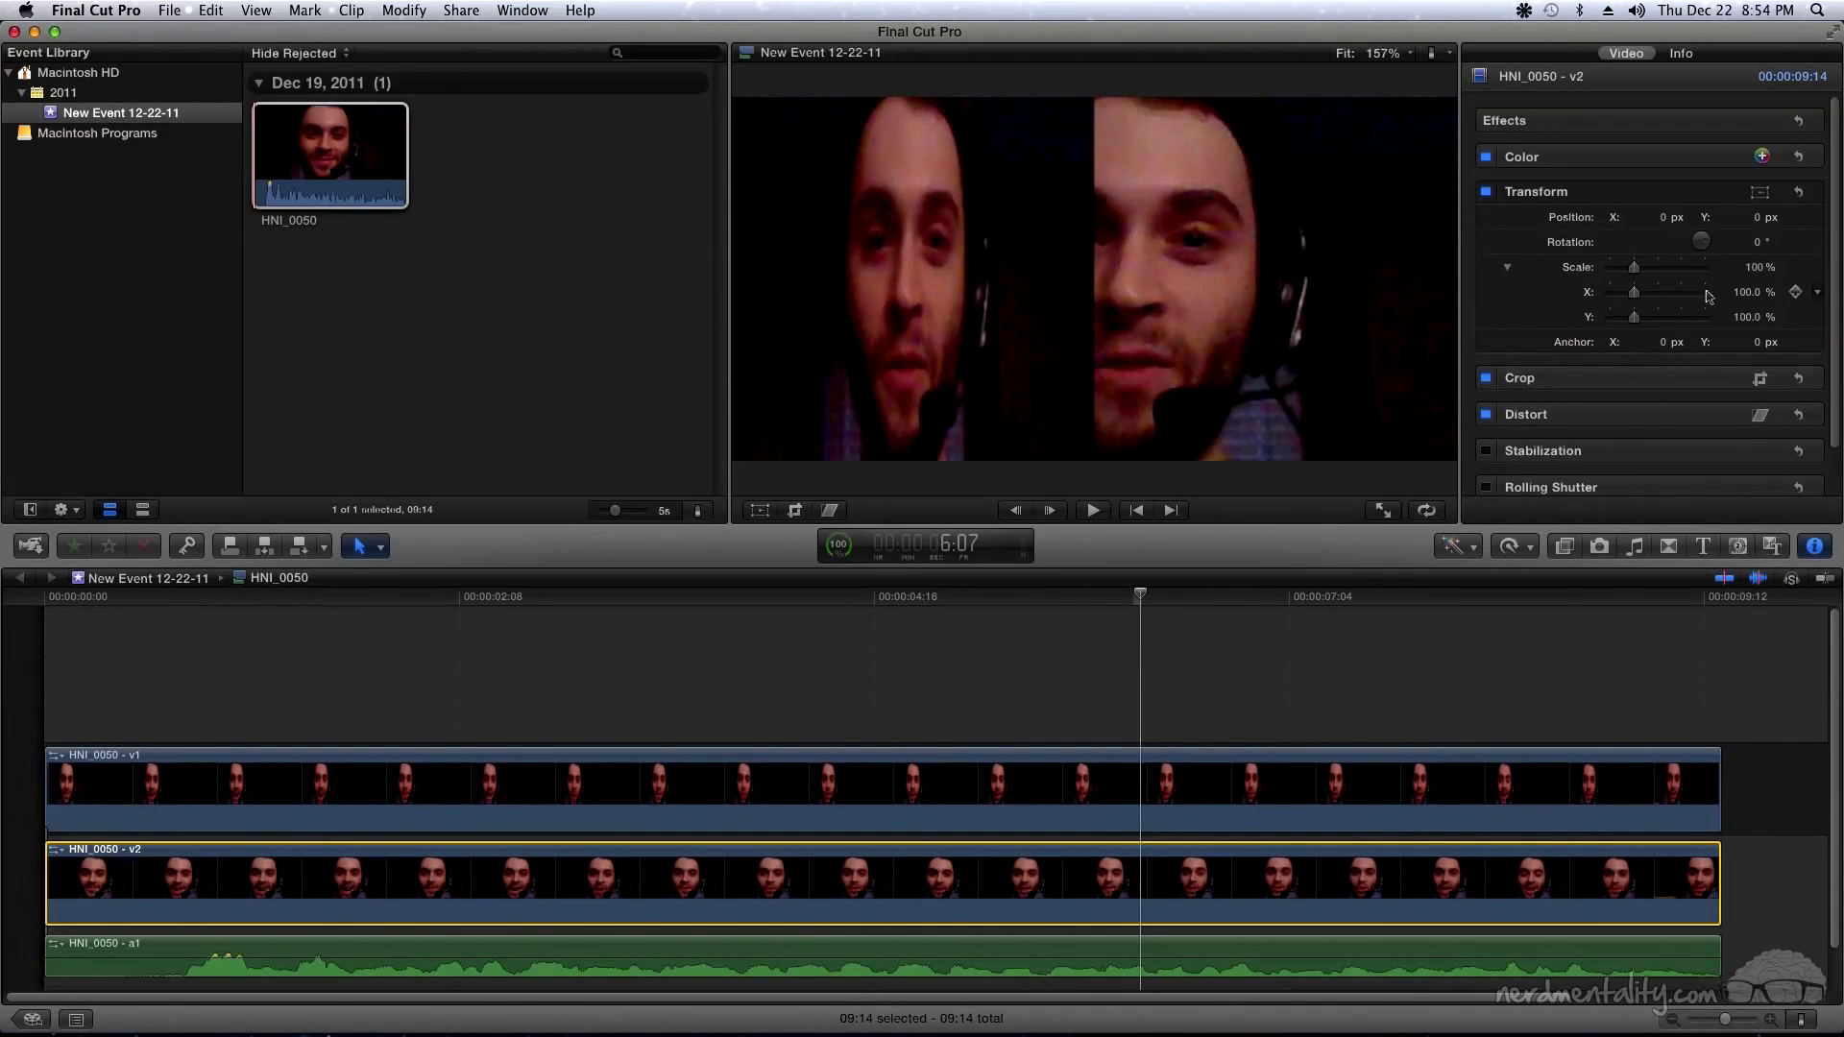
left_click(1750, 294)
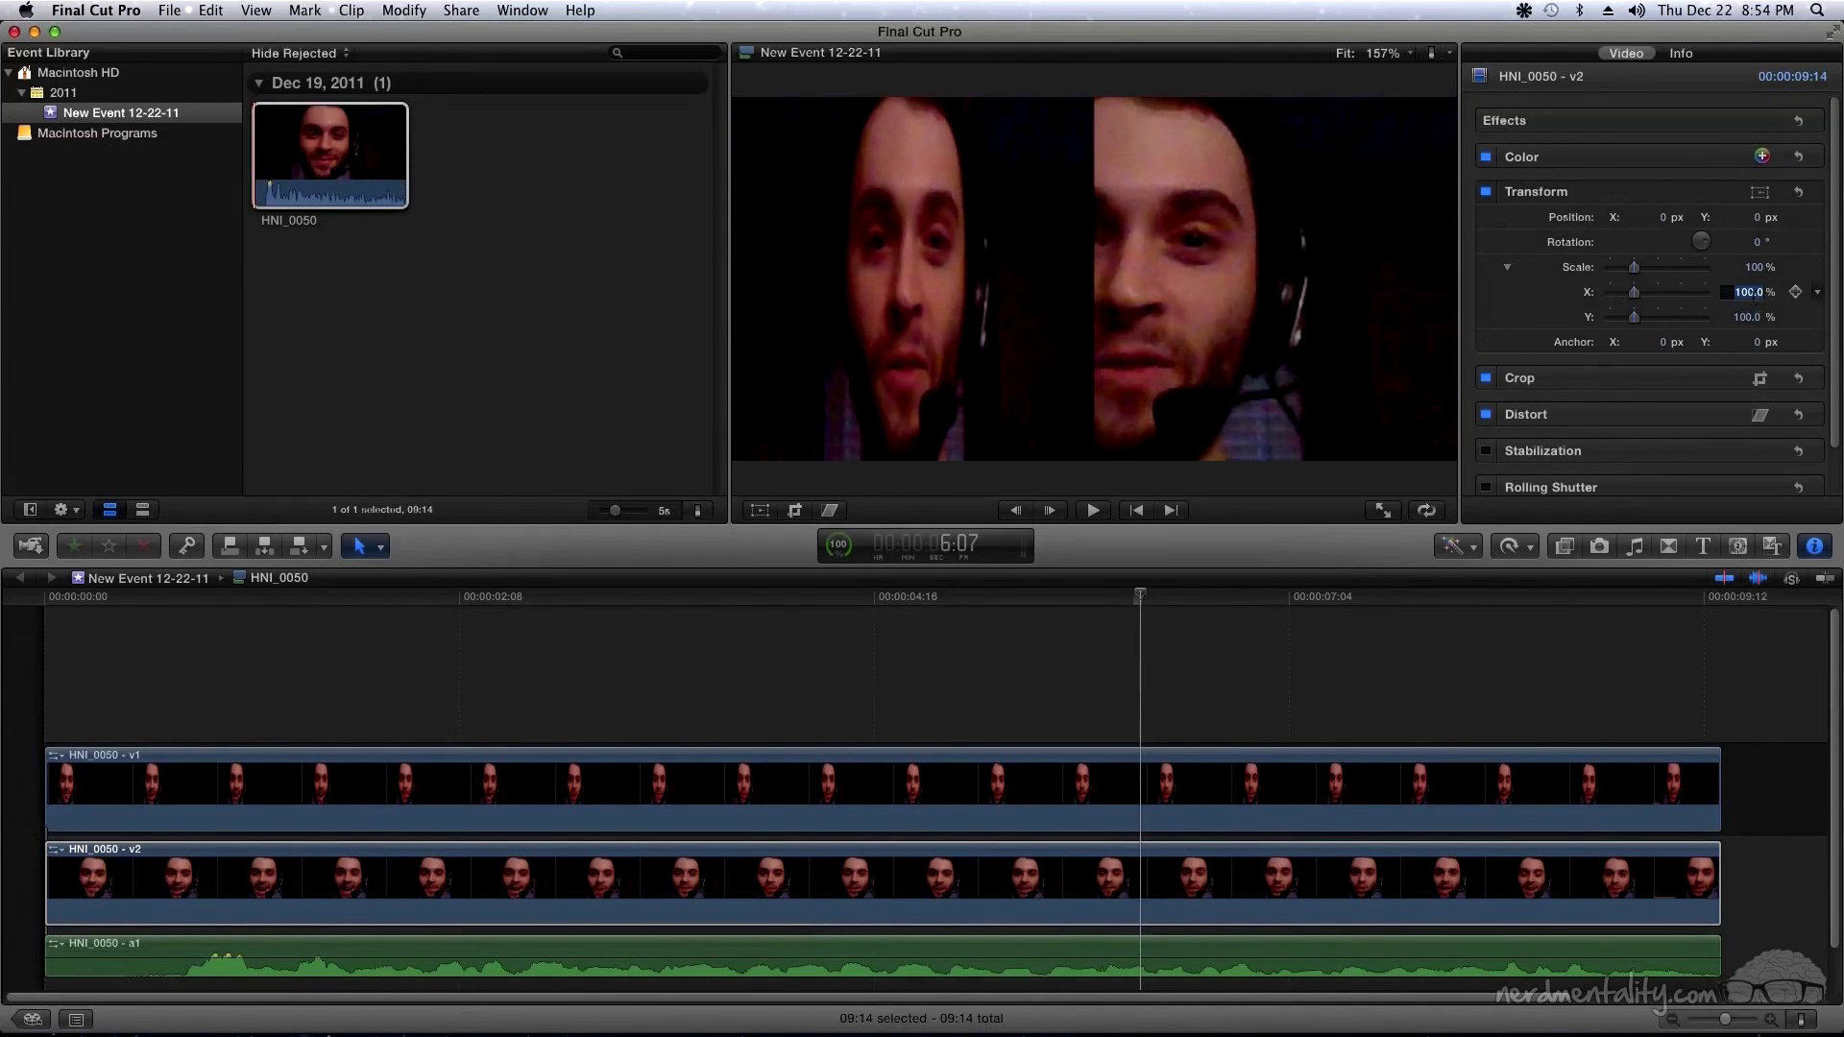
type("50")
key("Return")
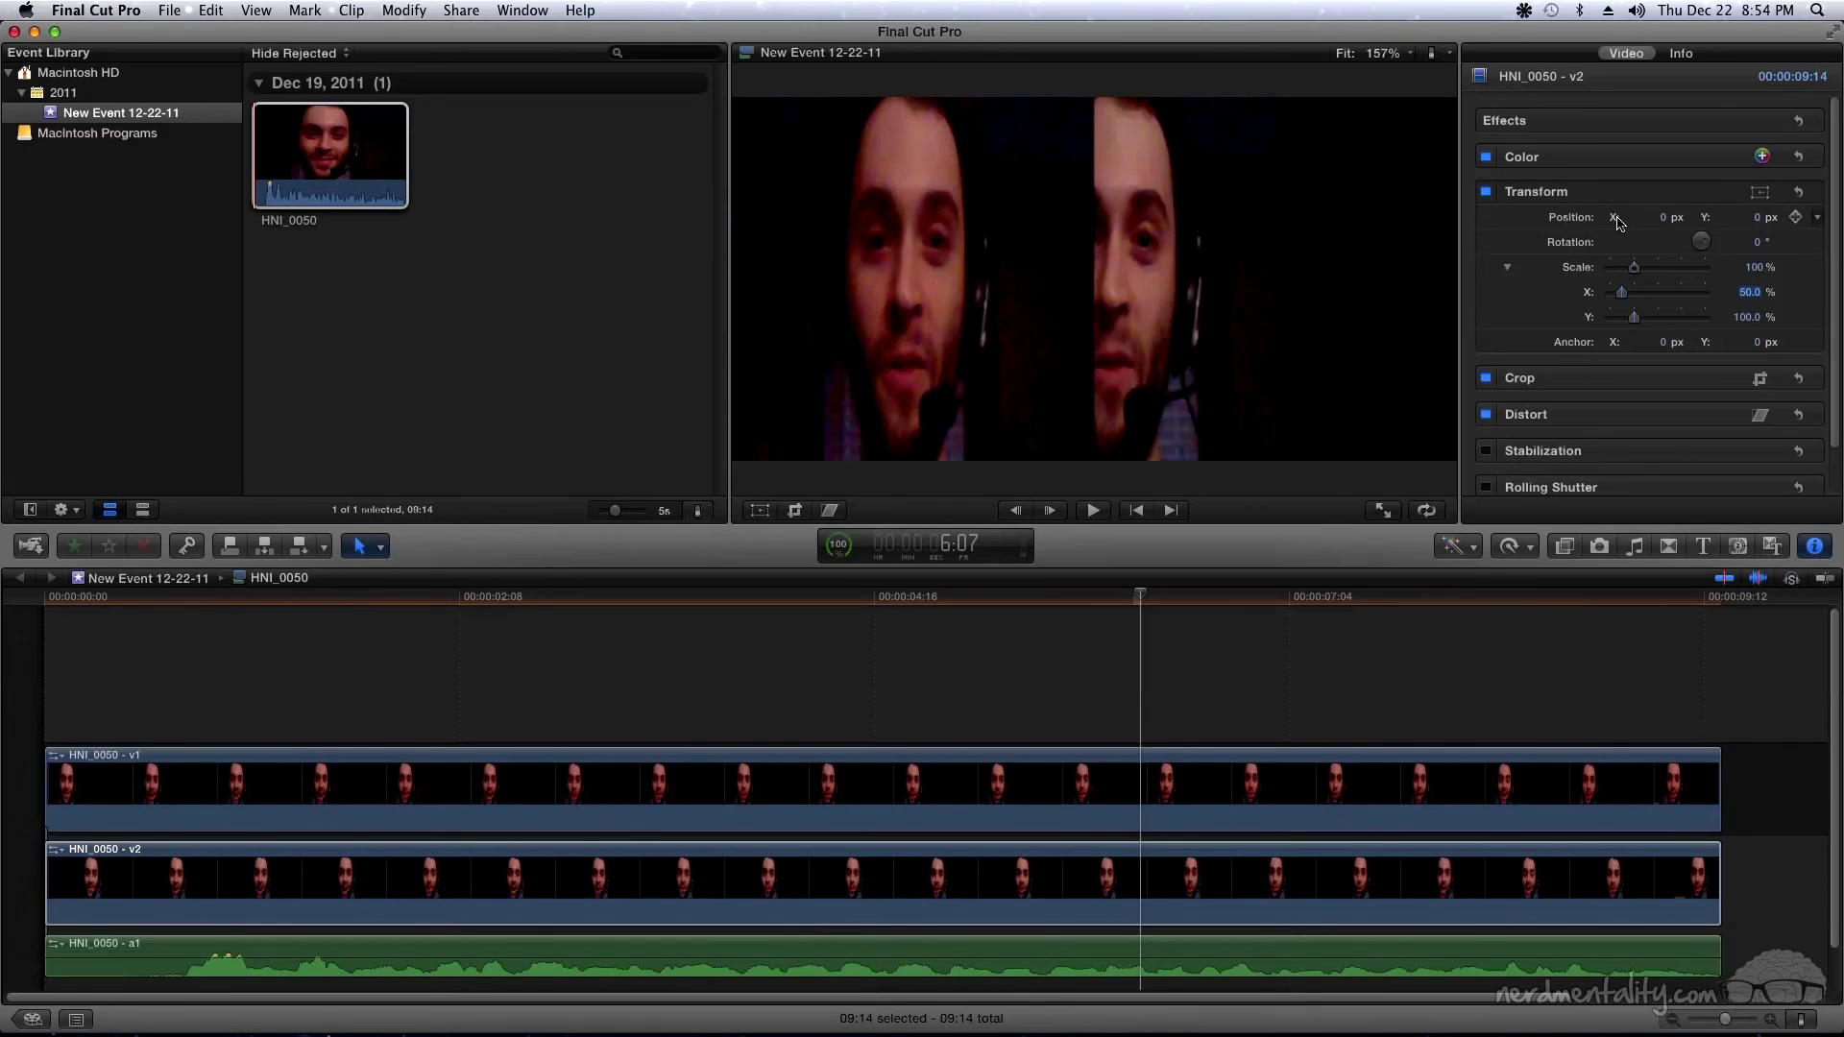
Set the v2 layer's X position to 50 px
left_click(1665, 221)
type("50")
key("Return")
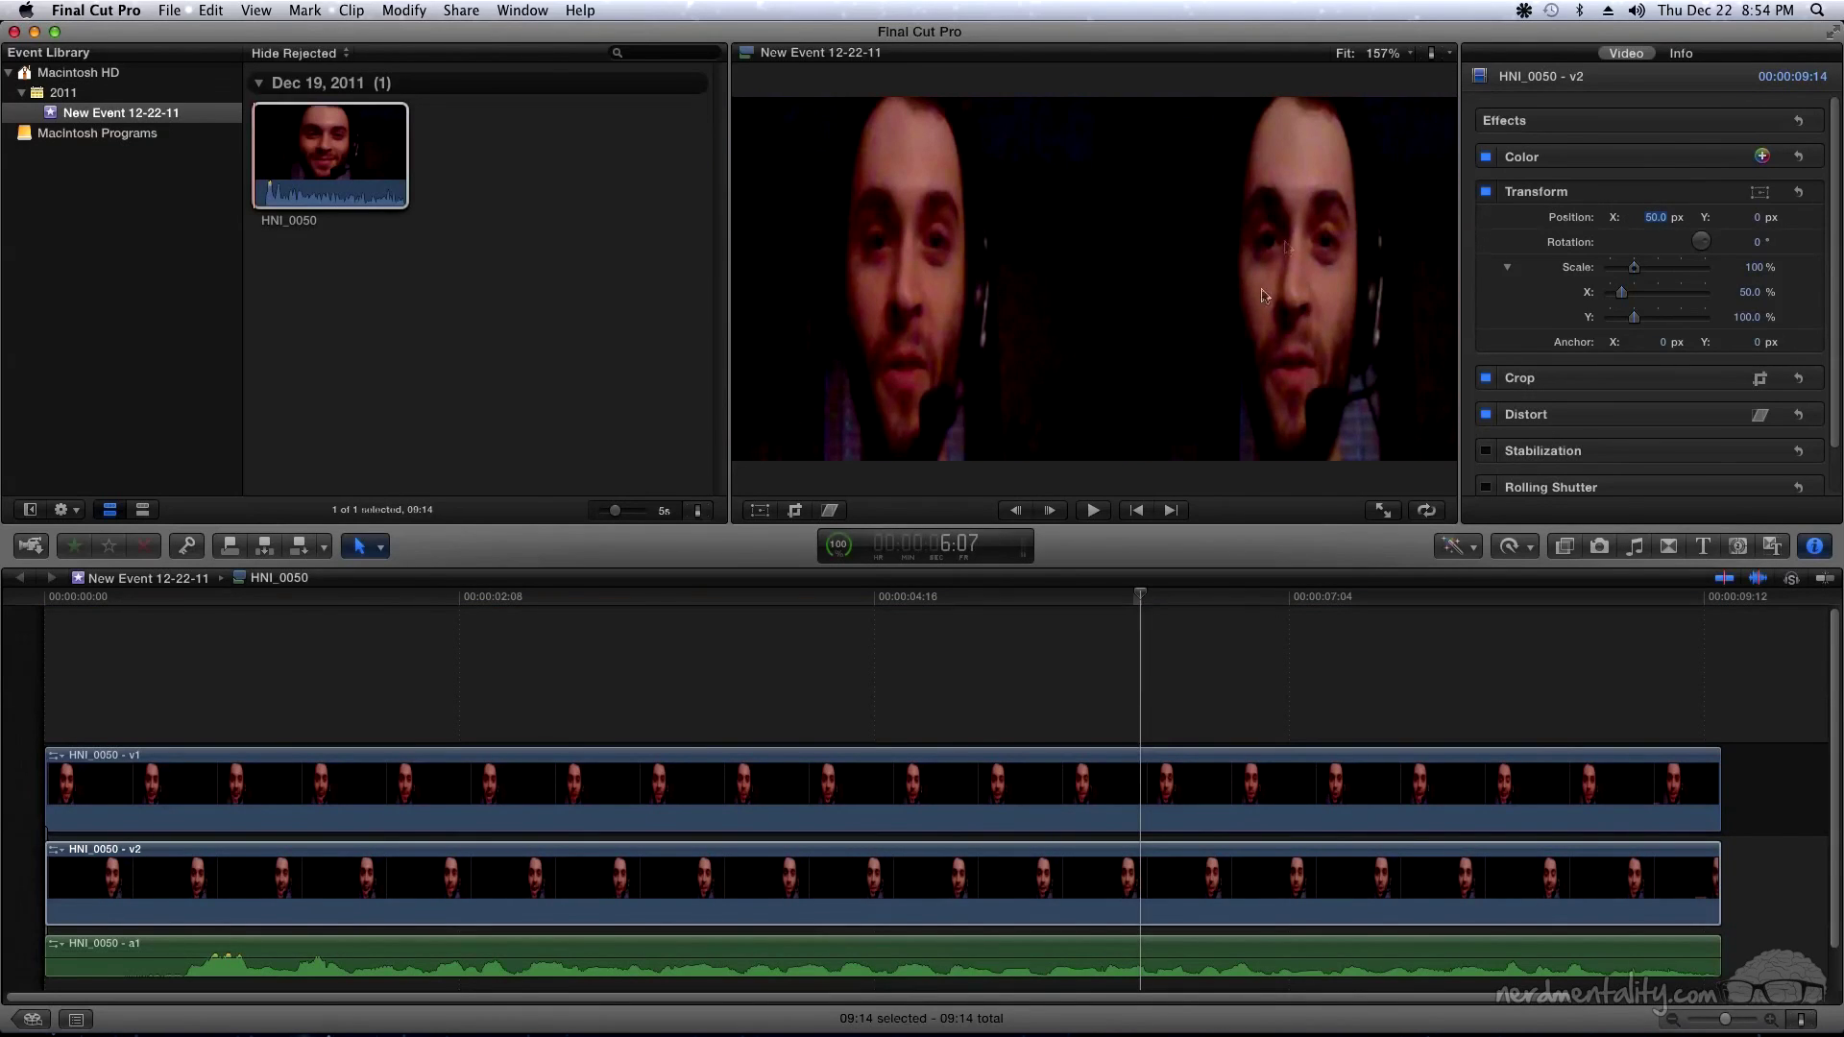
Set up a media export of the HNI_0050 timeline with the H.264 video codec, opening with QuickTime Player after export
left_click(1208, 567)
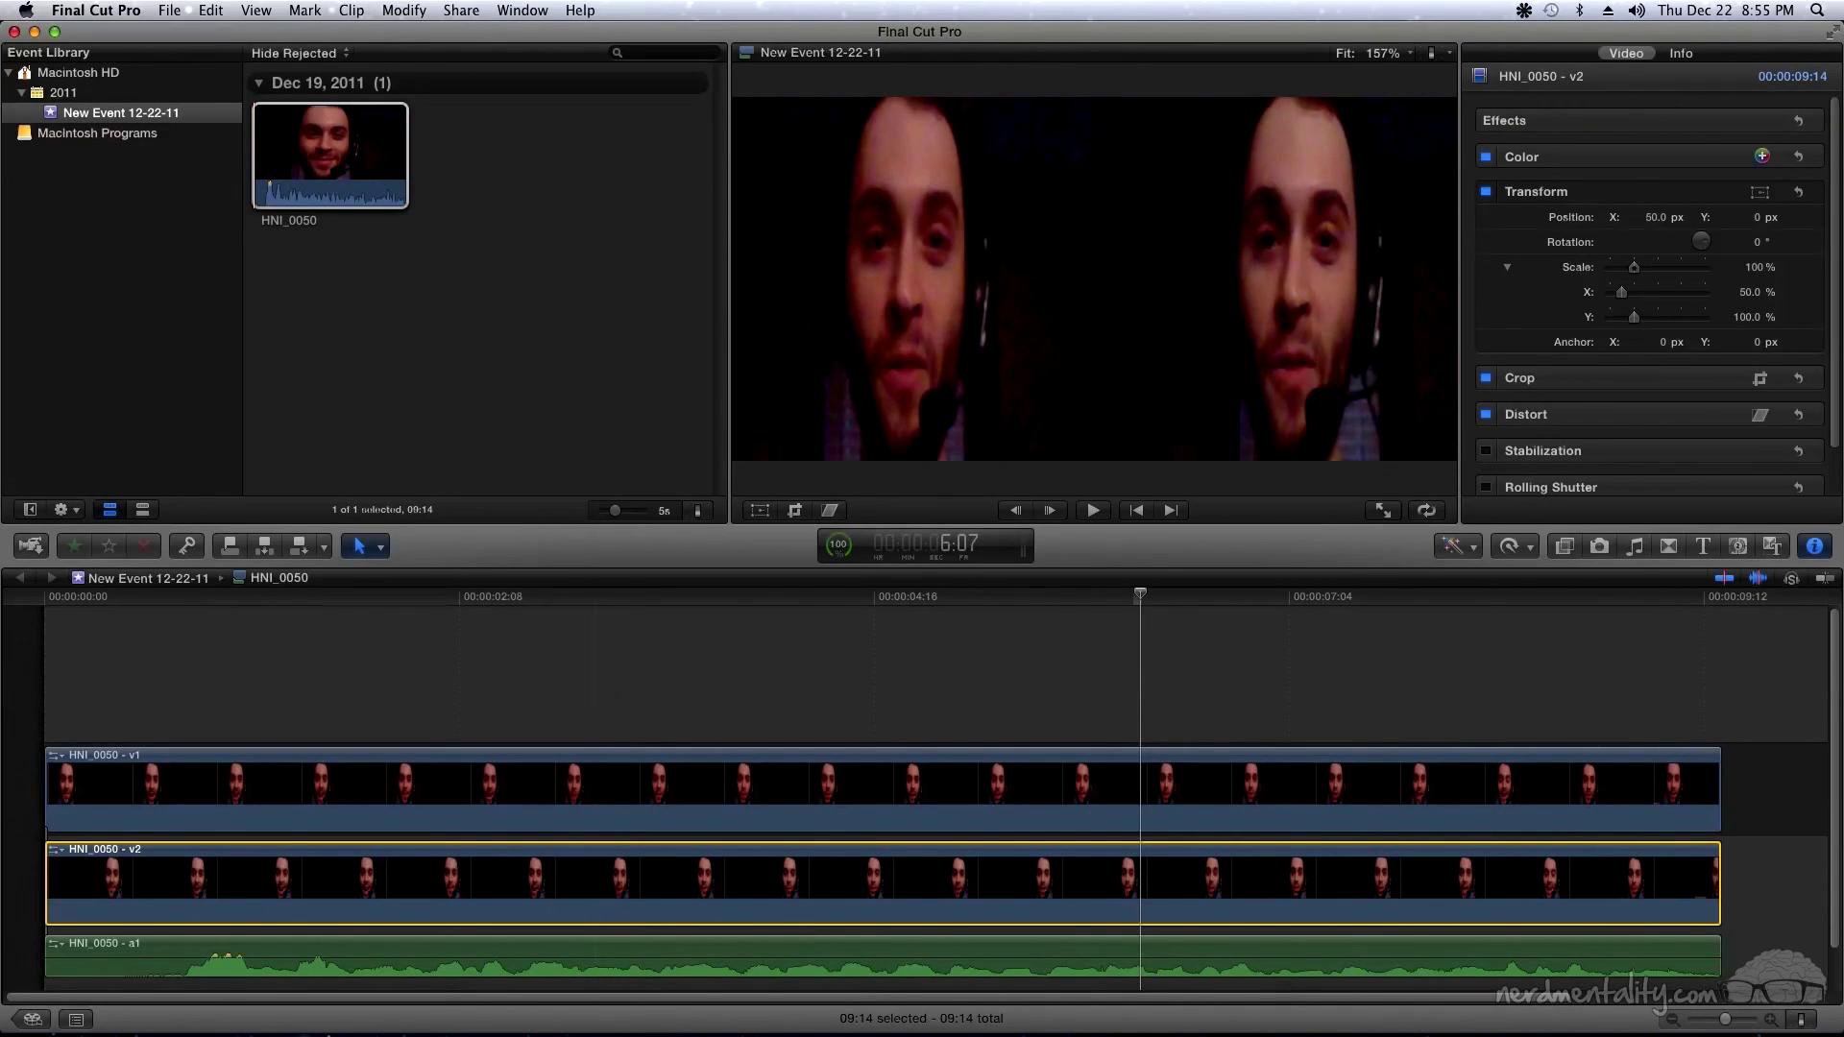
left_click(461, 10)
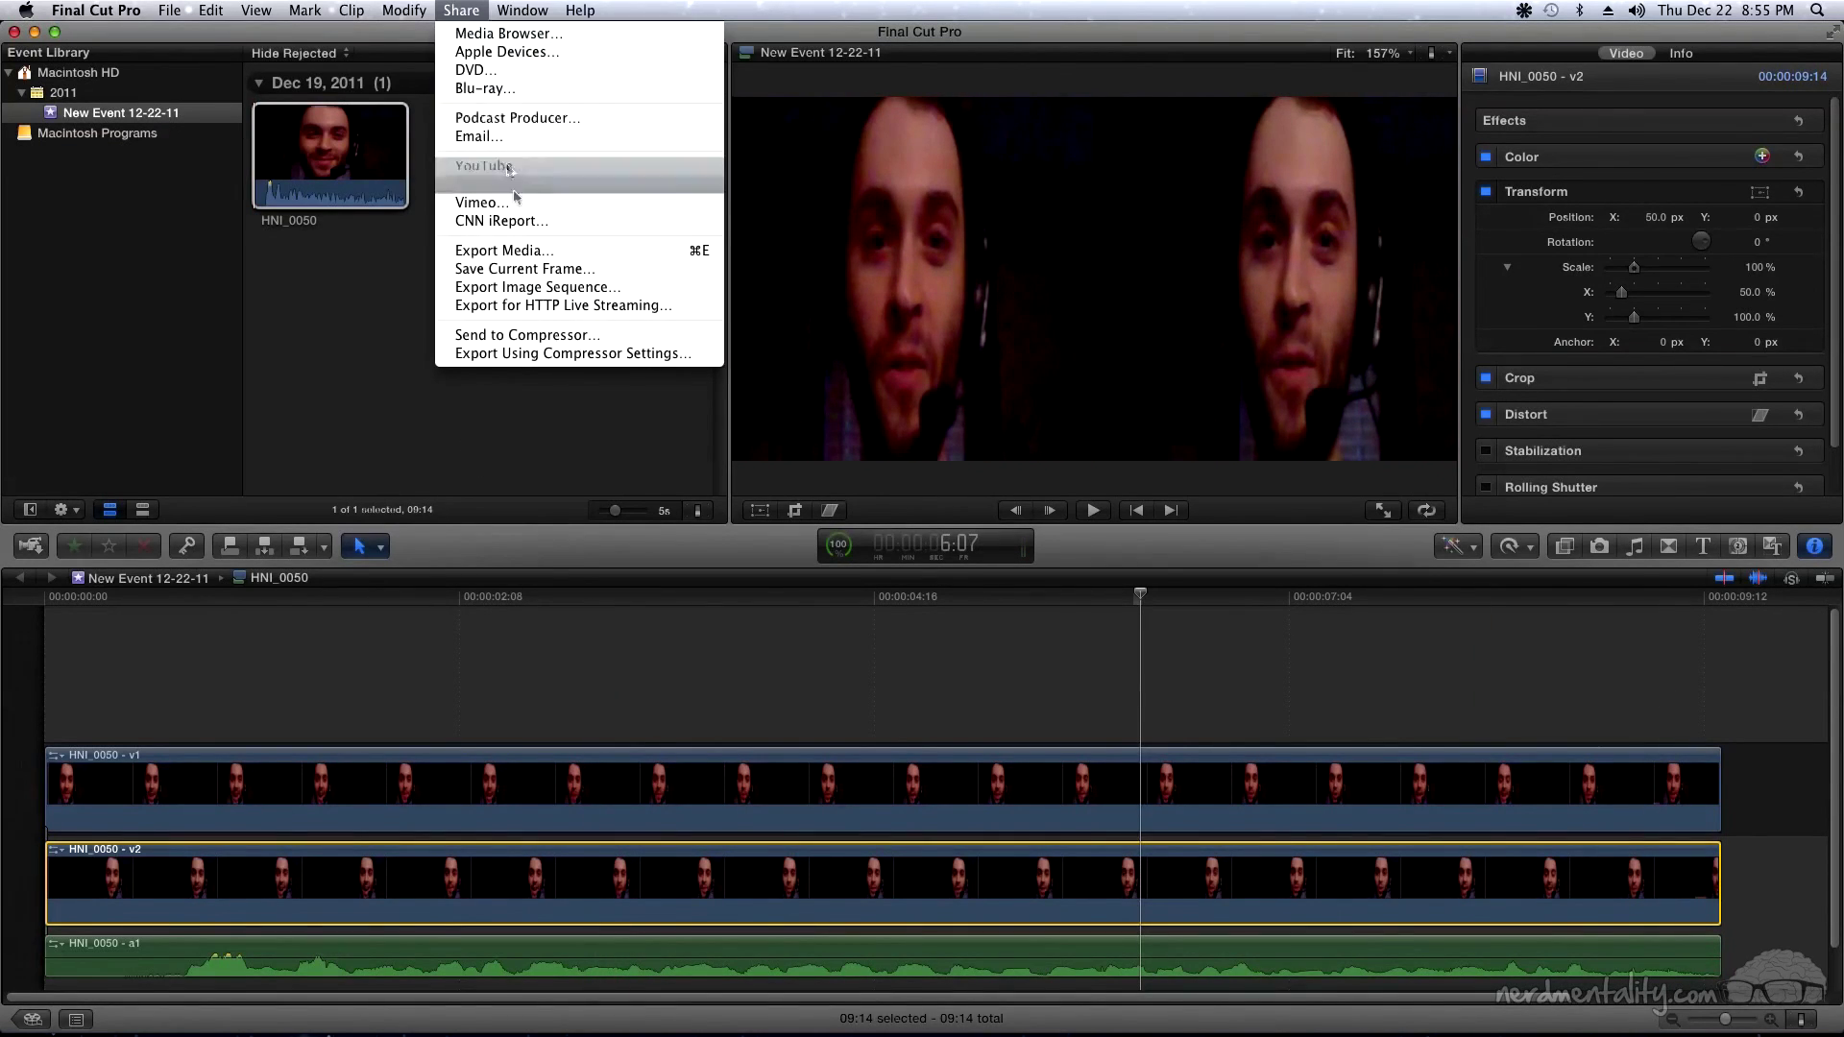
left_click(572, 255)
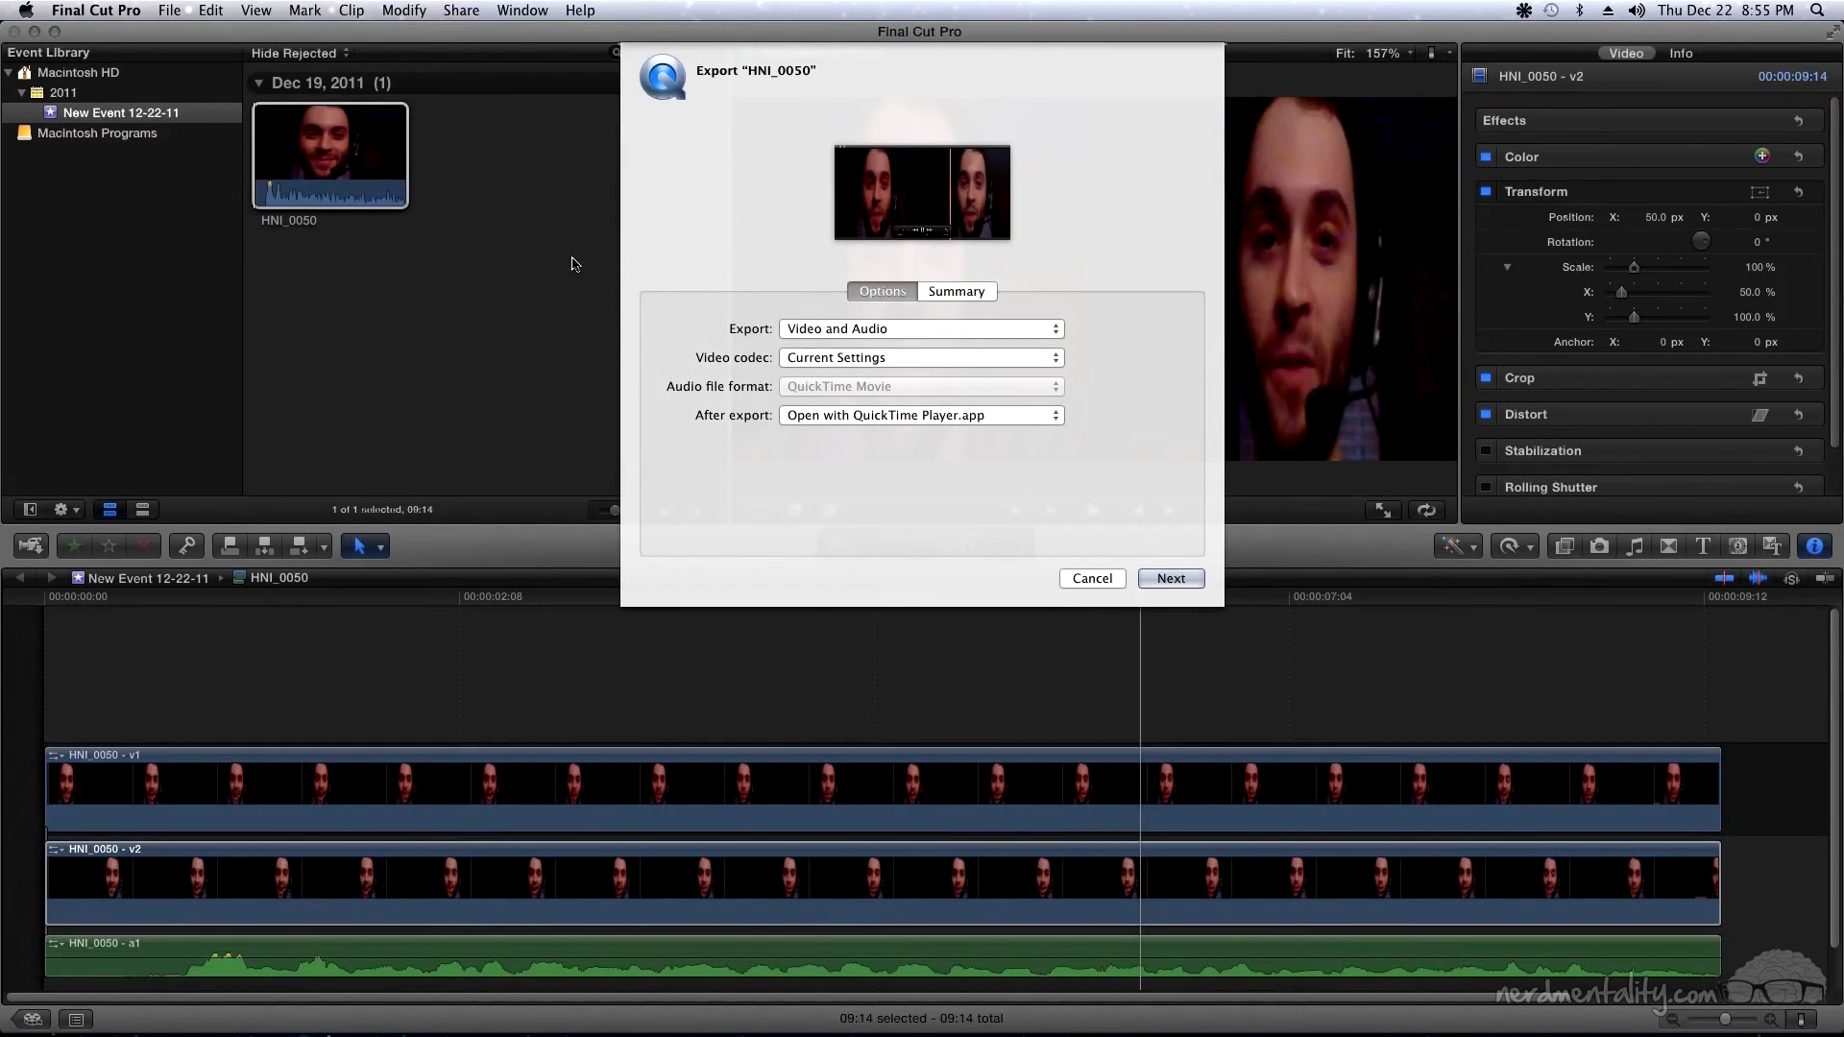
left_click(922, 357)
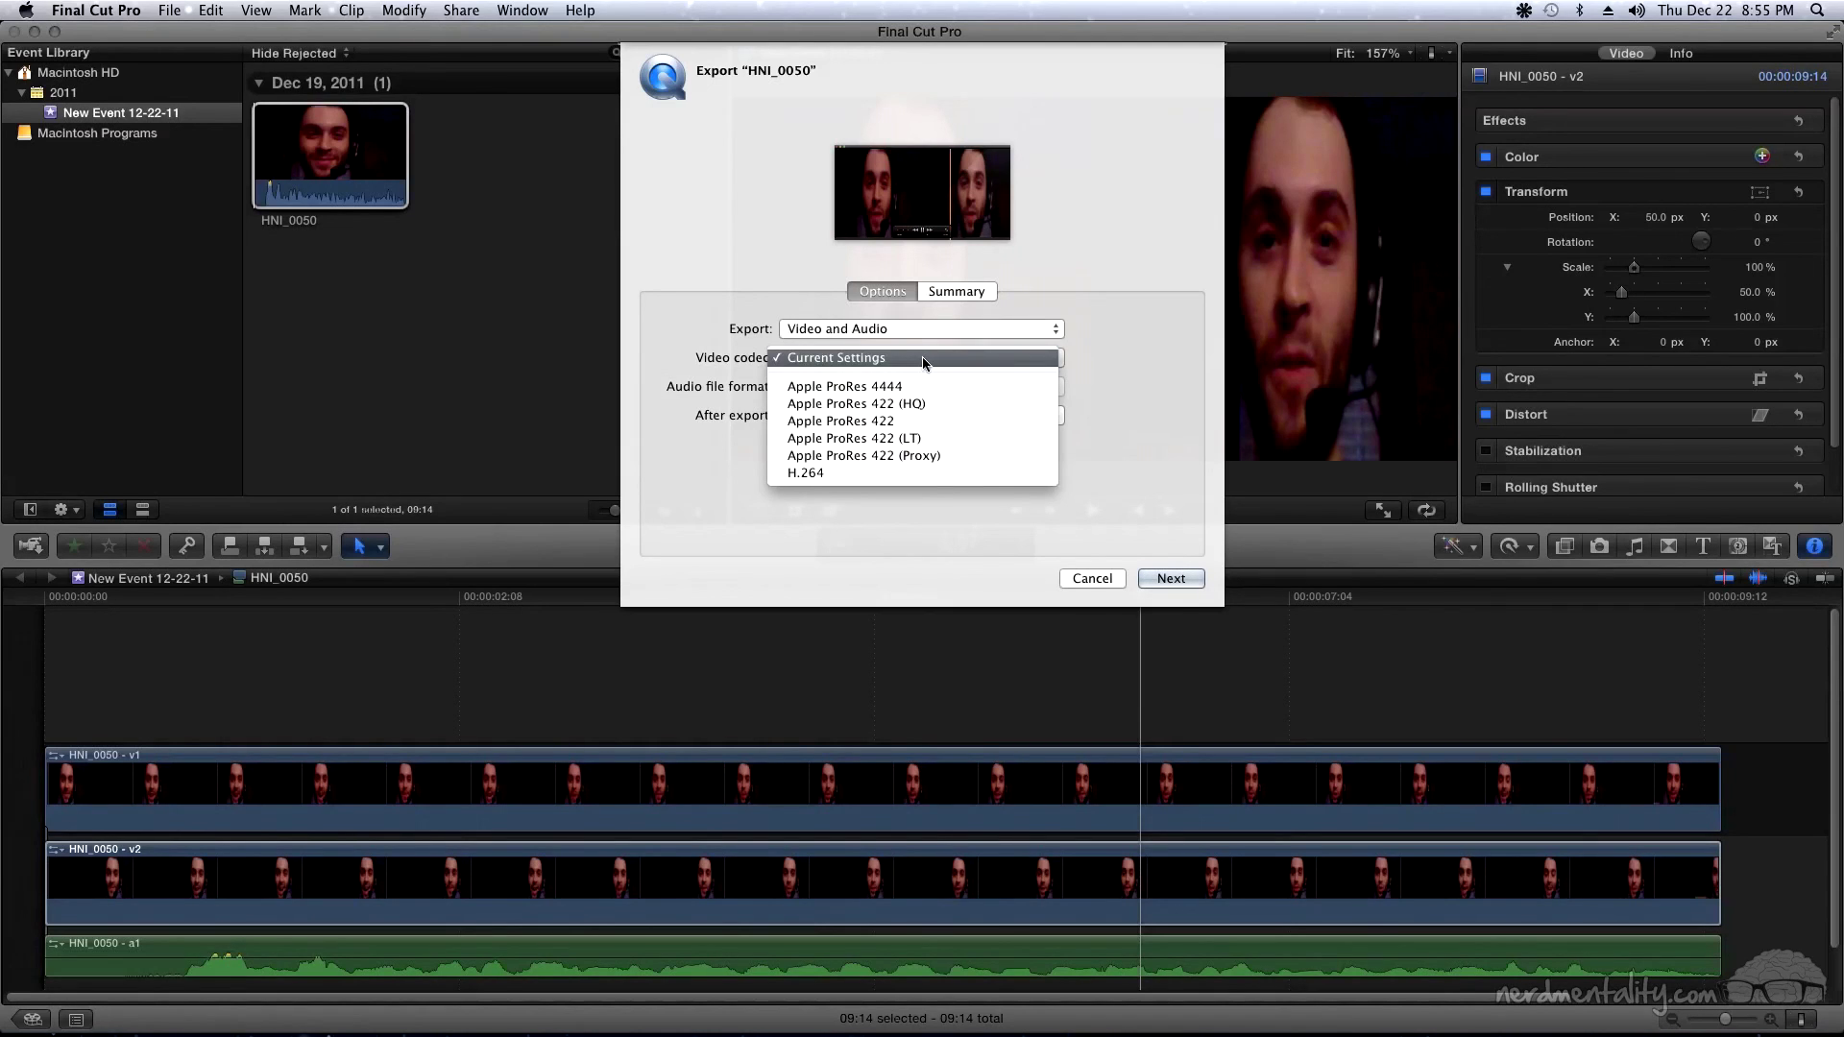
left_click(830, 476)
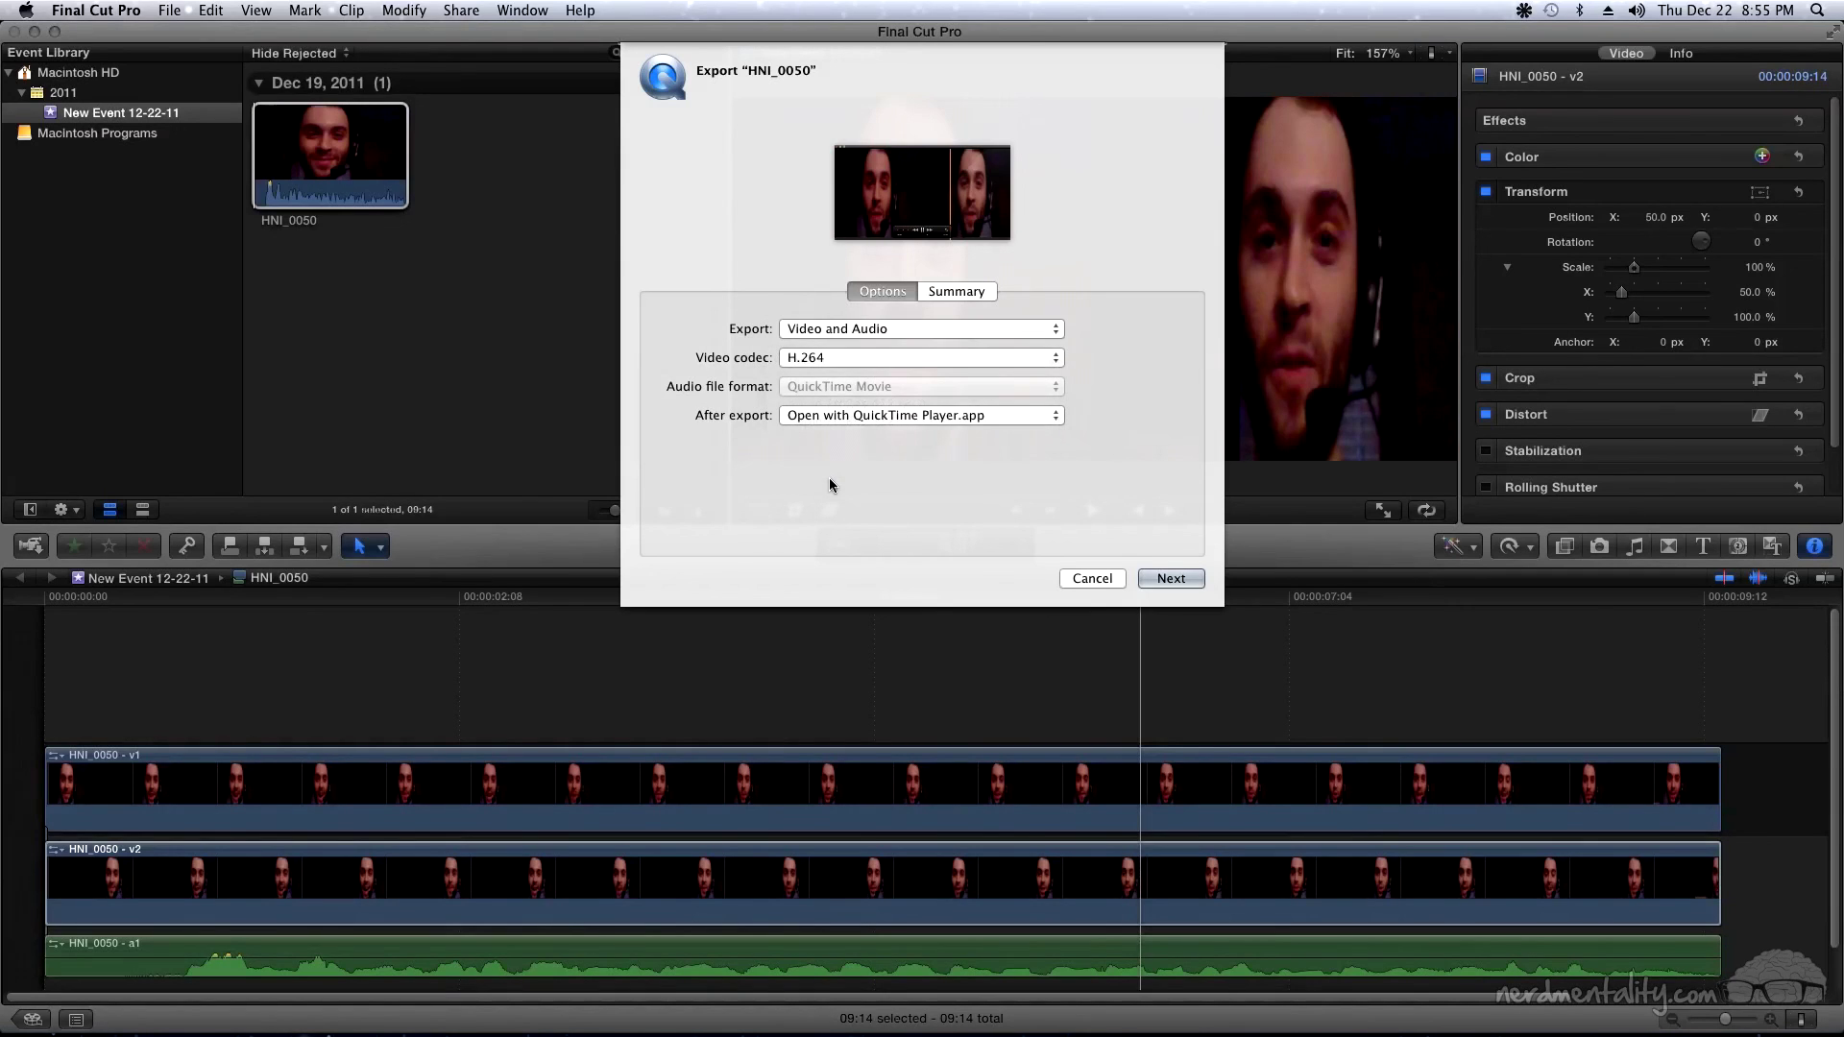
left_click(951, 417)
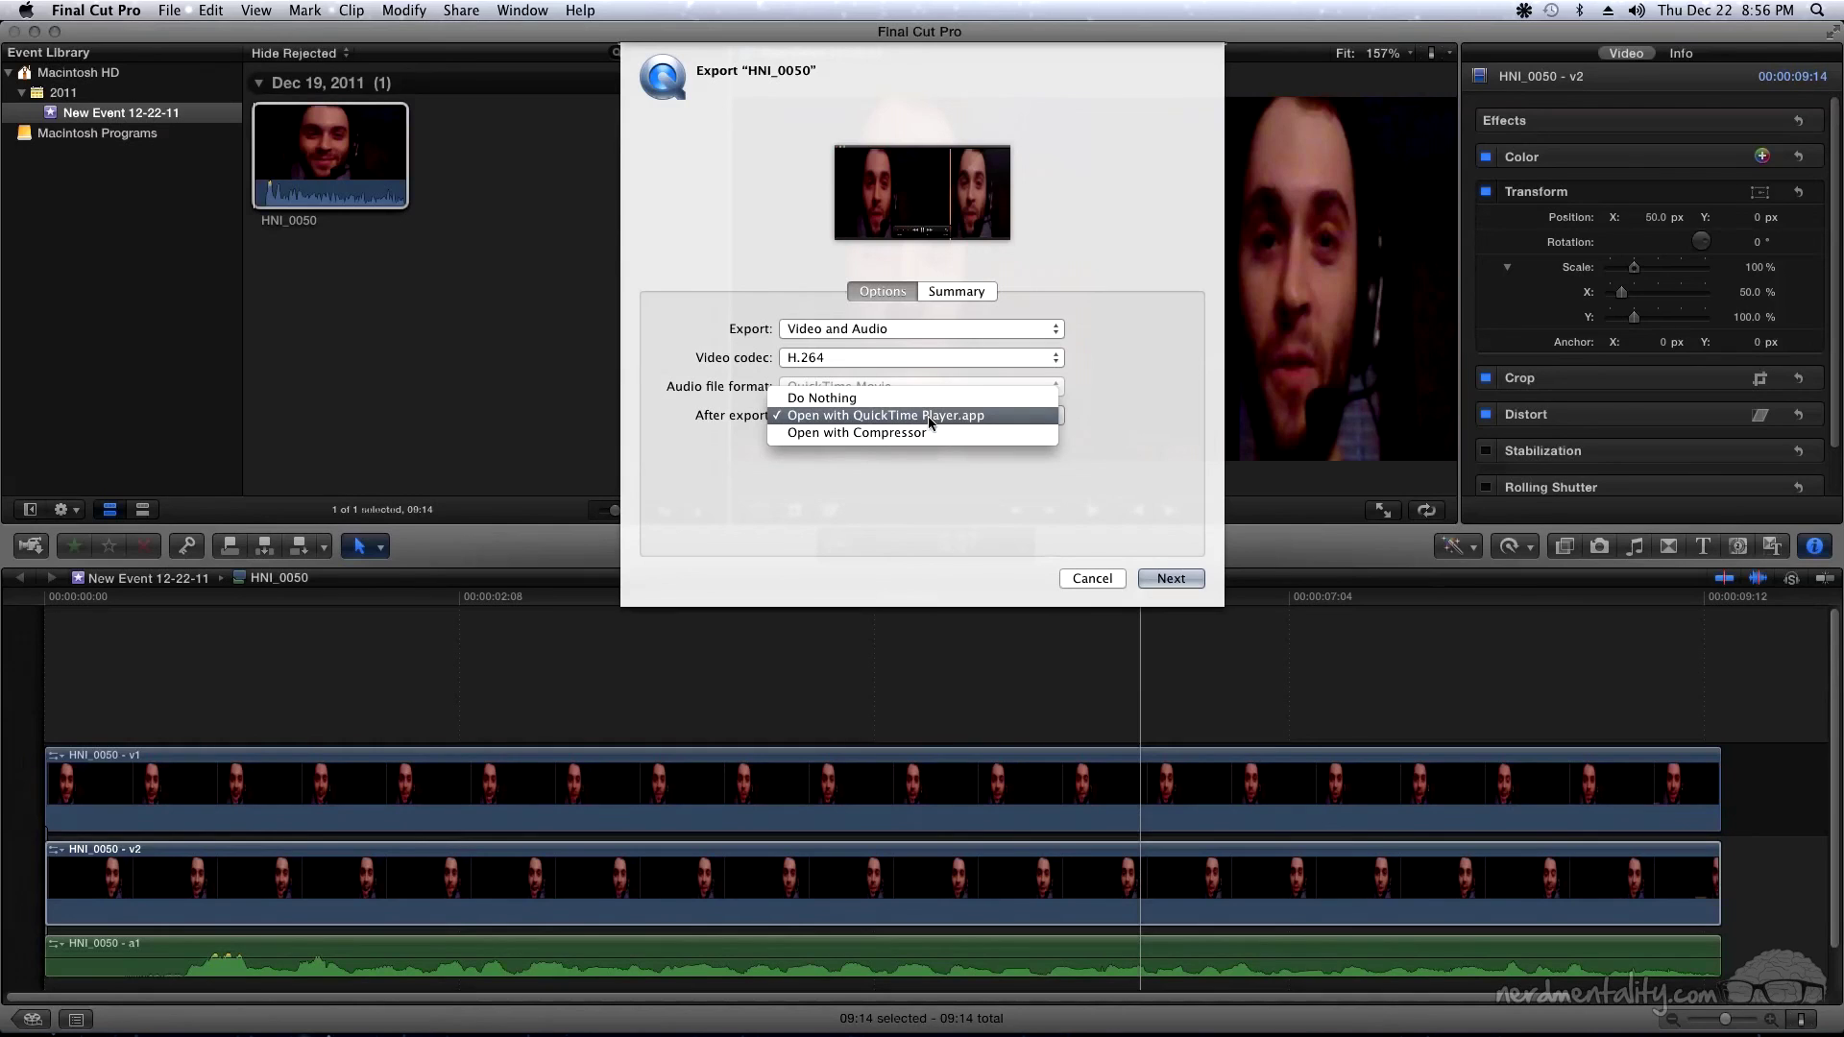
left_click(928, 416)
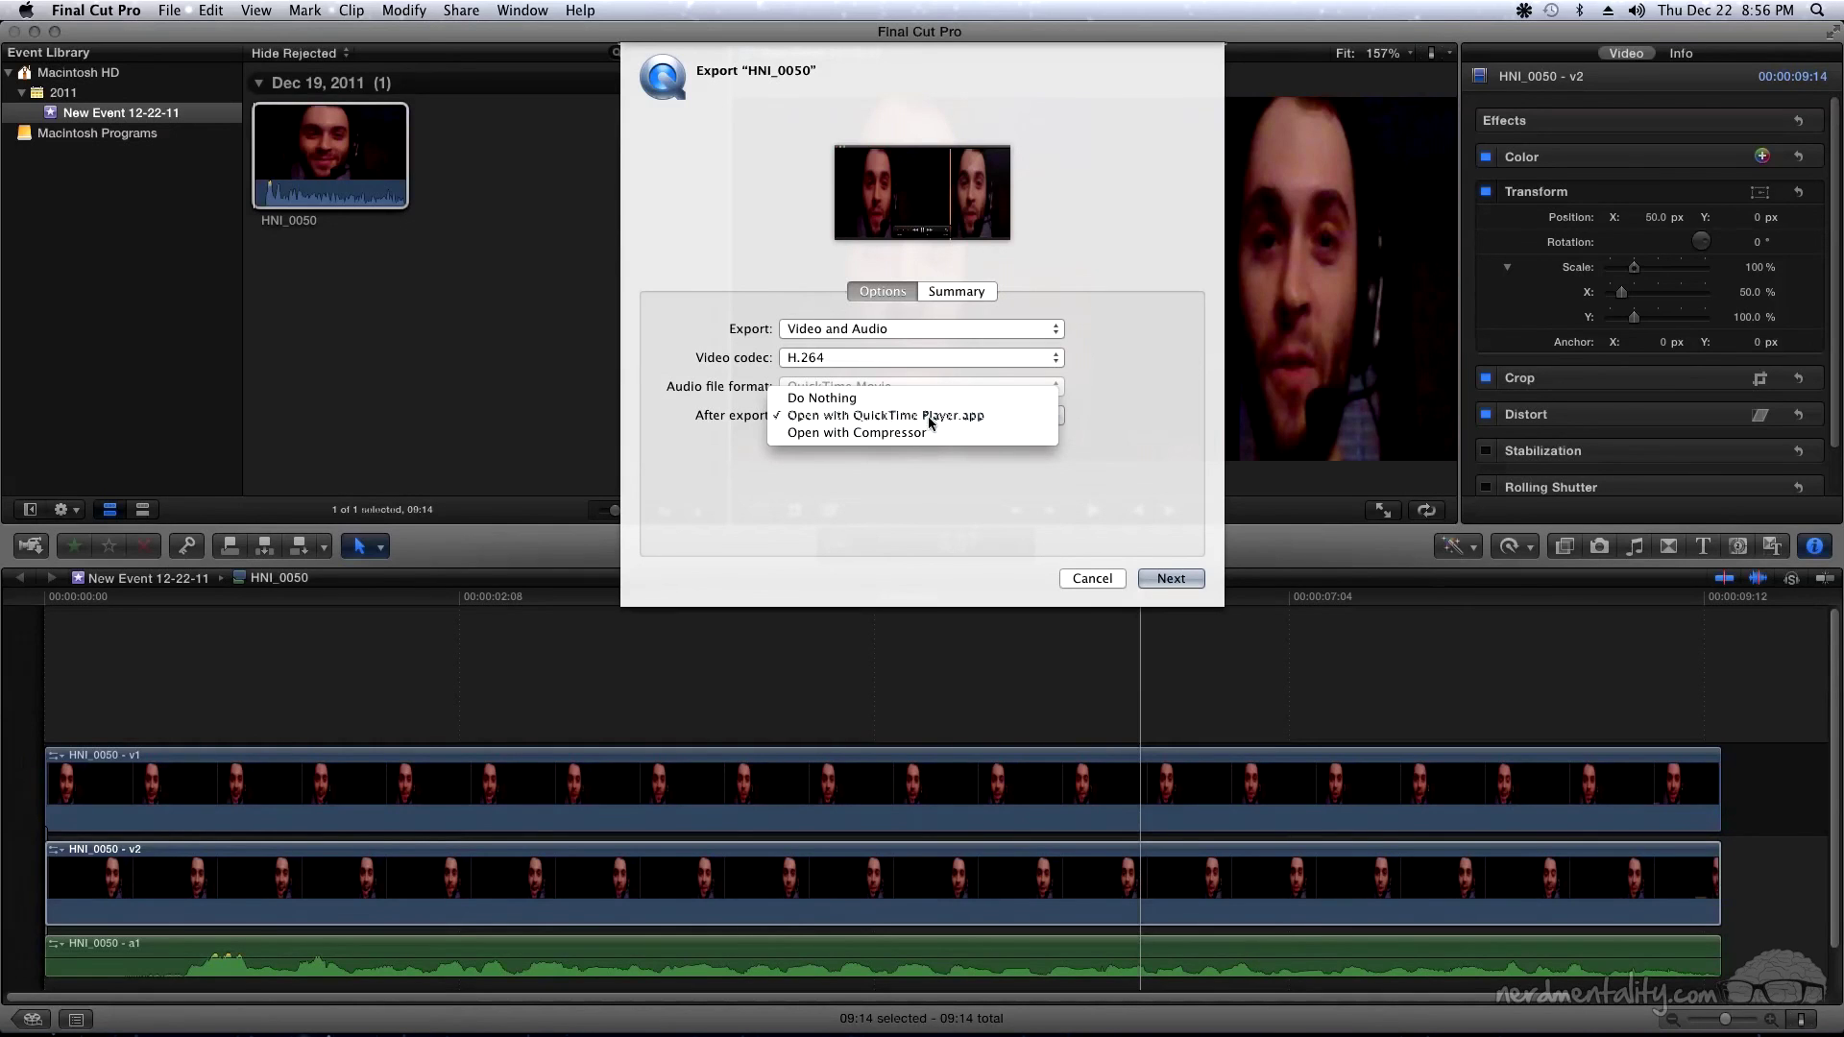
Save the exported movie to the Desktop under the name macintoshTutorial
left_click(1171, 579)
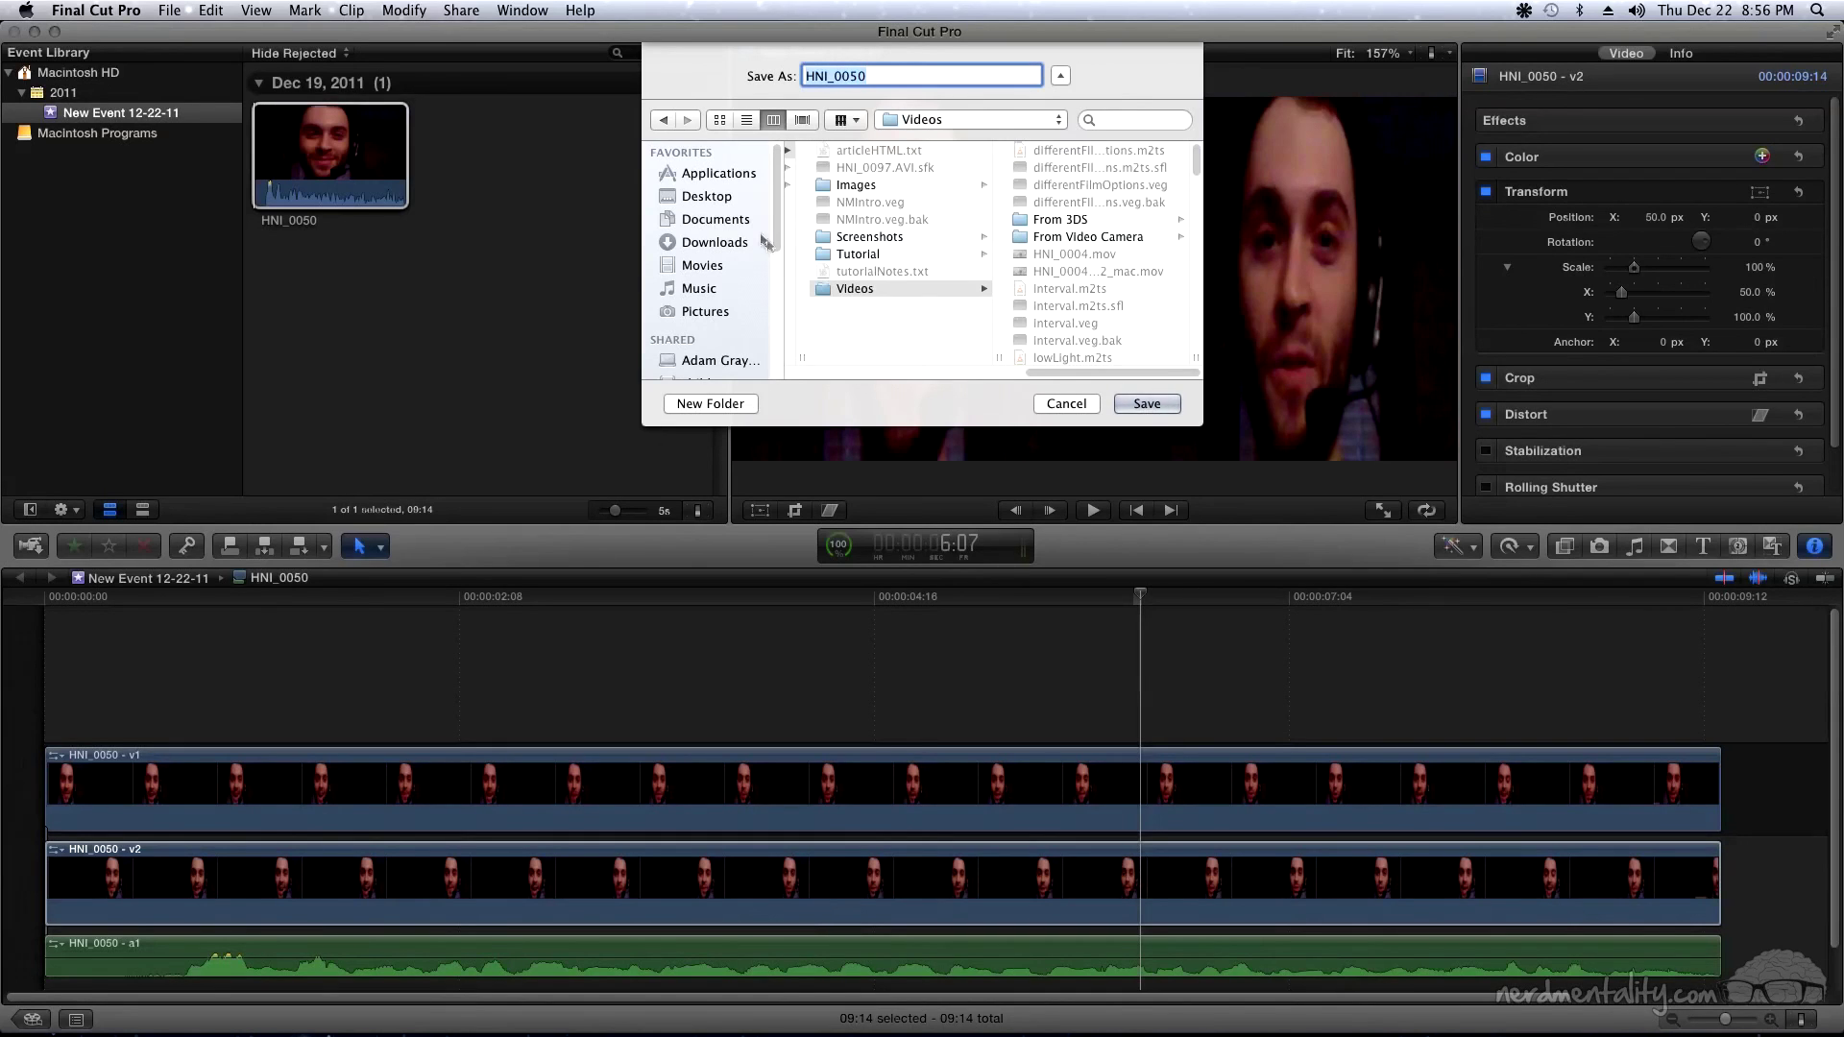
left_click(725, 198)
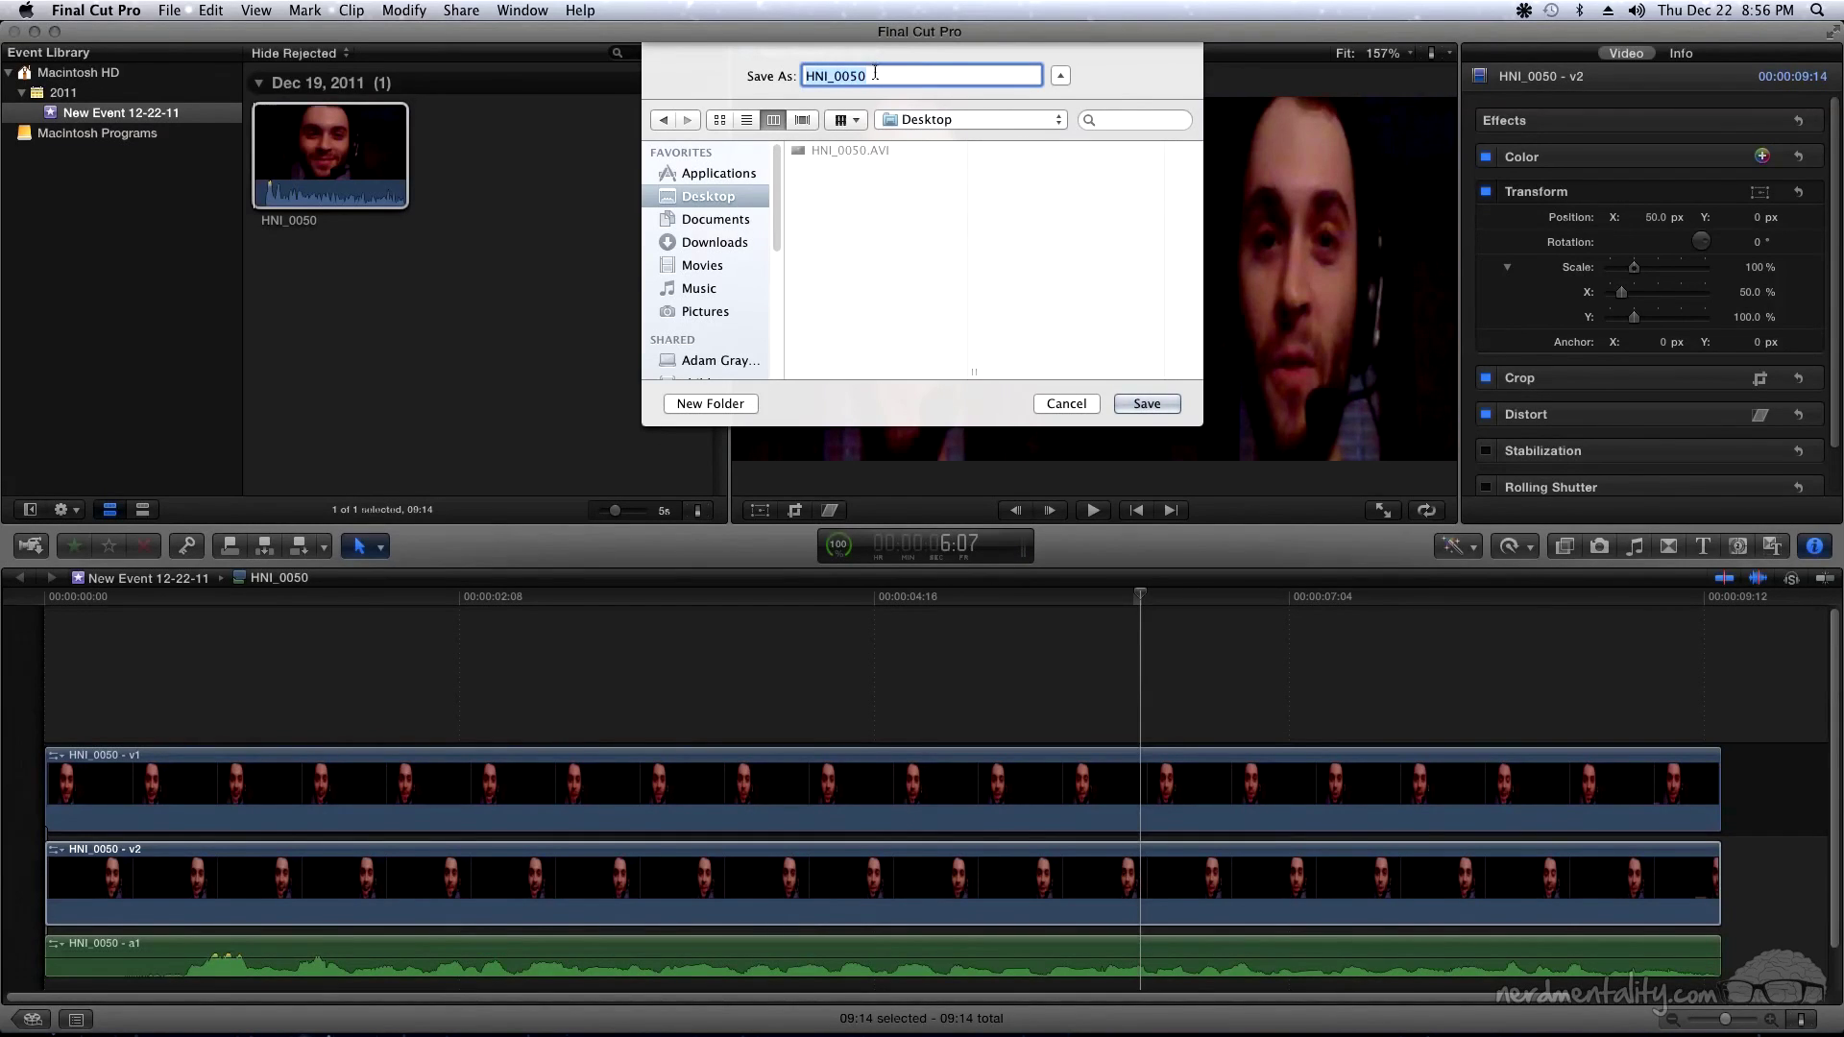
type("macintoshTutria")
key("BackSpace")
key("BackSpace")
key("BackSpace")
type("orial")
left_click(1138, 408)
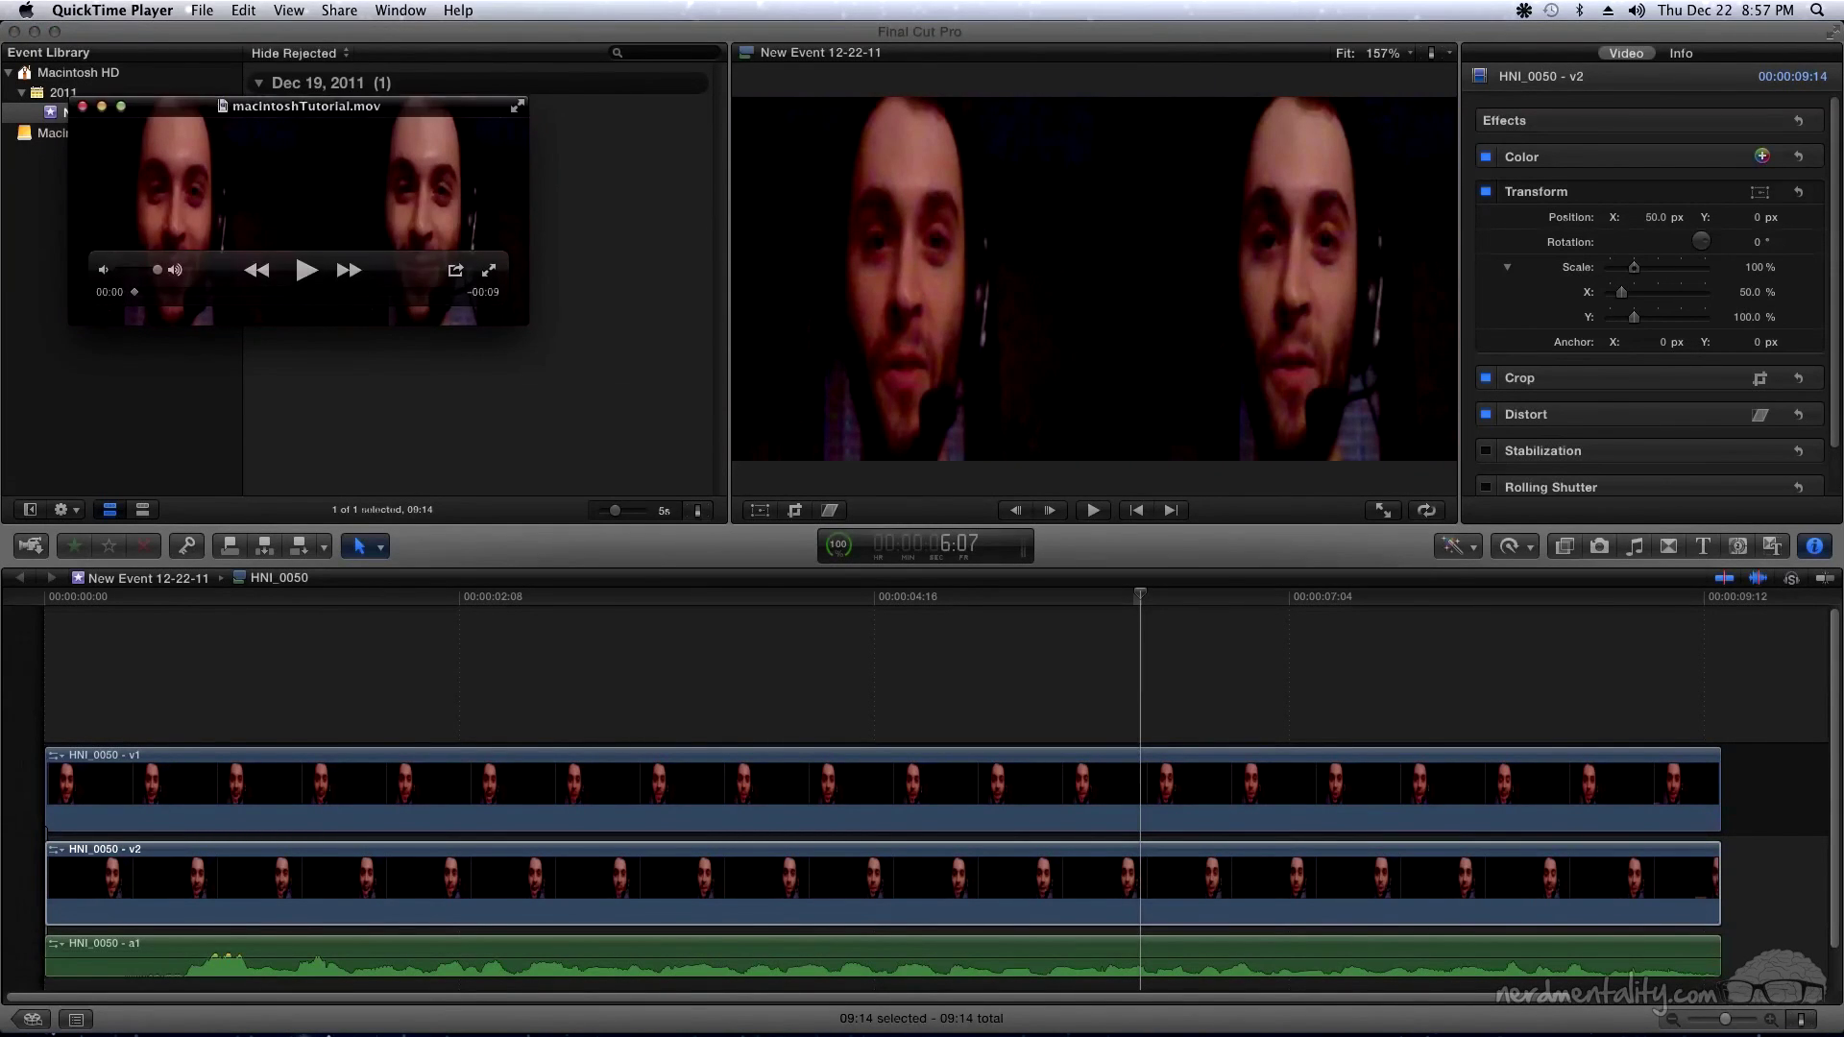
Play the exported macintoshTutorial.mov in QuickTime Player to check it, and close the movie
key("space")
mouse_move(493, 260)
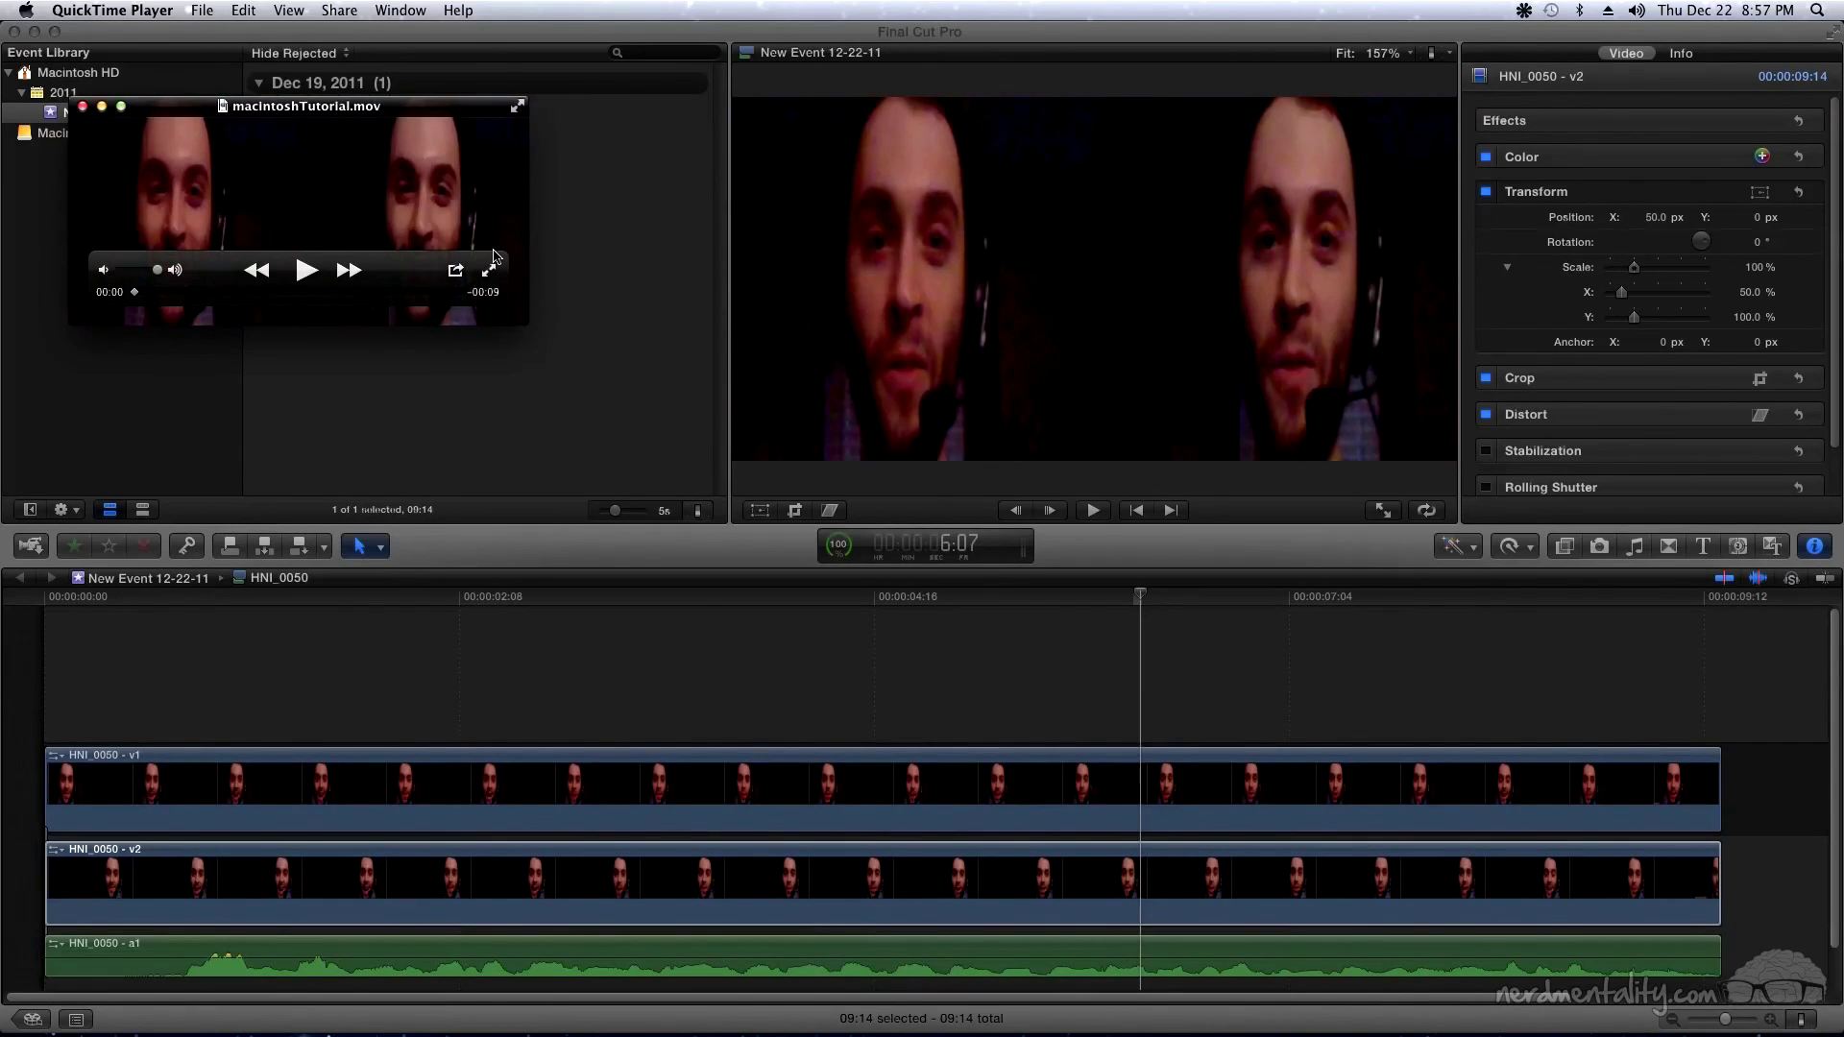
left_click(320, 273)
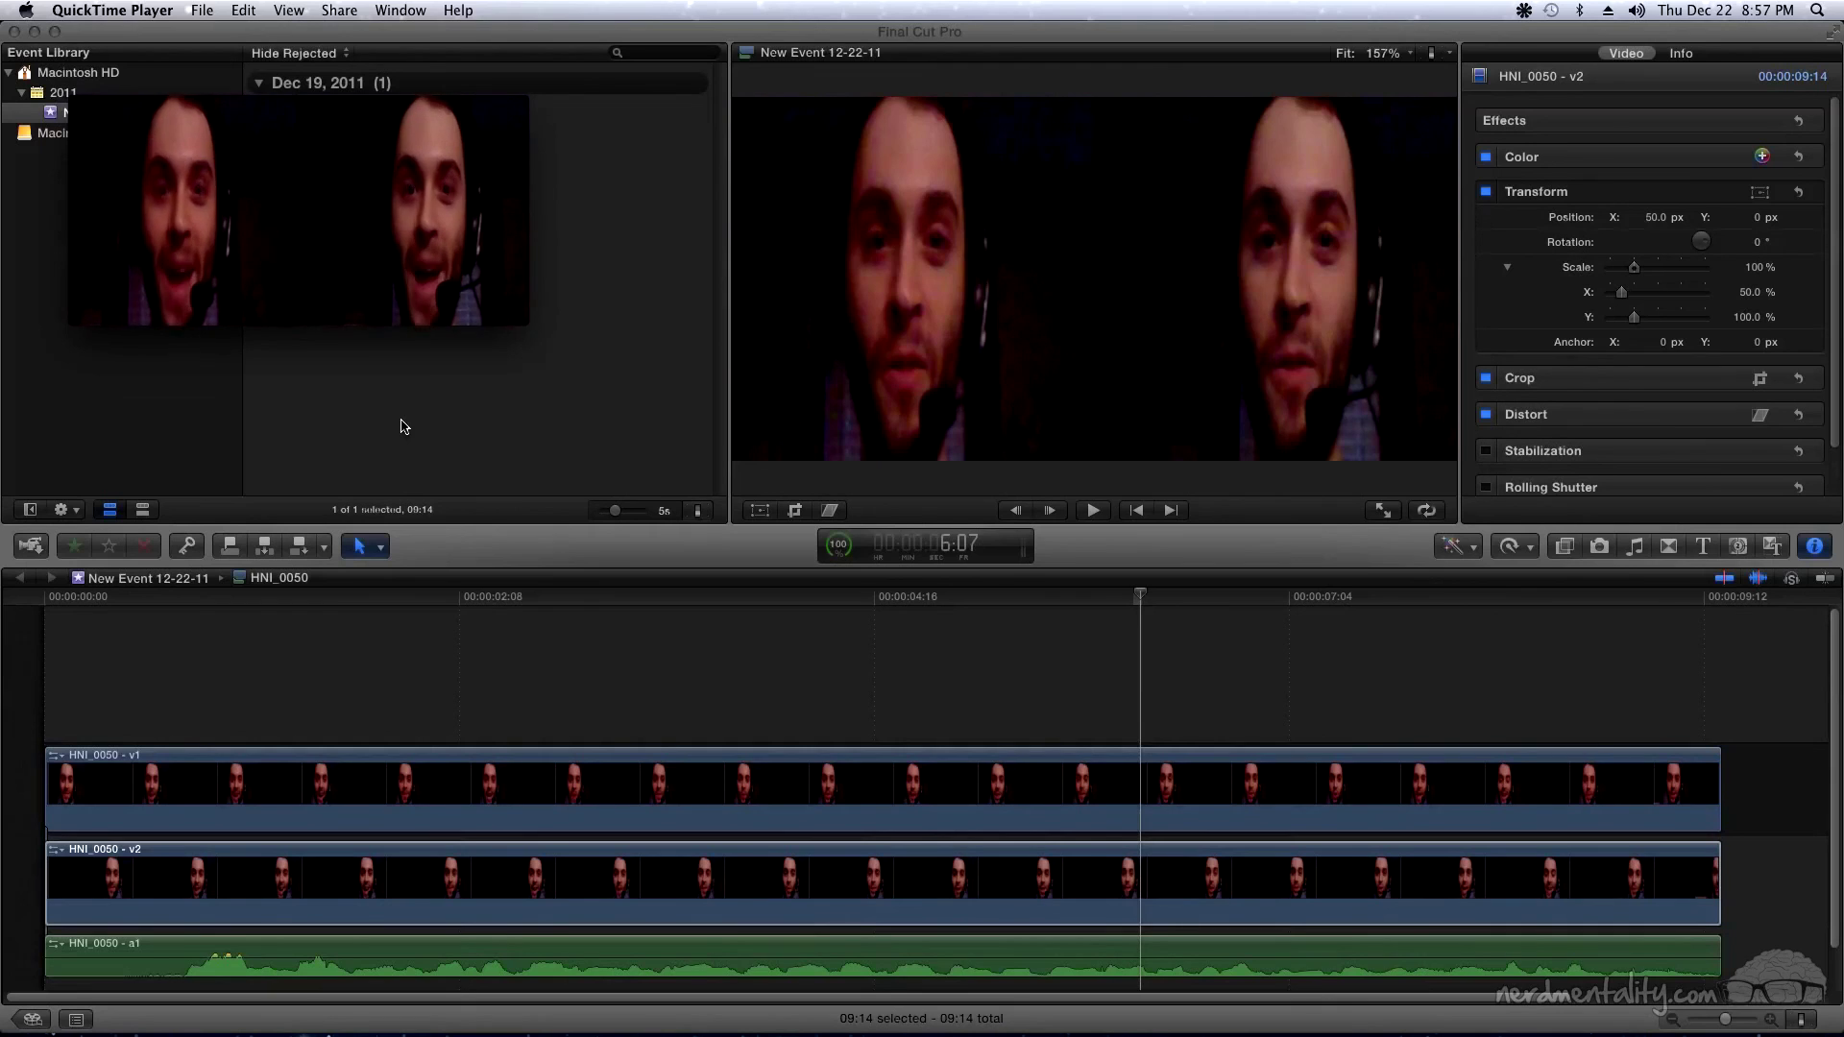
mouse_move(110, 104)
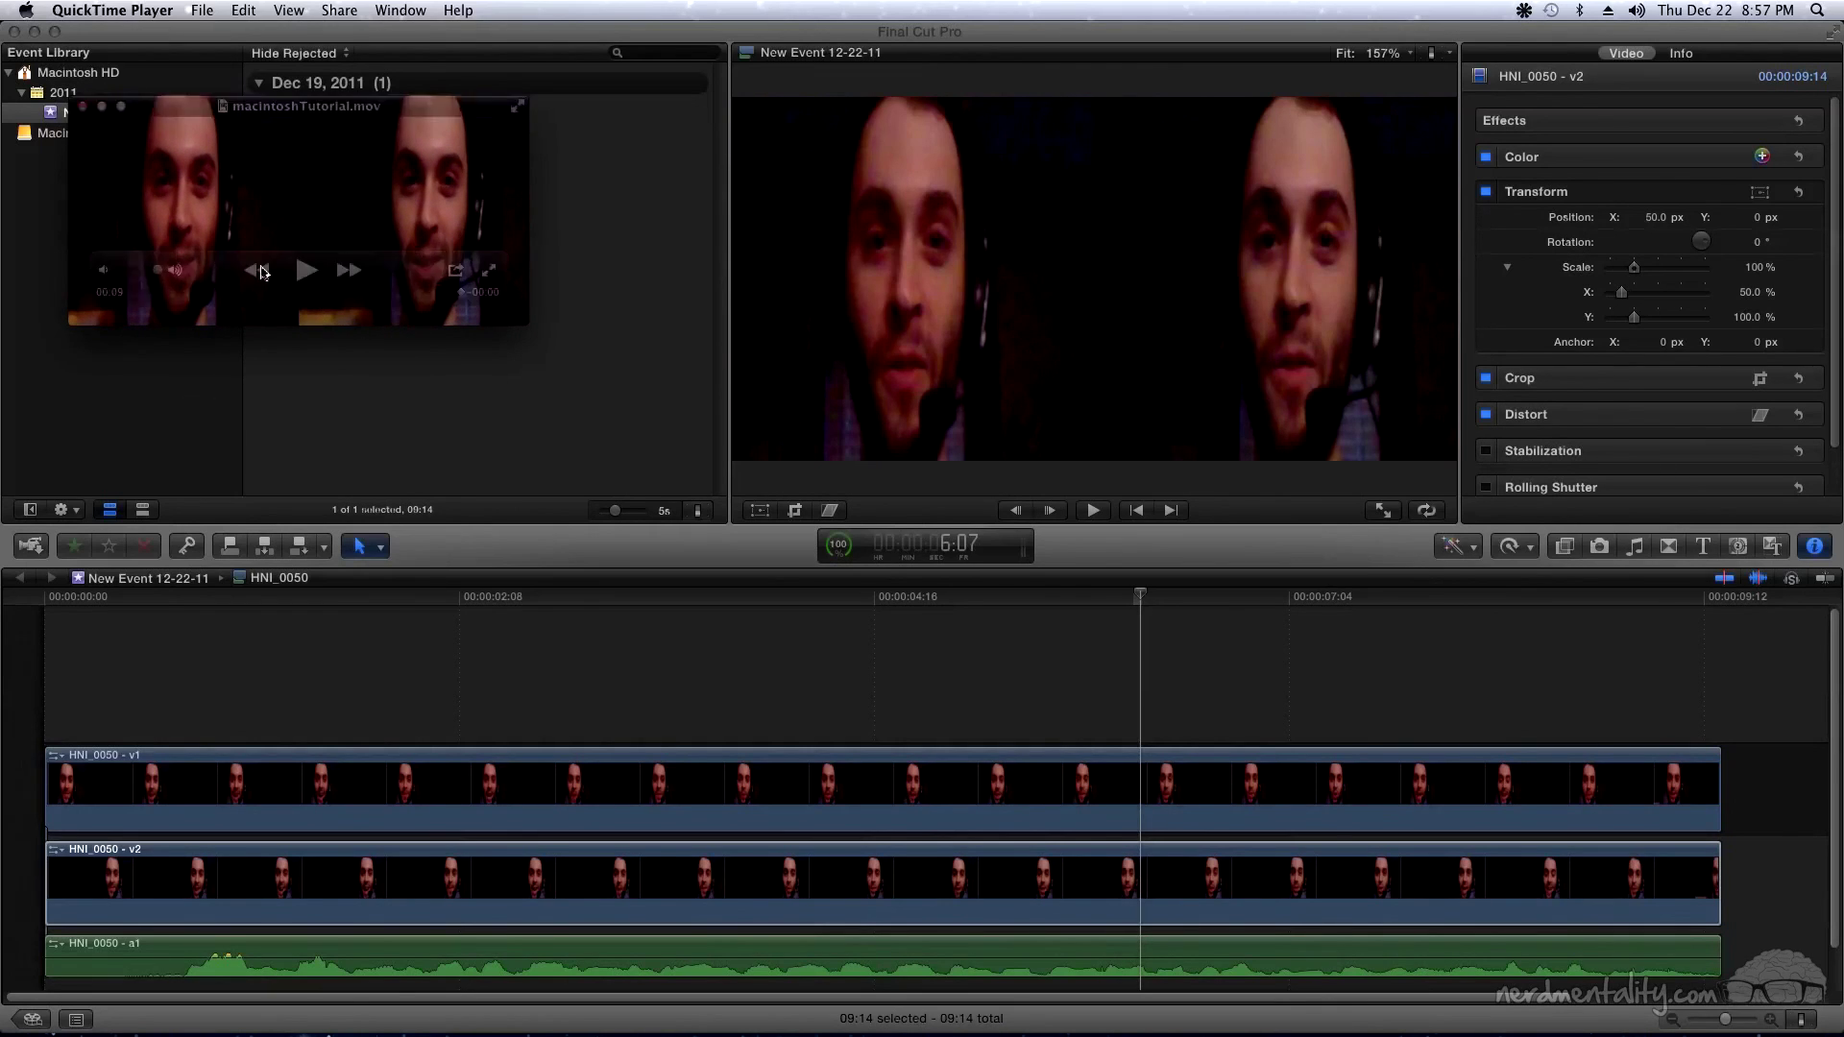
left_click(83, 108)
Switch to Safari, open youtube.com in a new tab and go to the video upload page
left_click(739, 1023)
key("super+t")
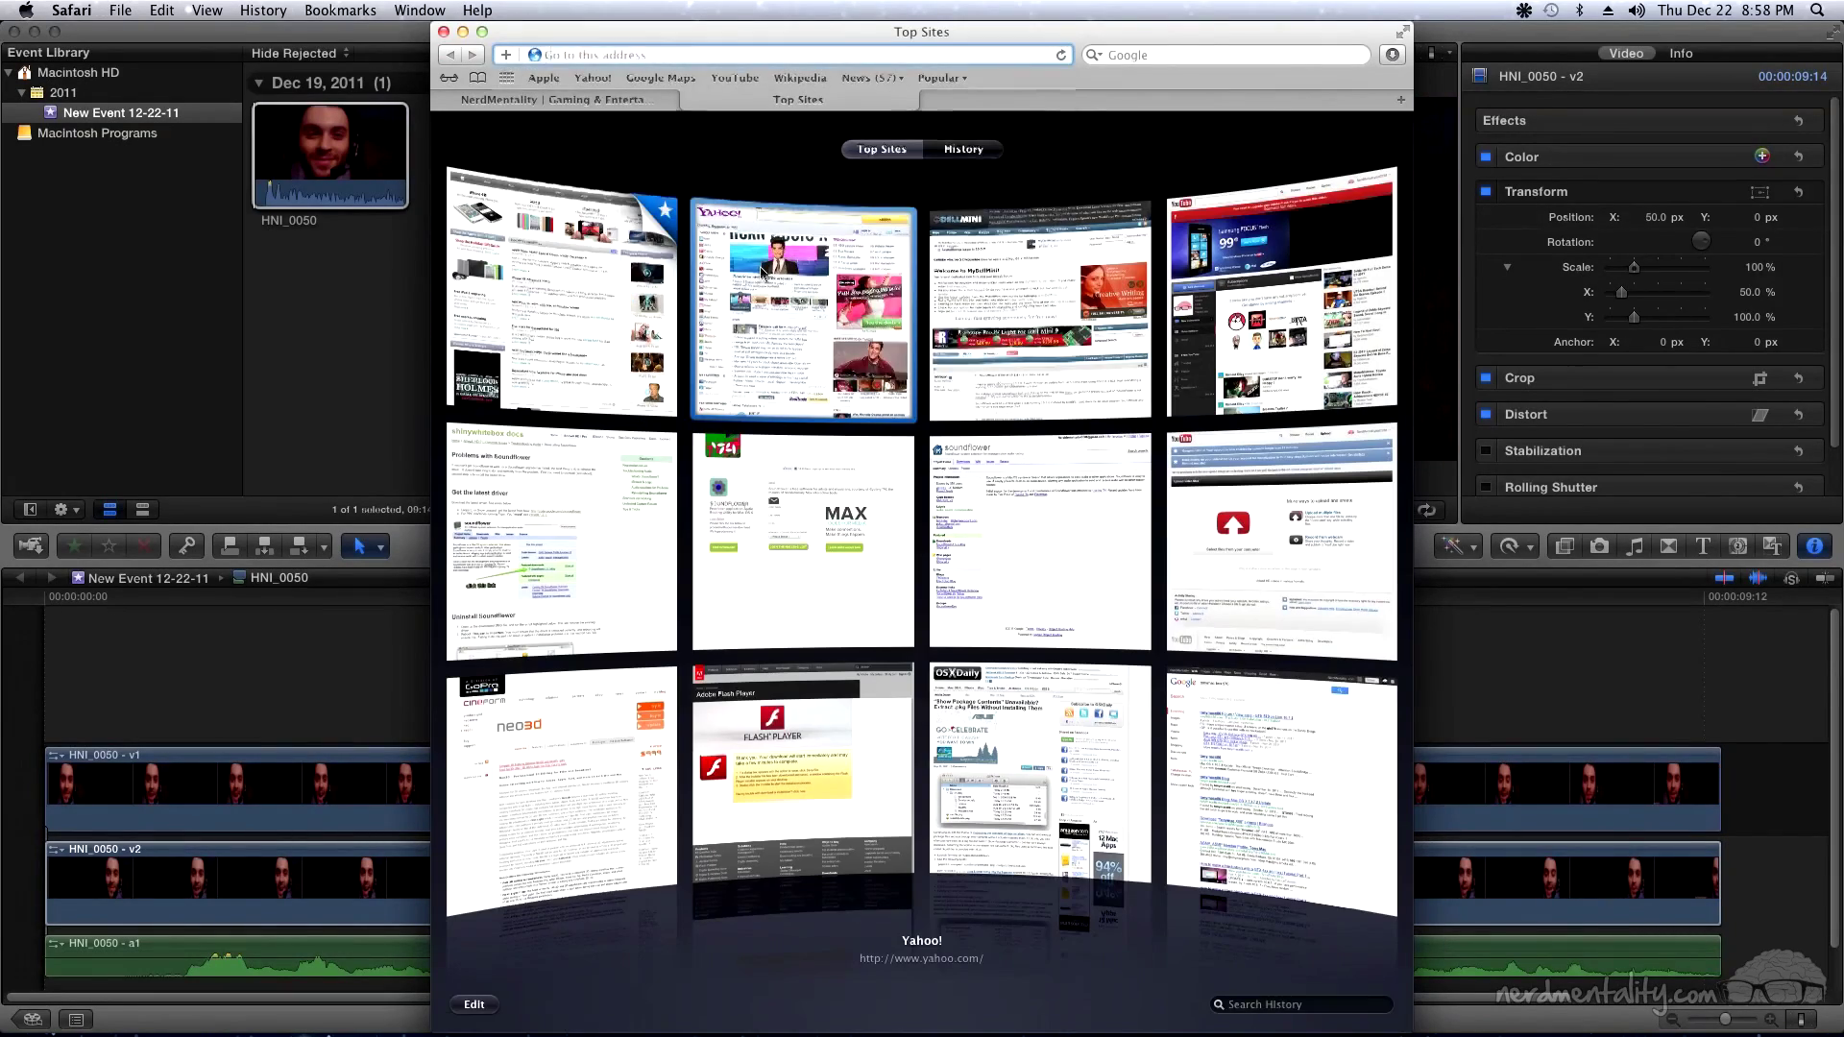
type("youtube.com/")
key("Return")
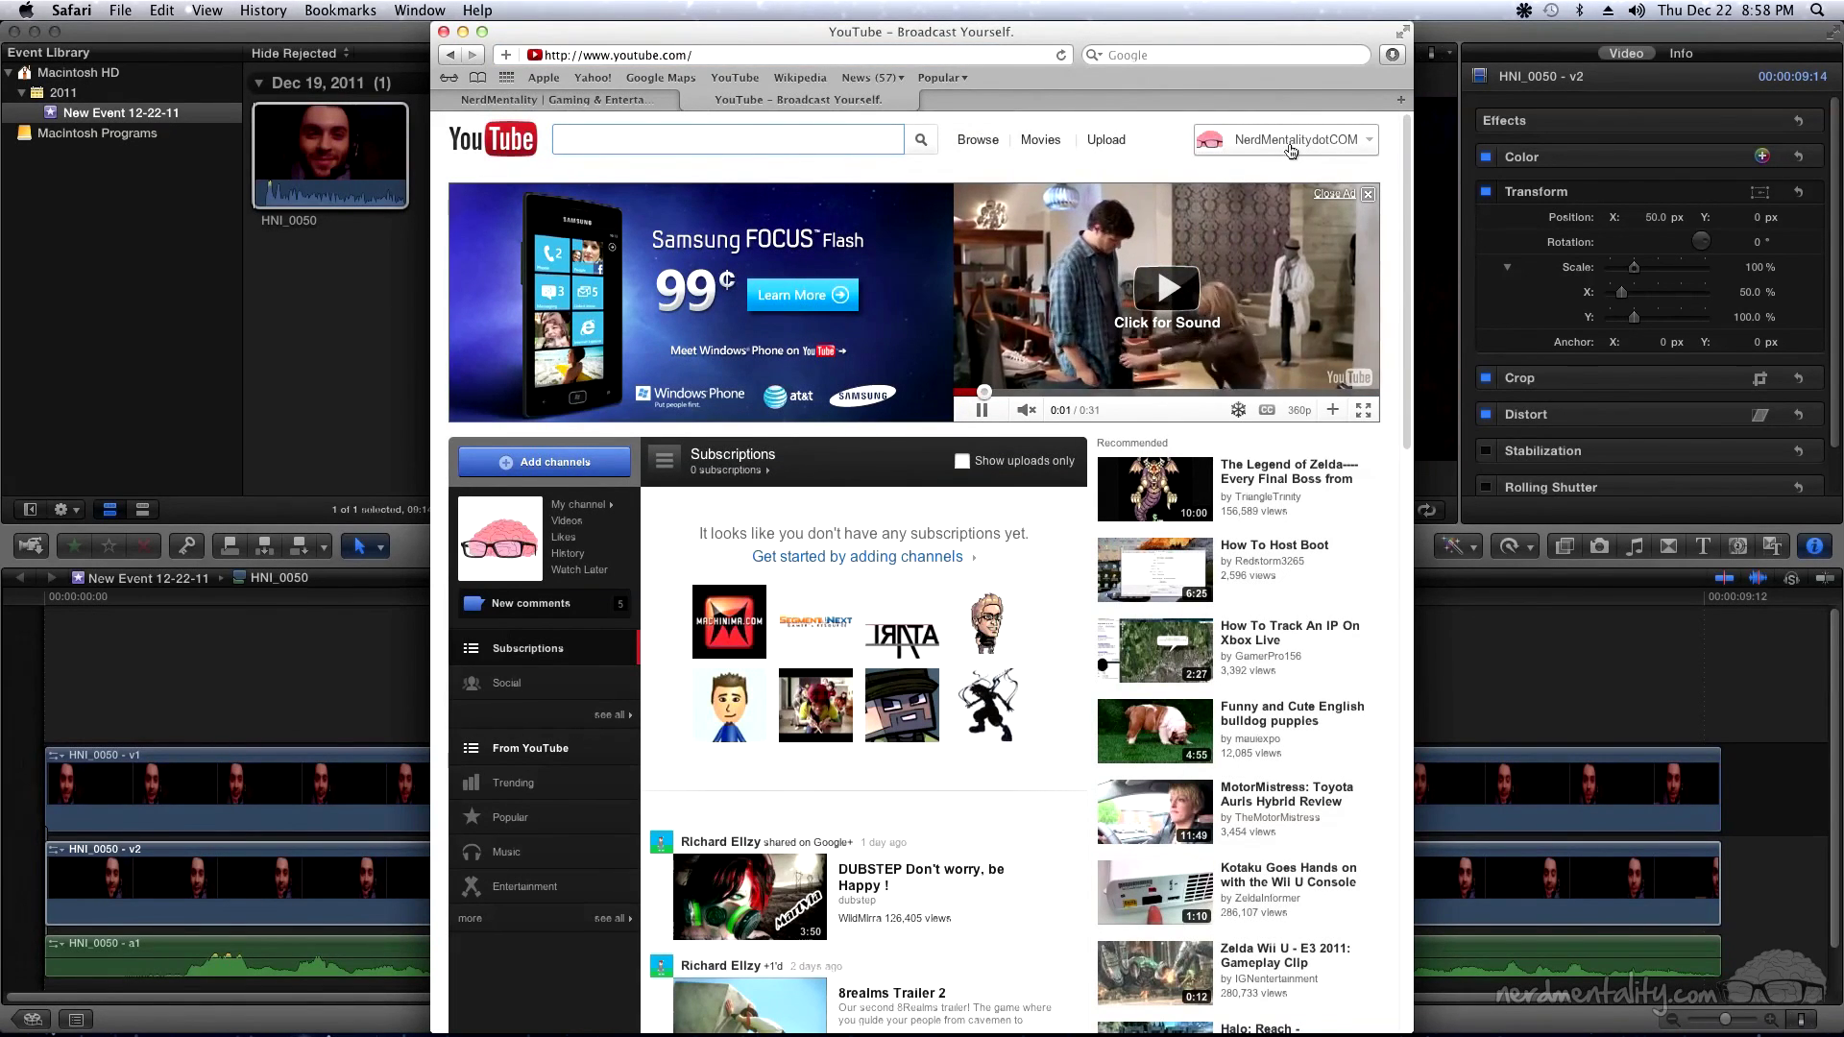
left_click(1099, 142)
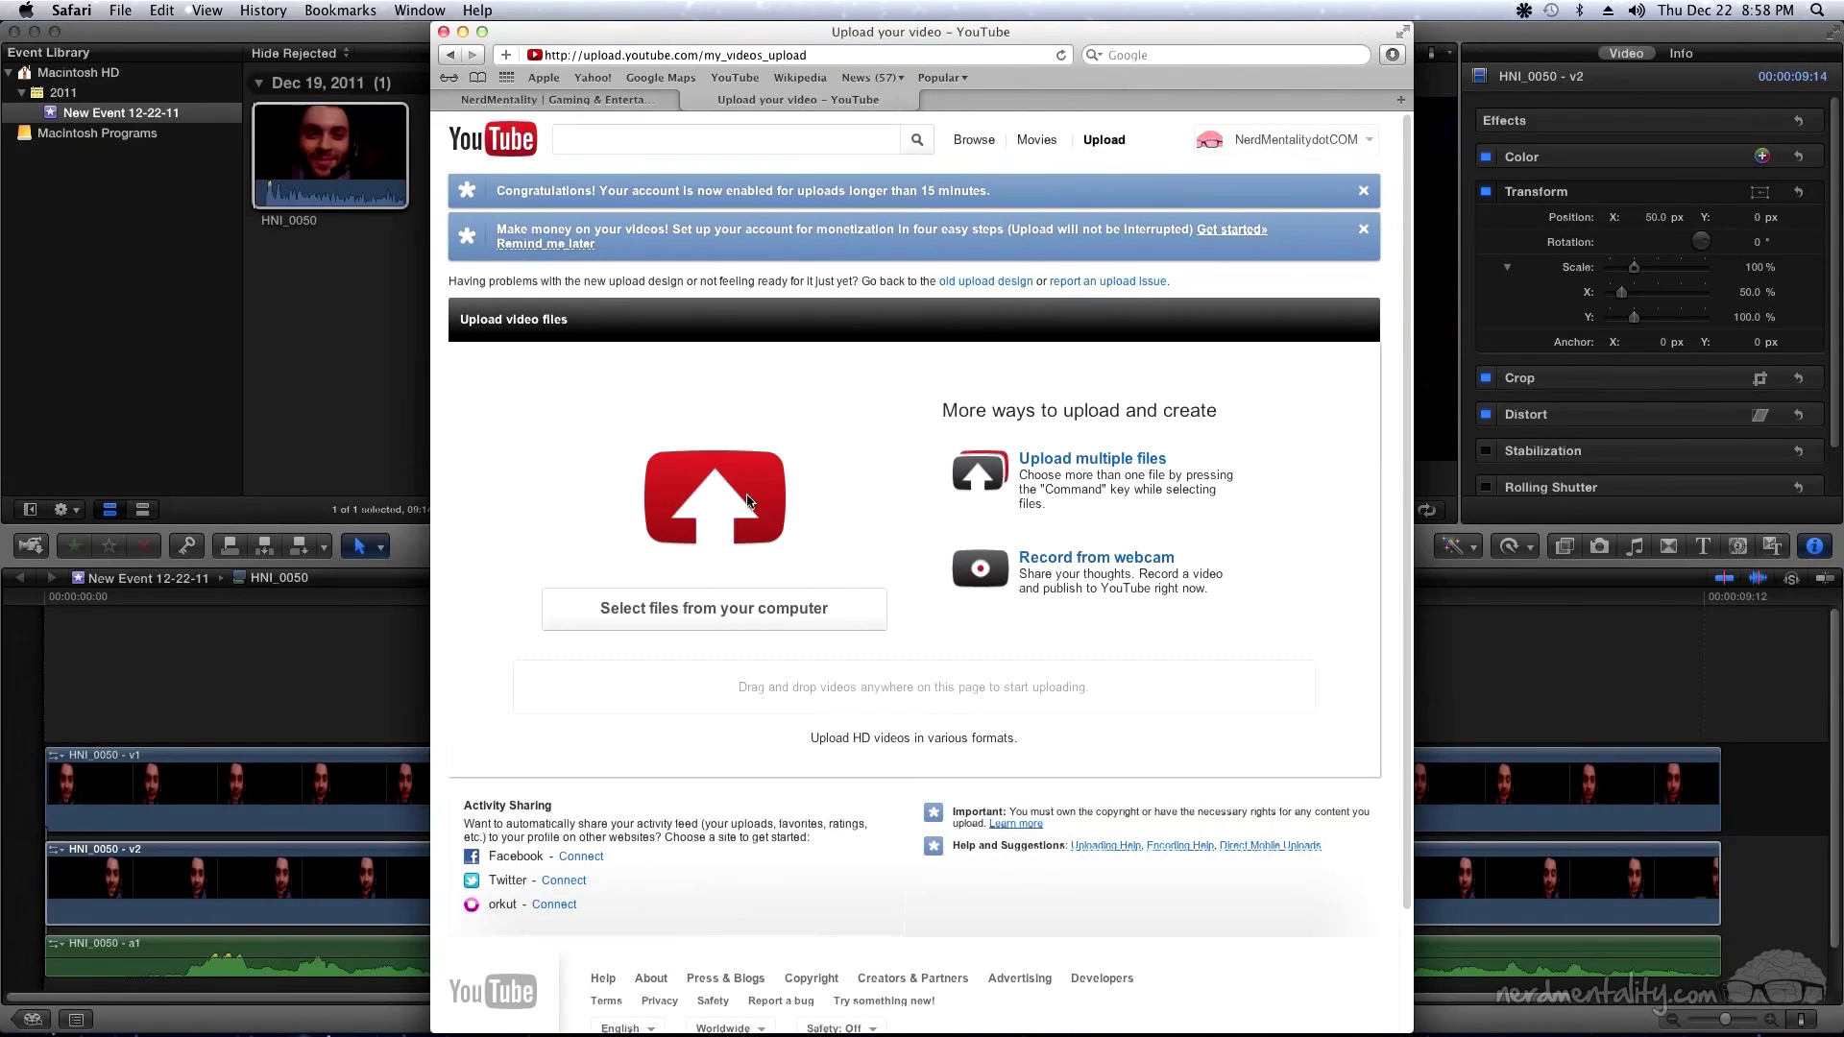
Upload macintoshTutorial.mov from the Desktop to YouTube
left_click(747, 501)
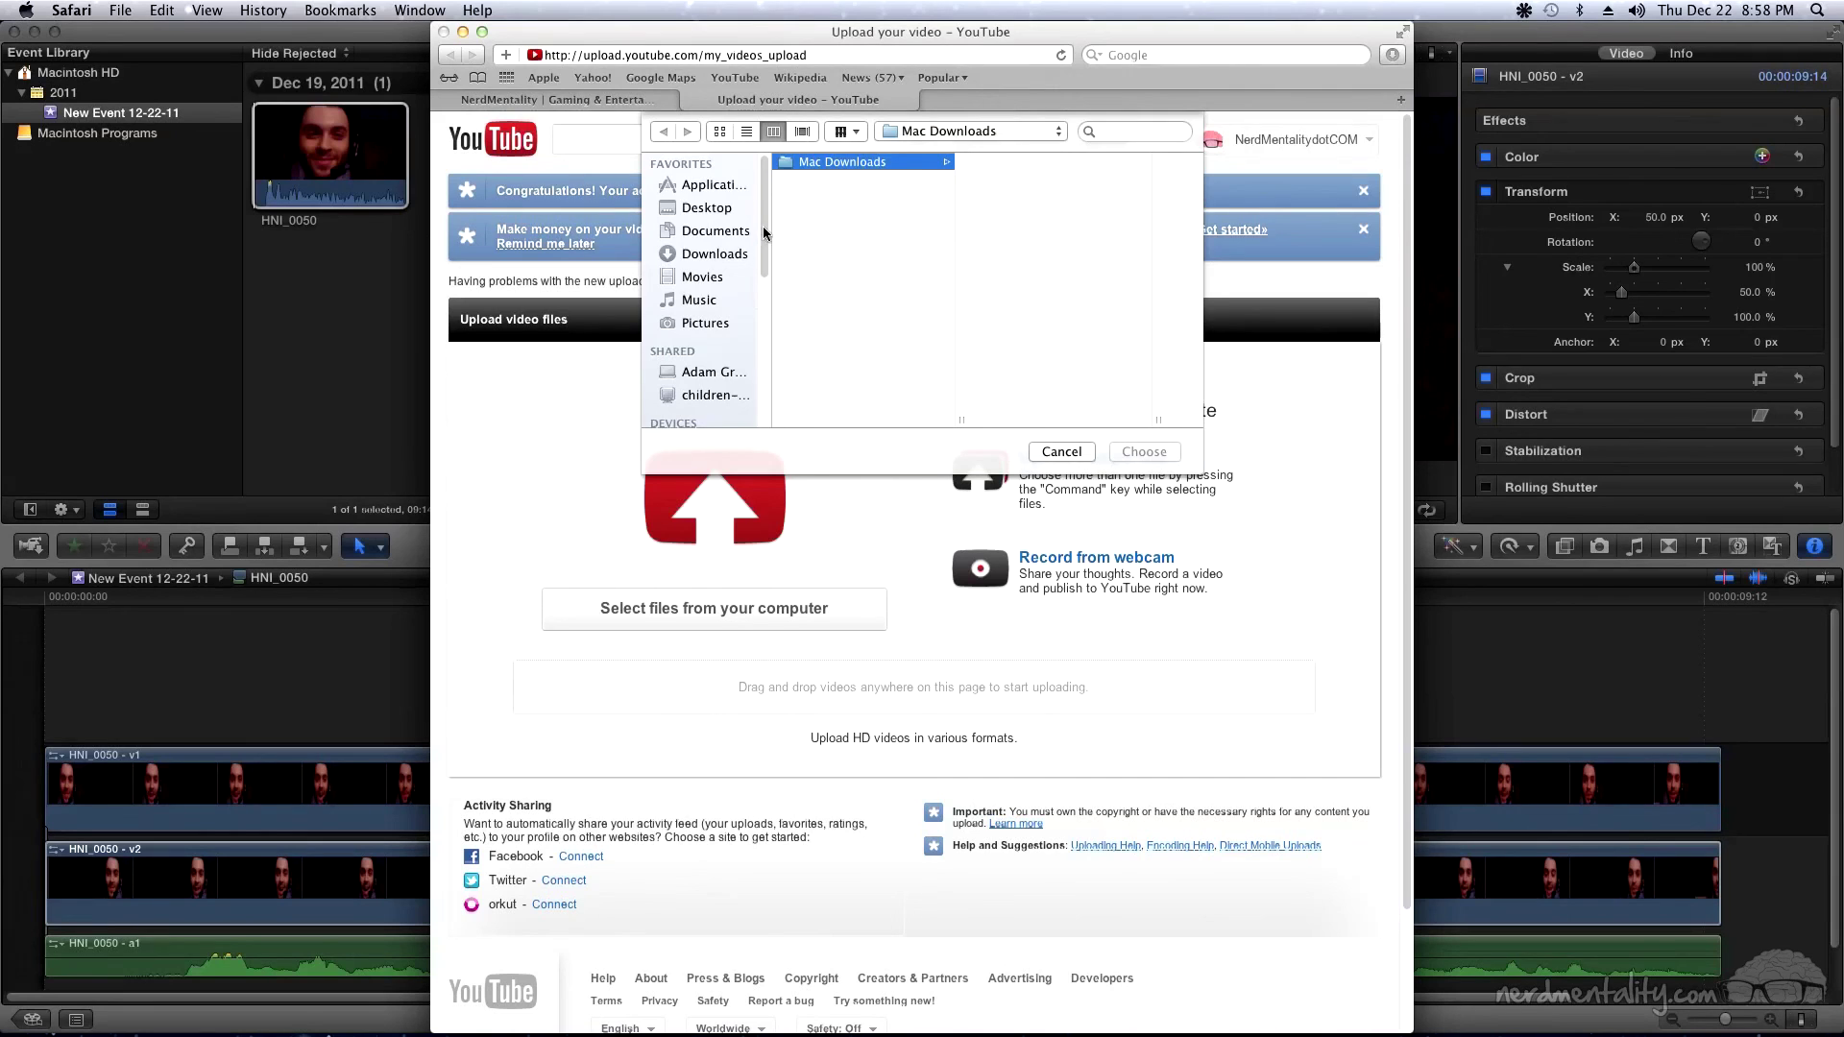
scroll(766, 233, "down", 5)
scroll(759, 230, "up", 4)
left_click(712, 210)
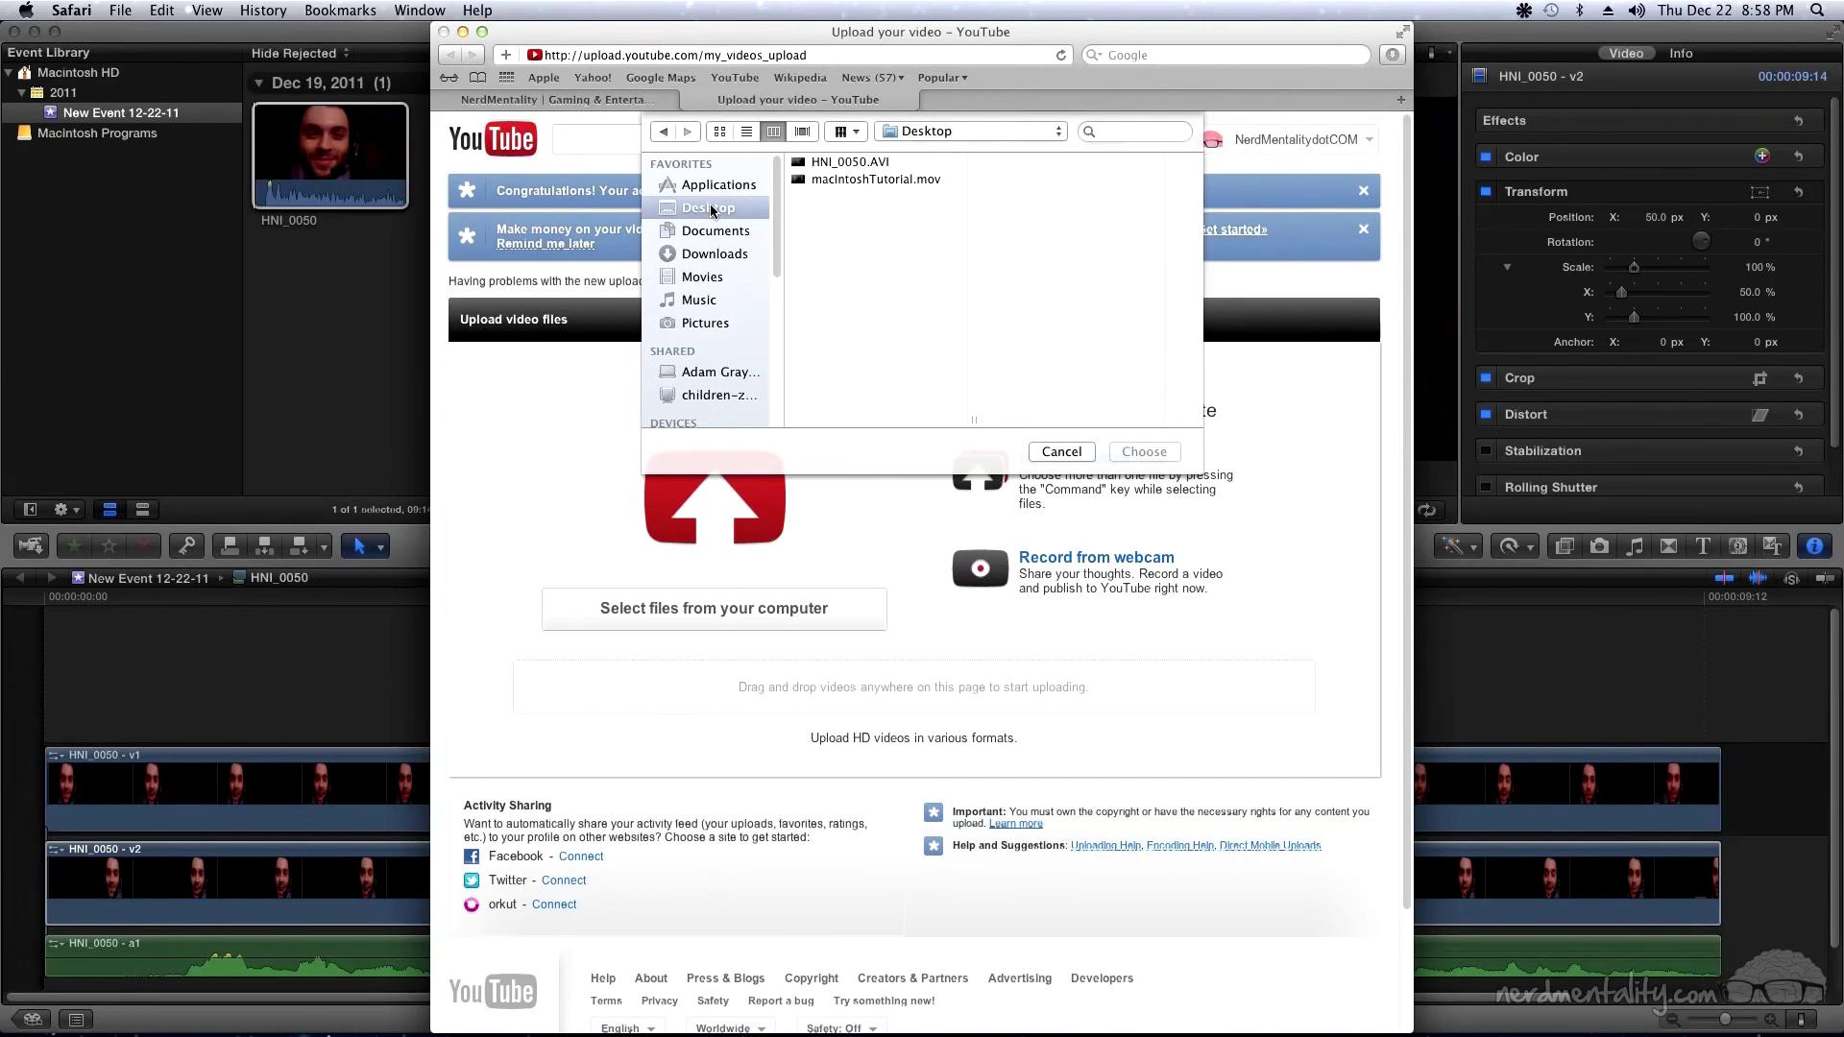
left_click(855, 181)
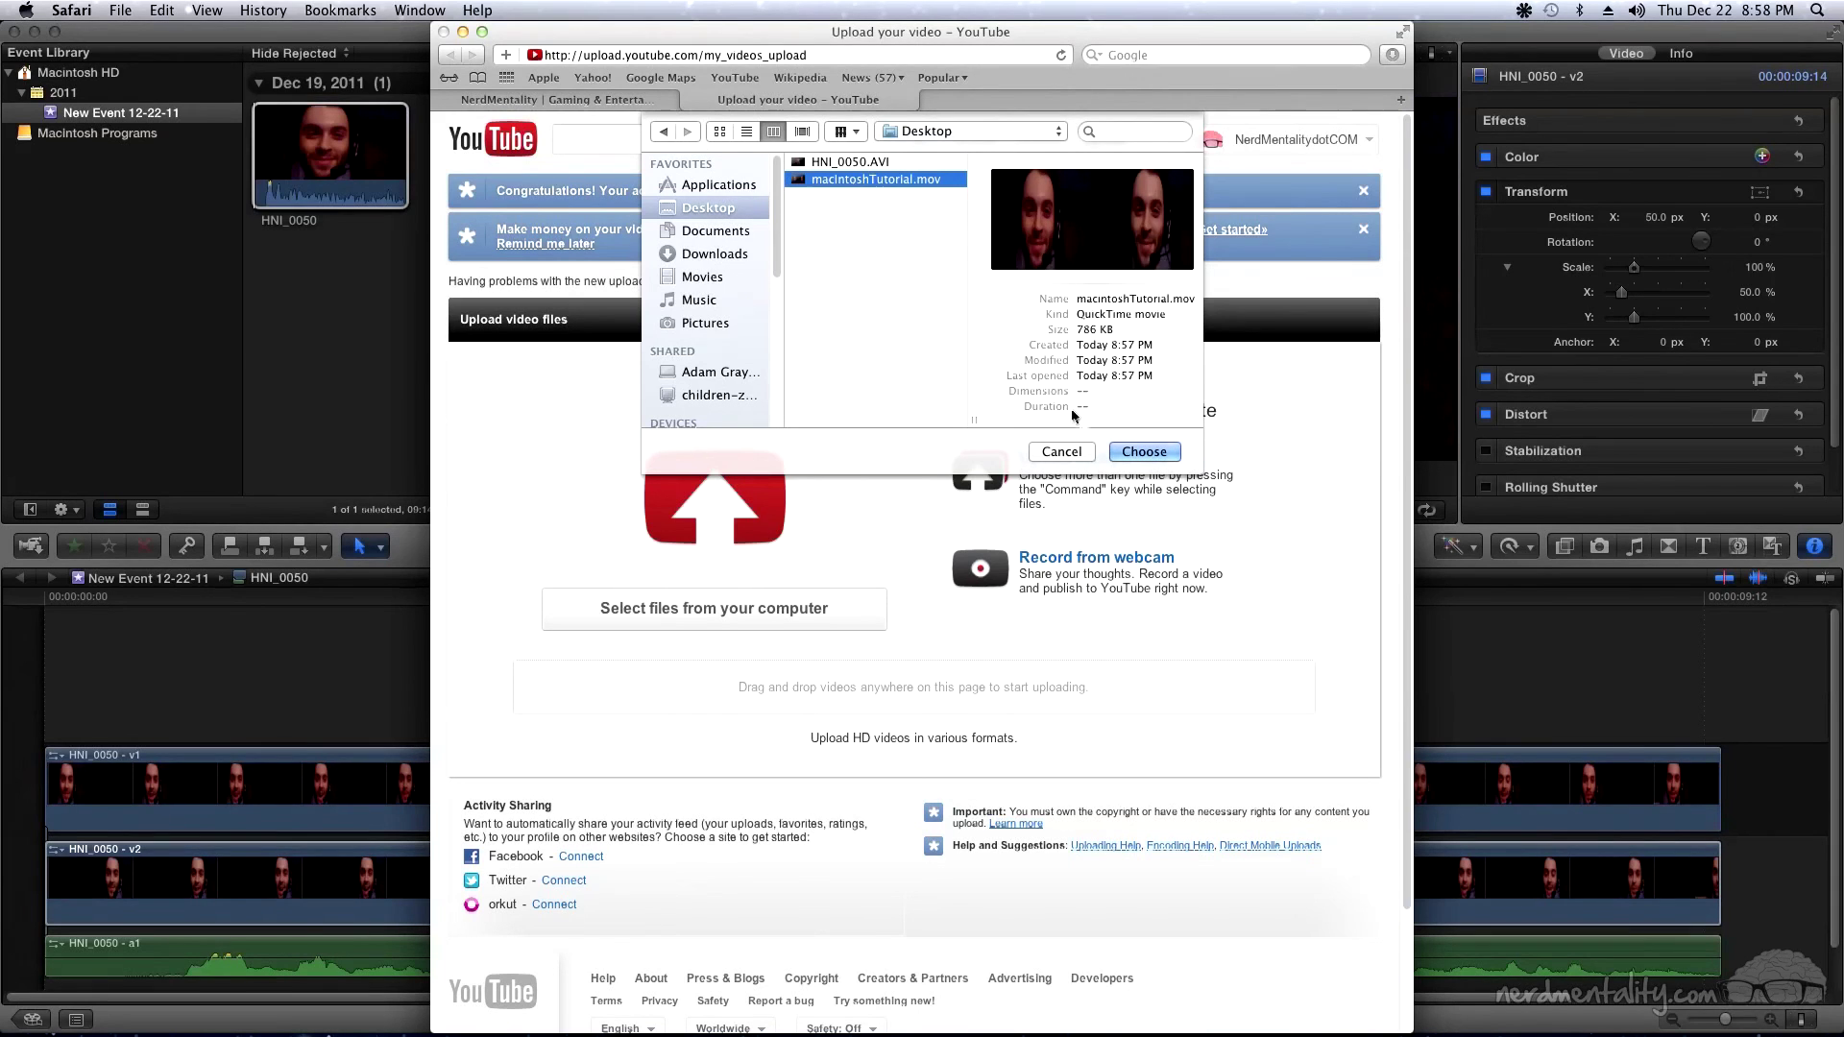
left_click(1134, 453)
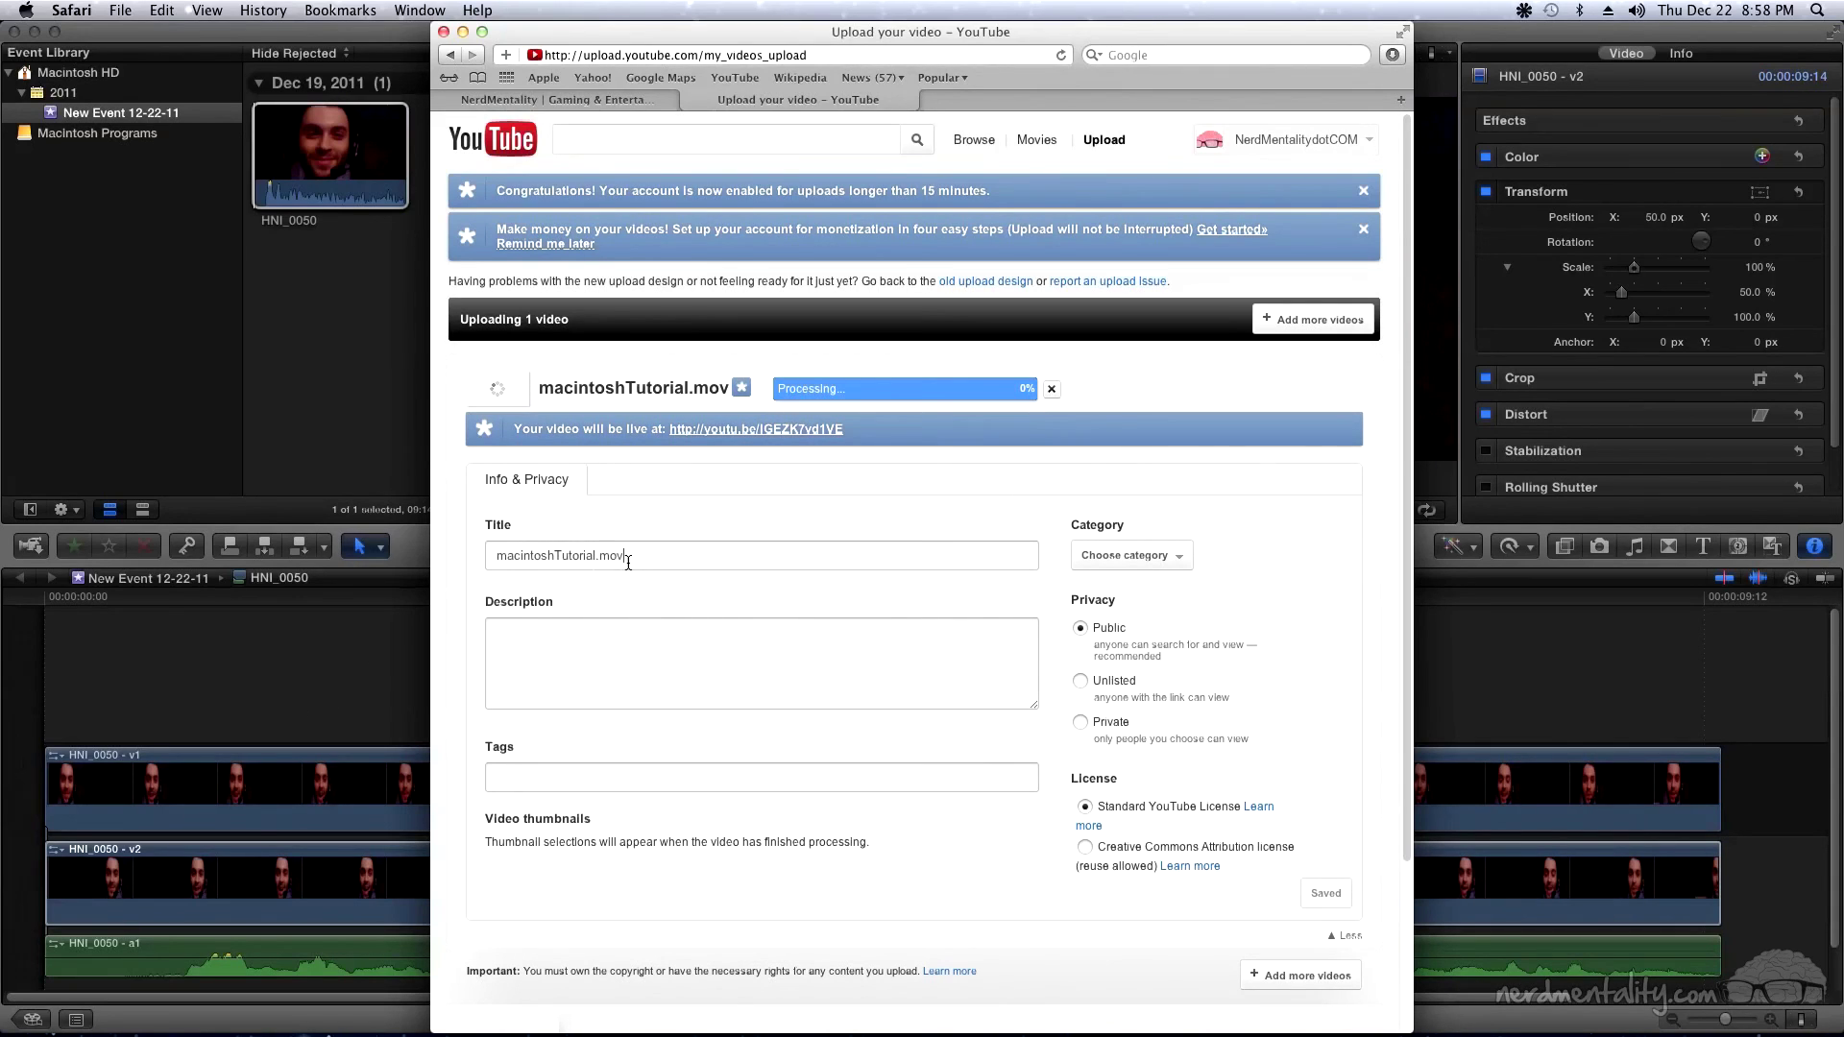
Change the uploaded video's title to Macintosh Tutorial and set its privacy to Private
left_click(601, 543)
key("super+Left")
key("Delete")
type("M")
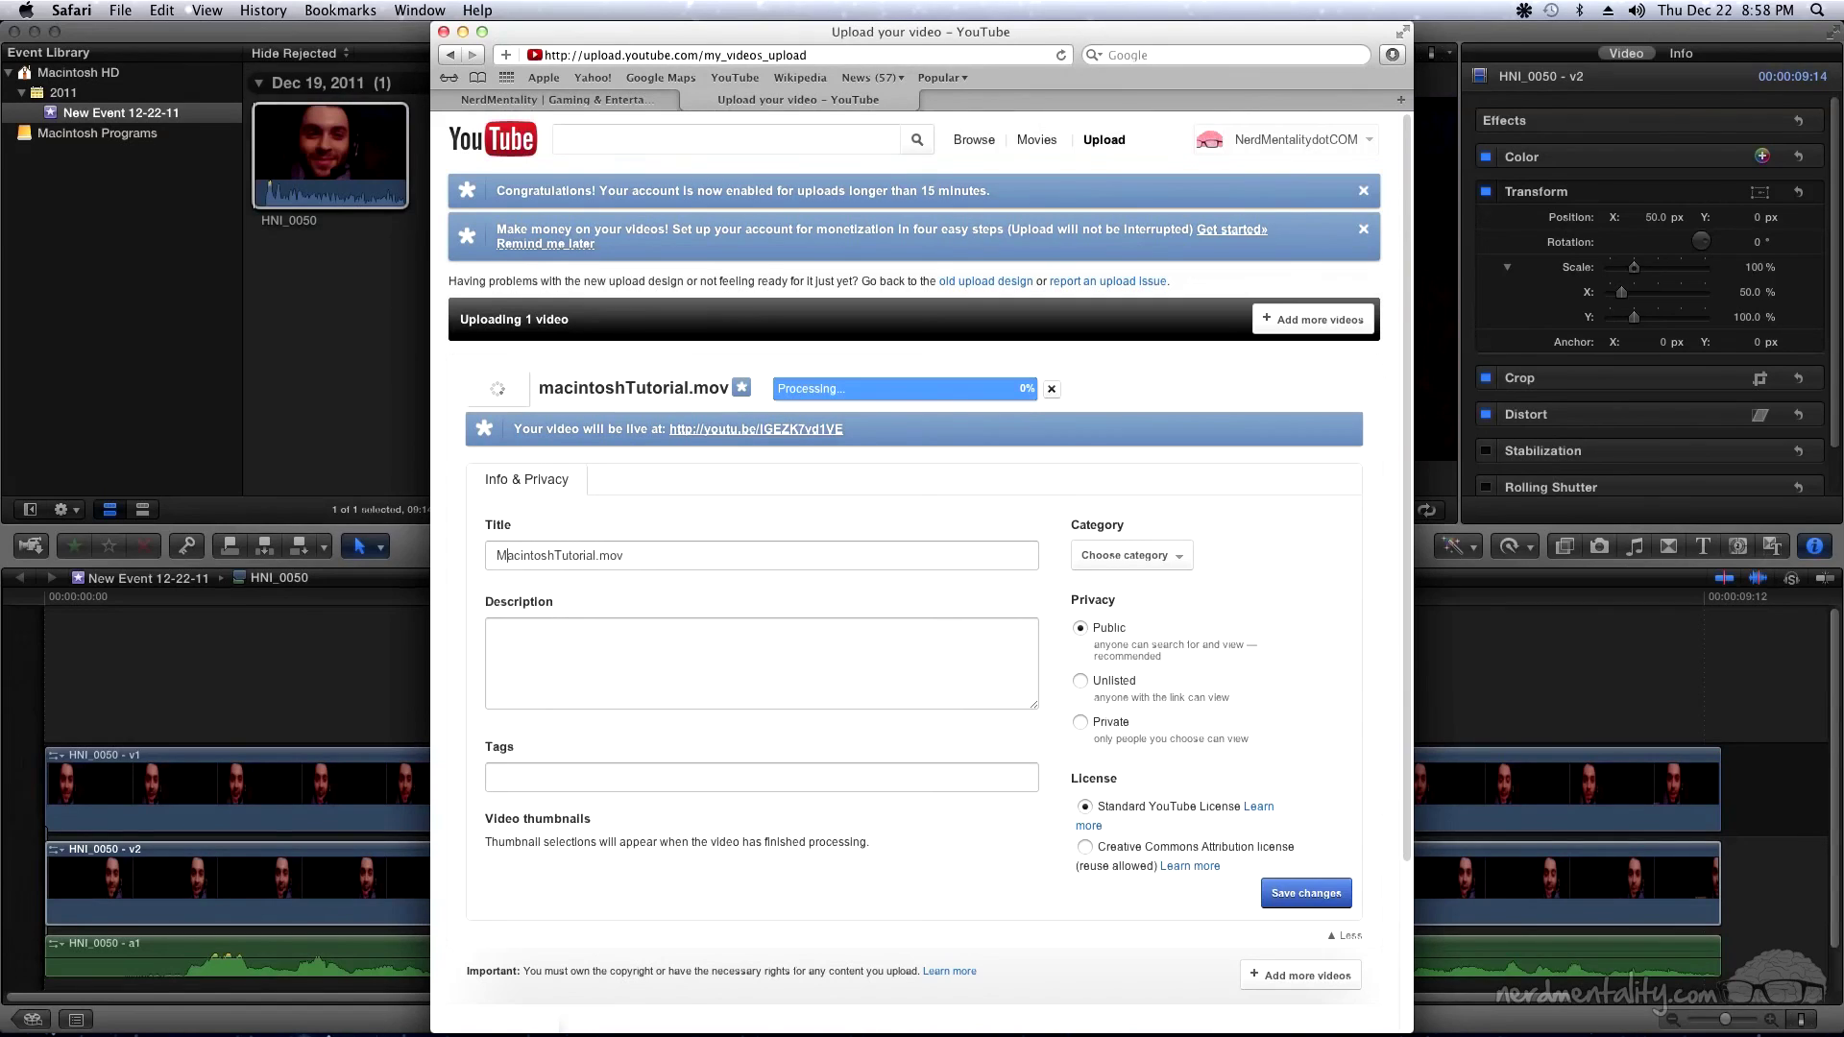
left_click(534, 555)
left_click(599, 555)
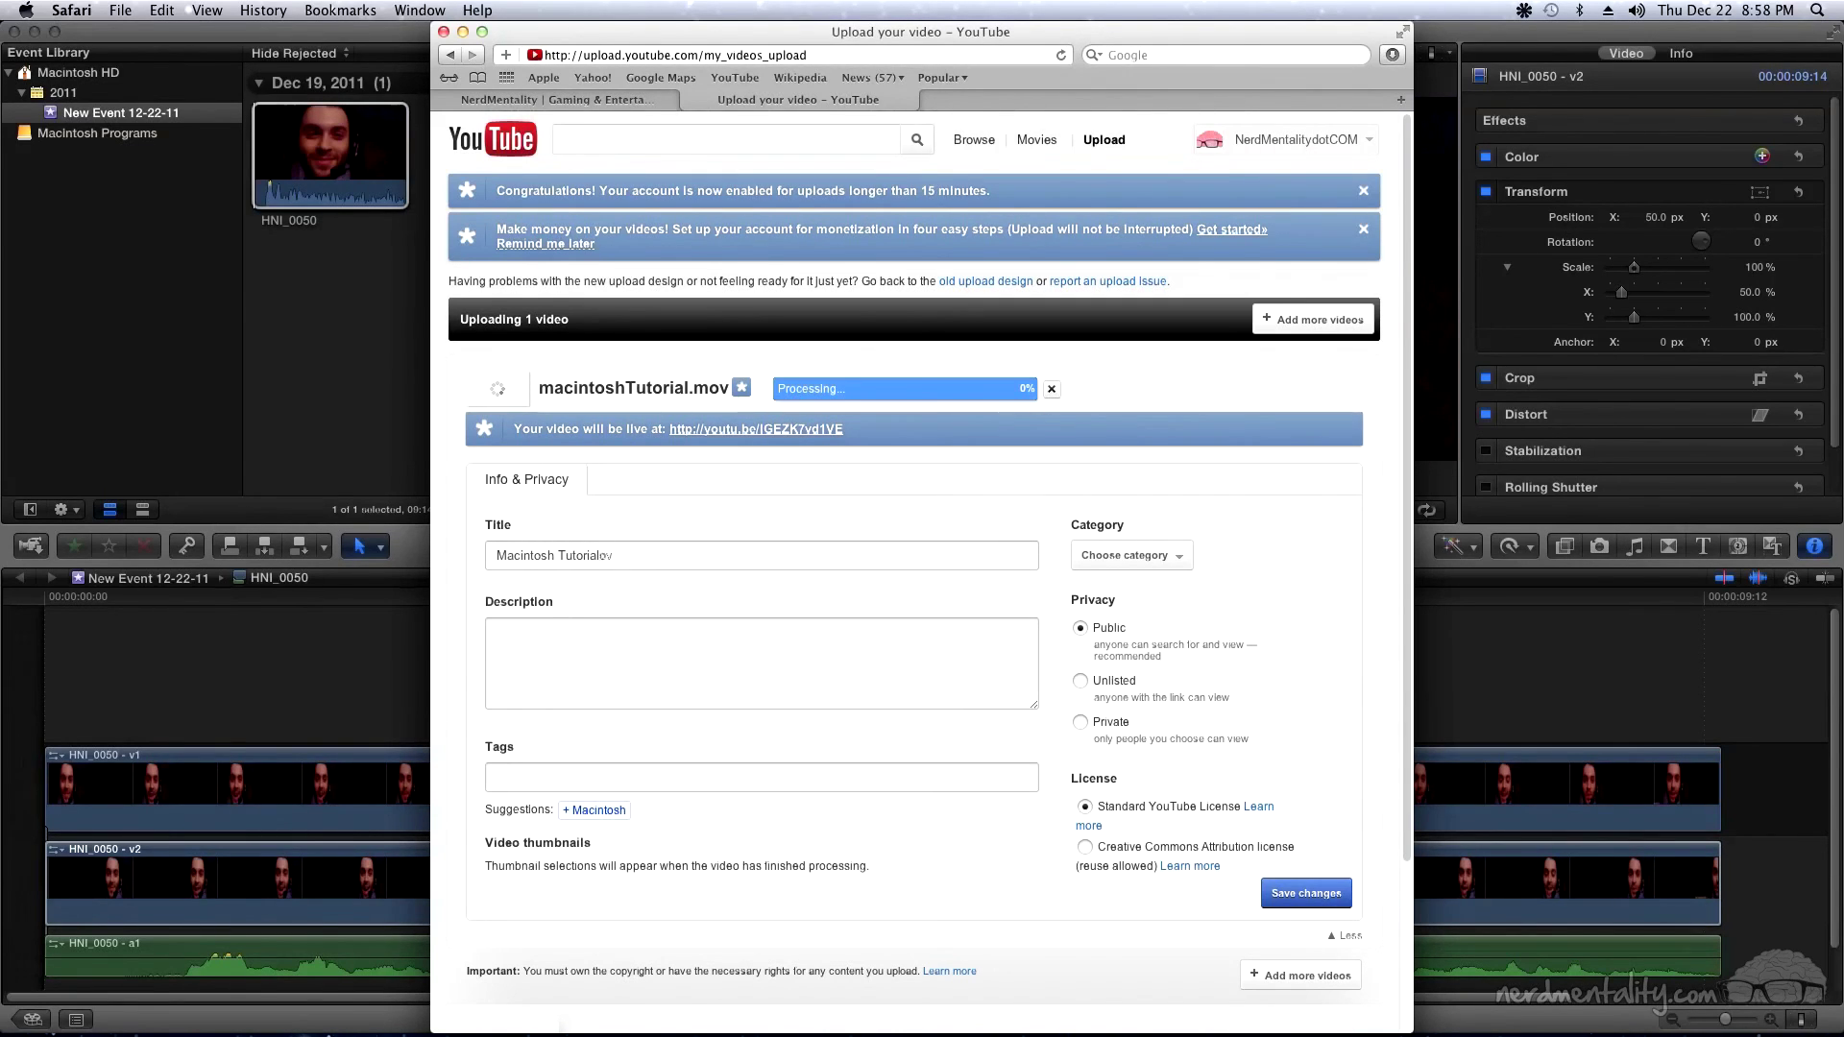
key("Return")
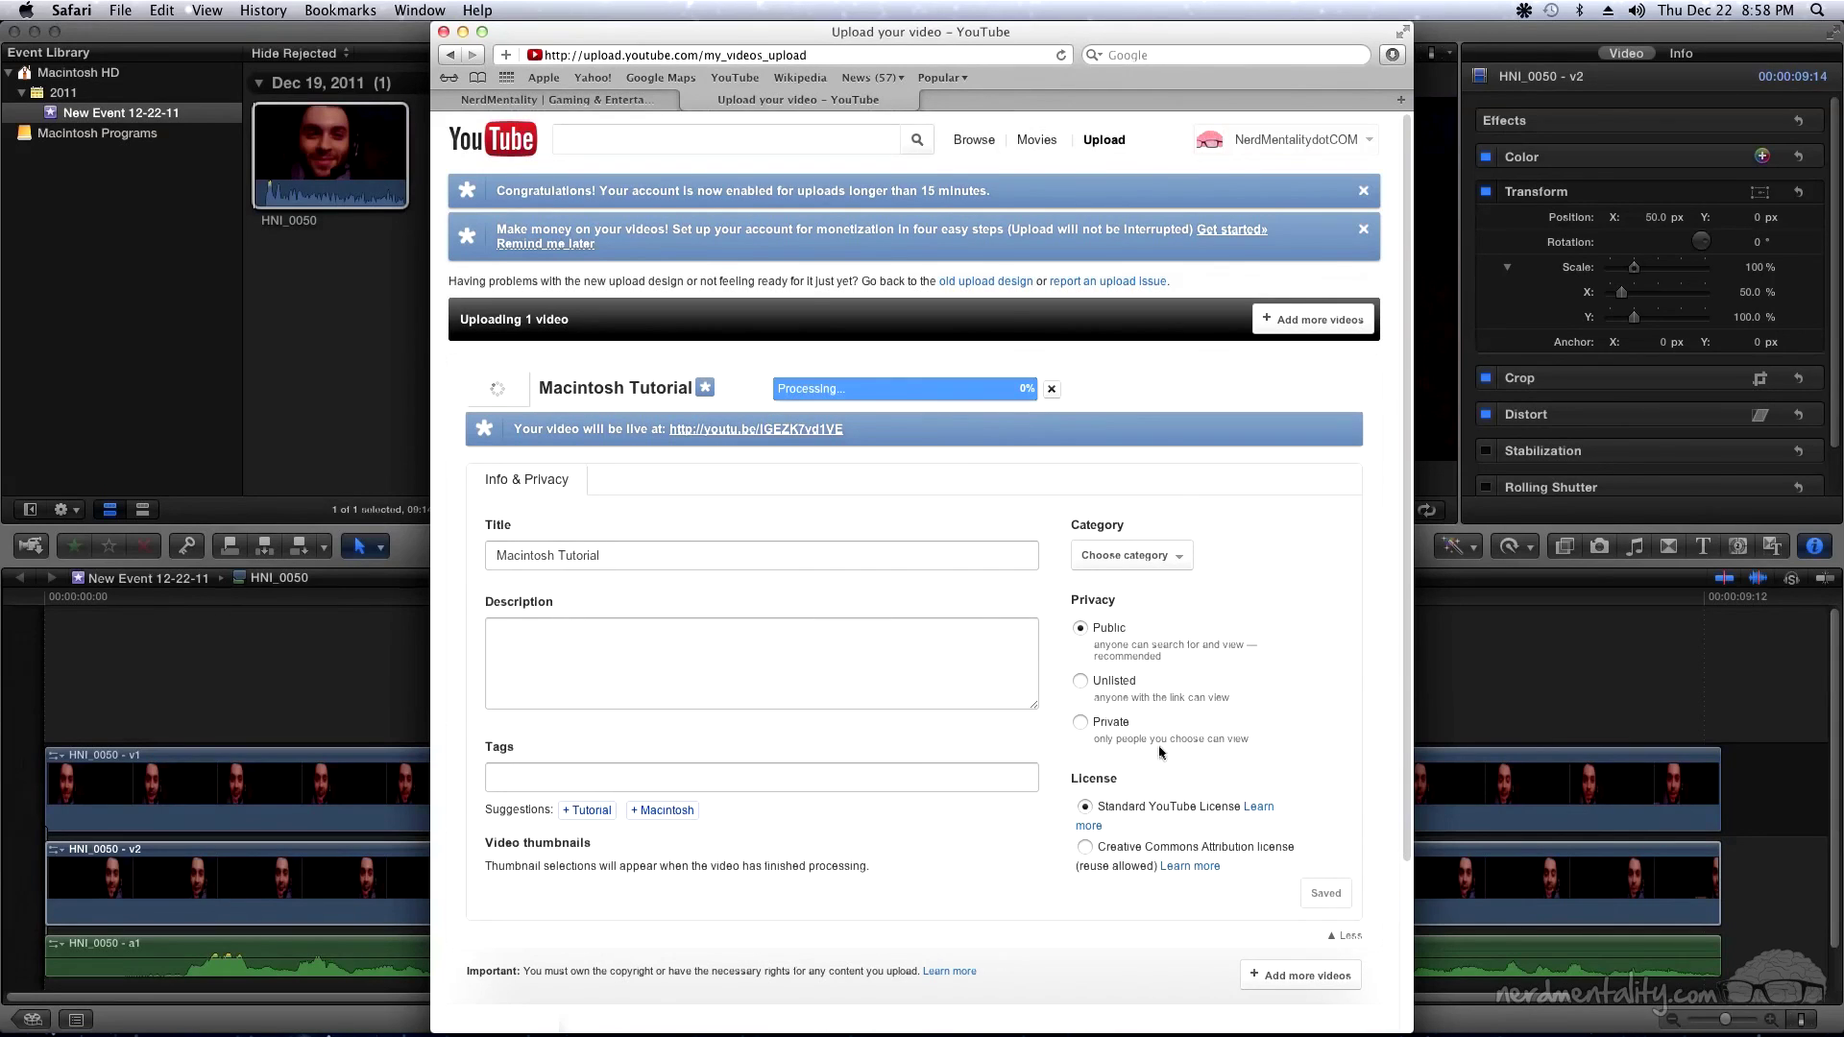
left_click(1119, 734)
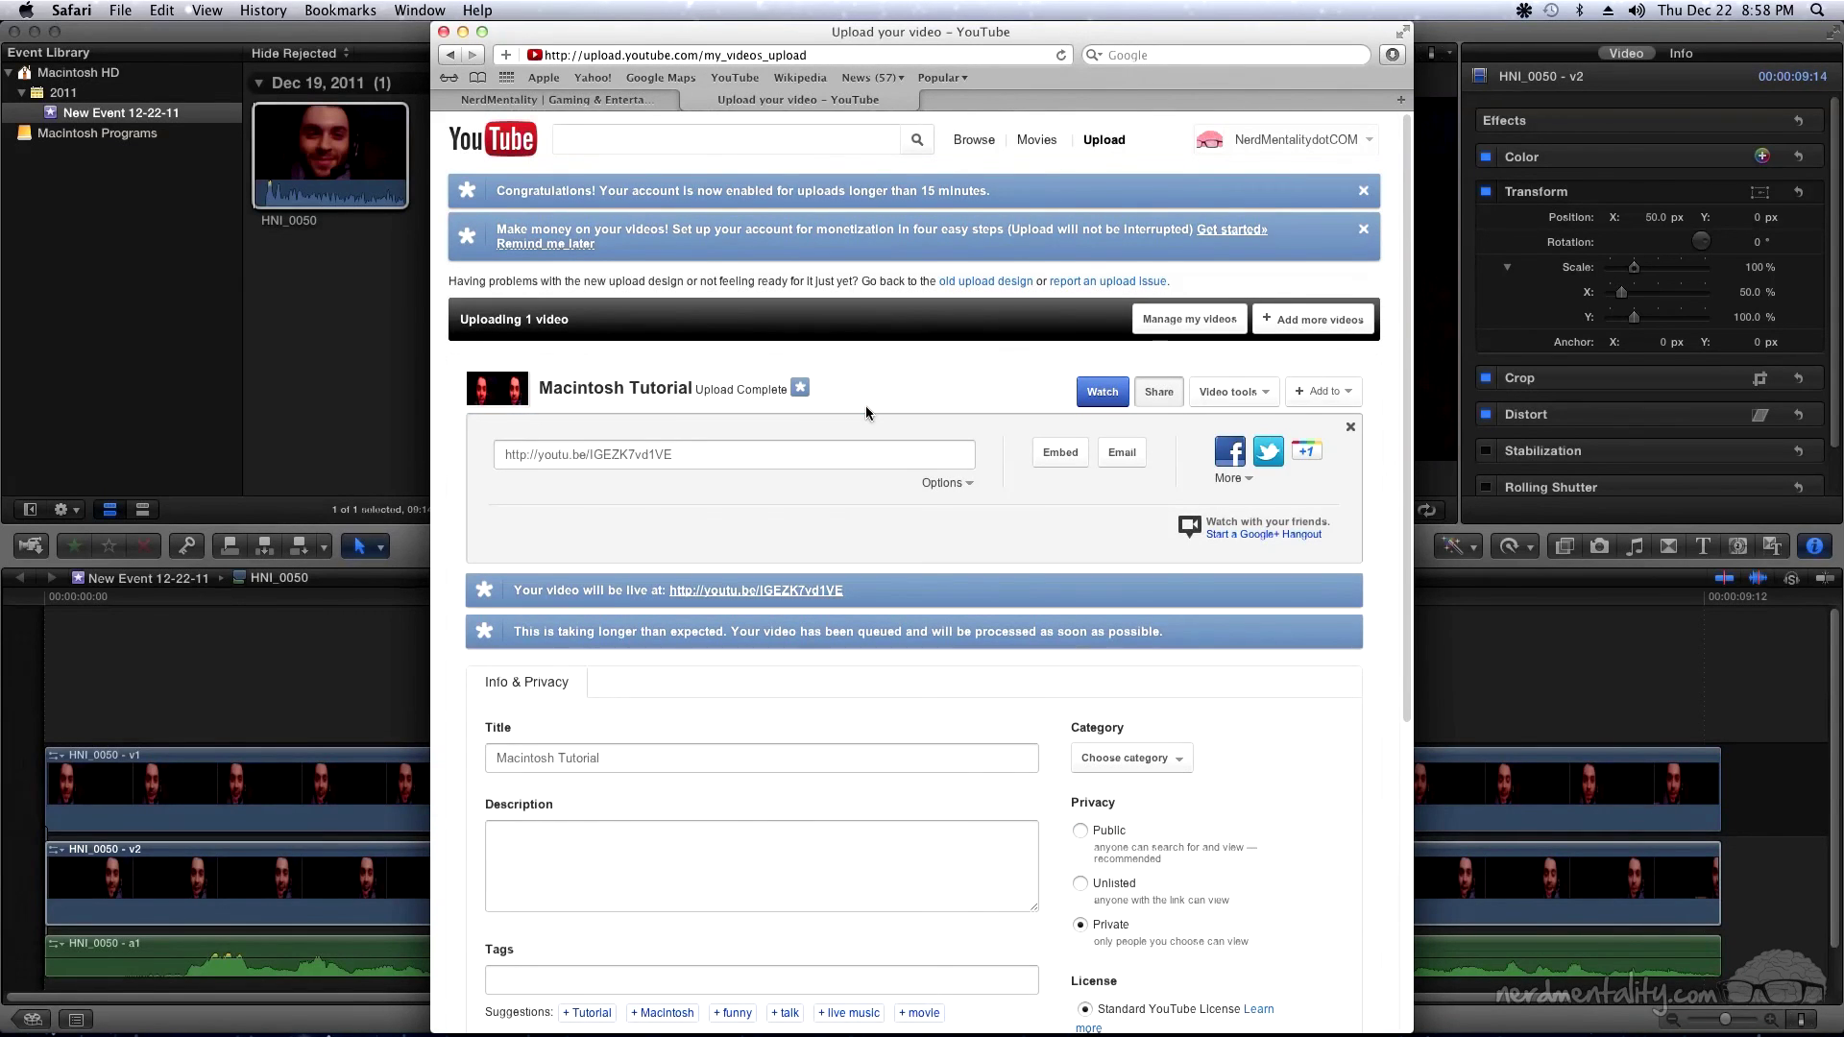
From the uploaded video's page, mark the video as already 3D with "Side by side: Left video on the left side" and save the changes
left_click(800, 594)
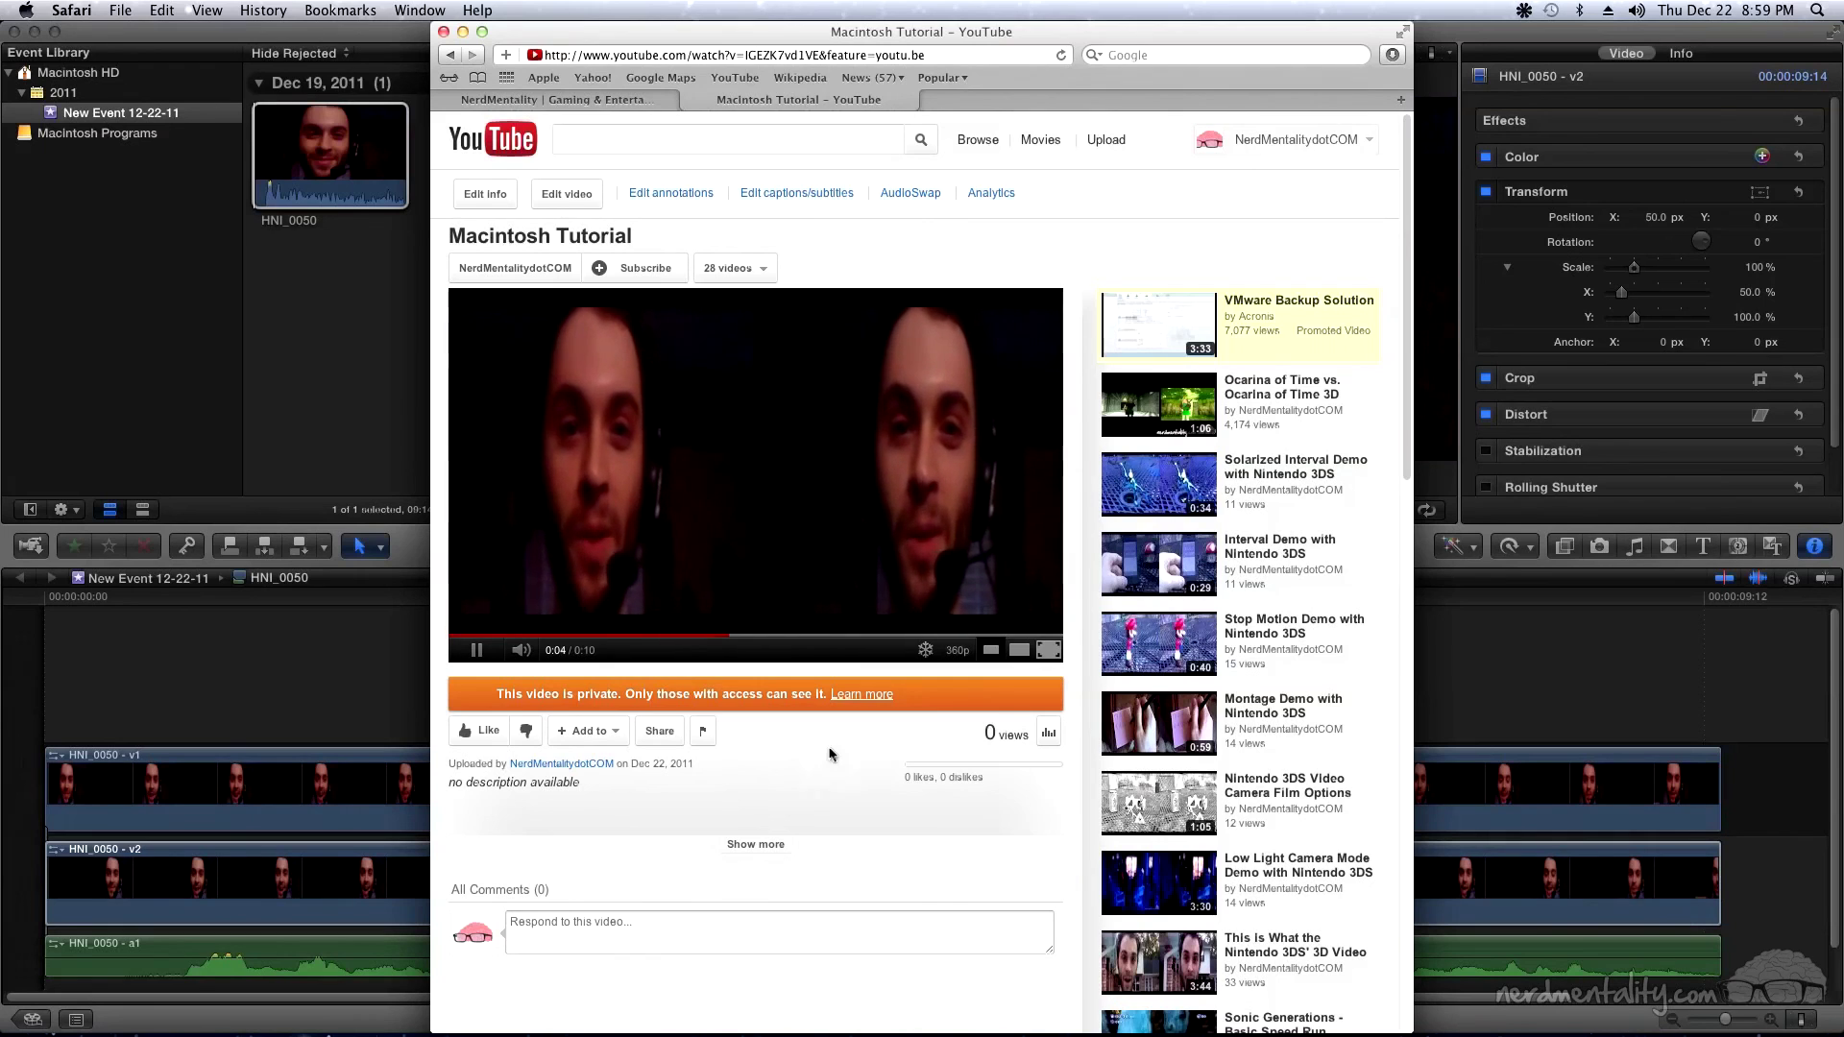
left_click(474, 196)
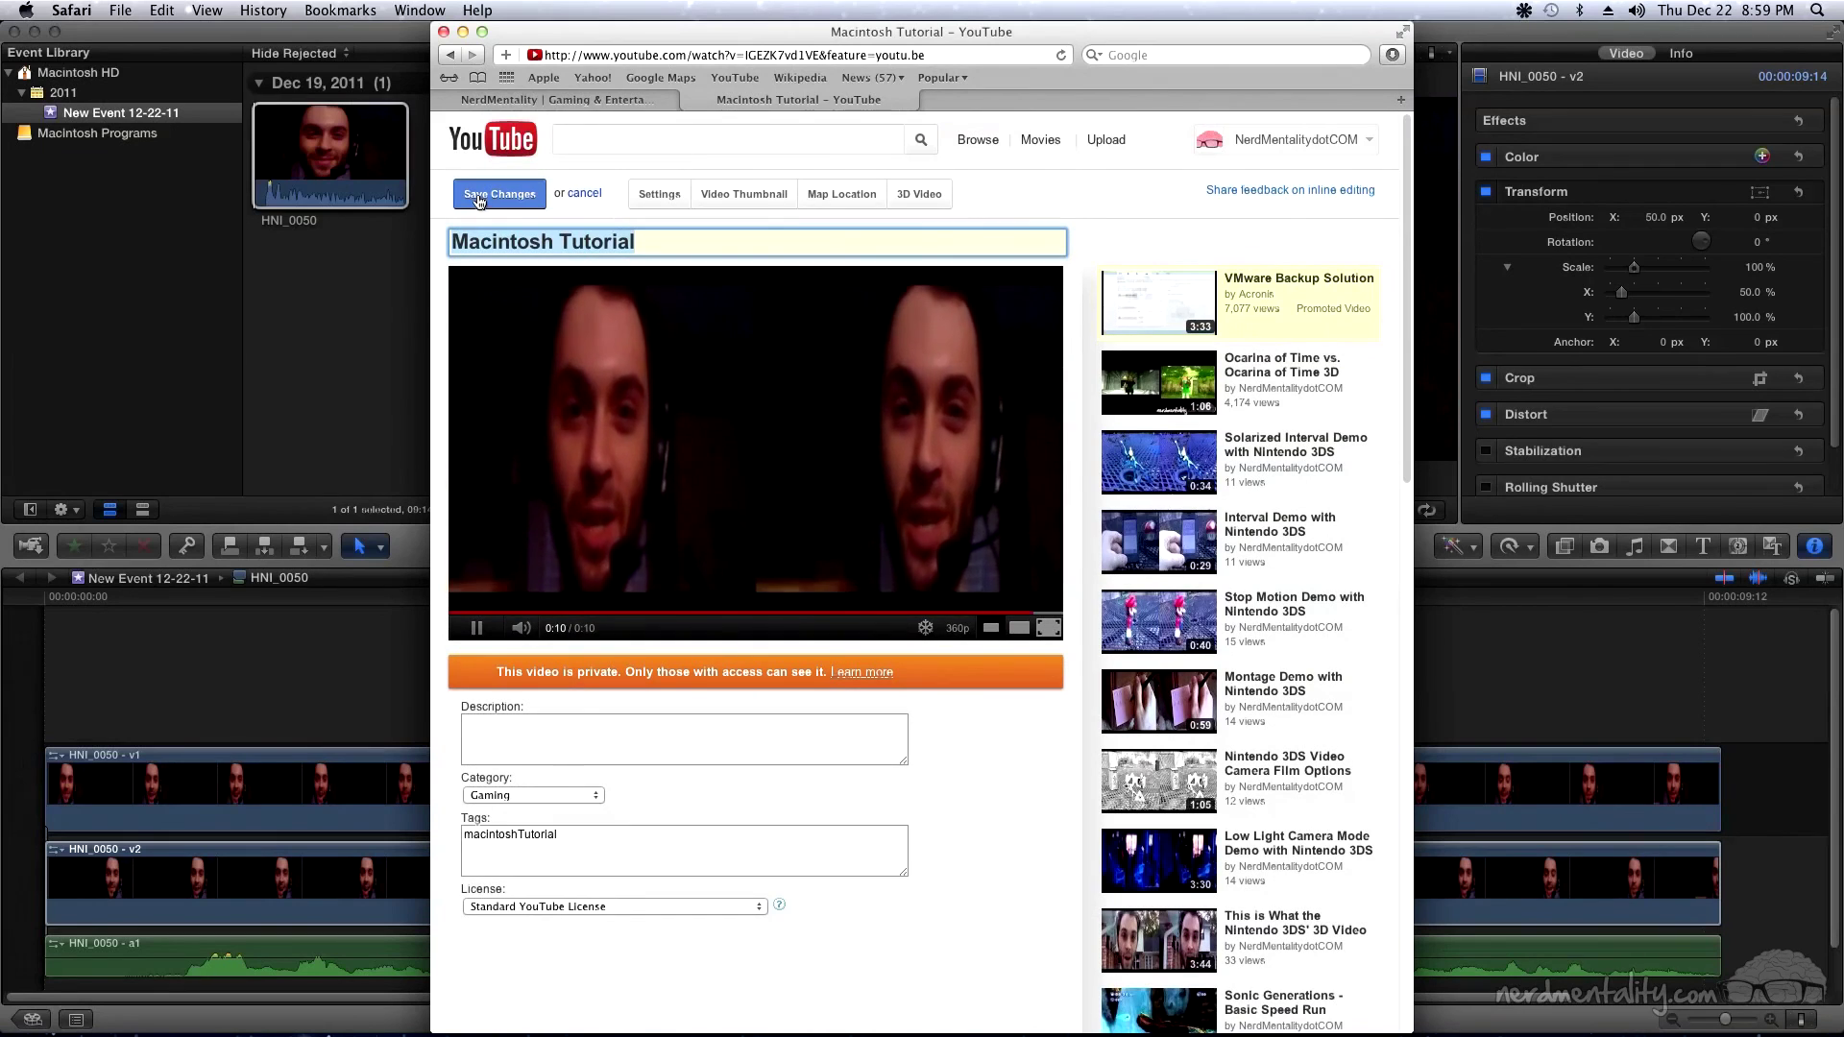
left_click(940, 197)
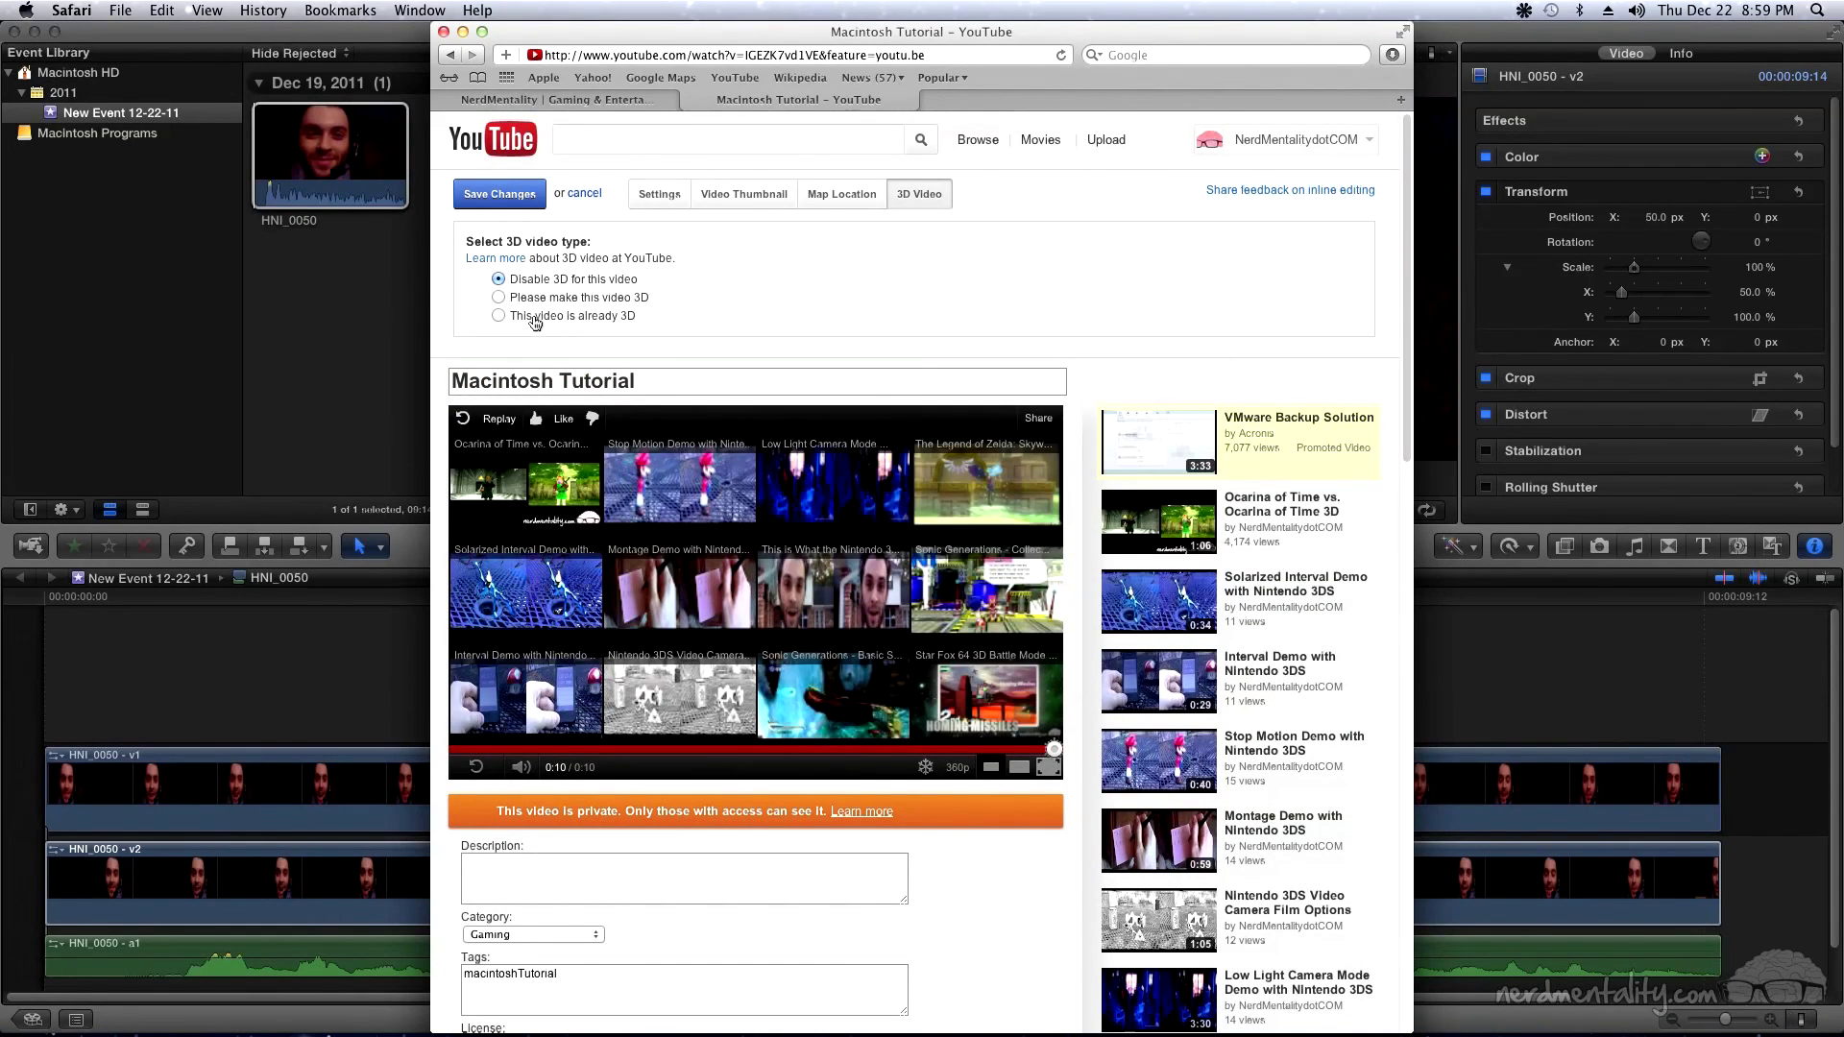
left_click(499, 316)
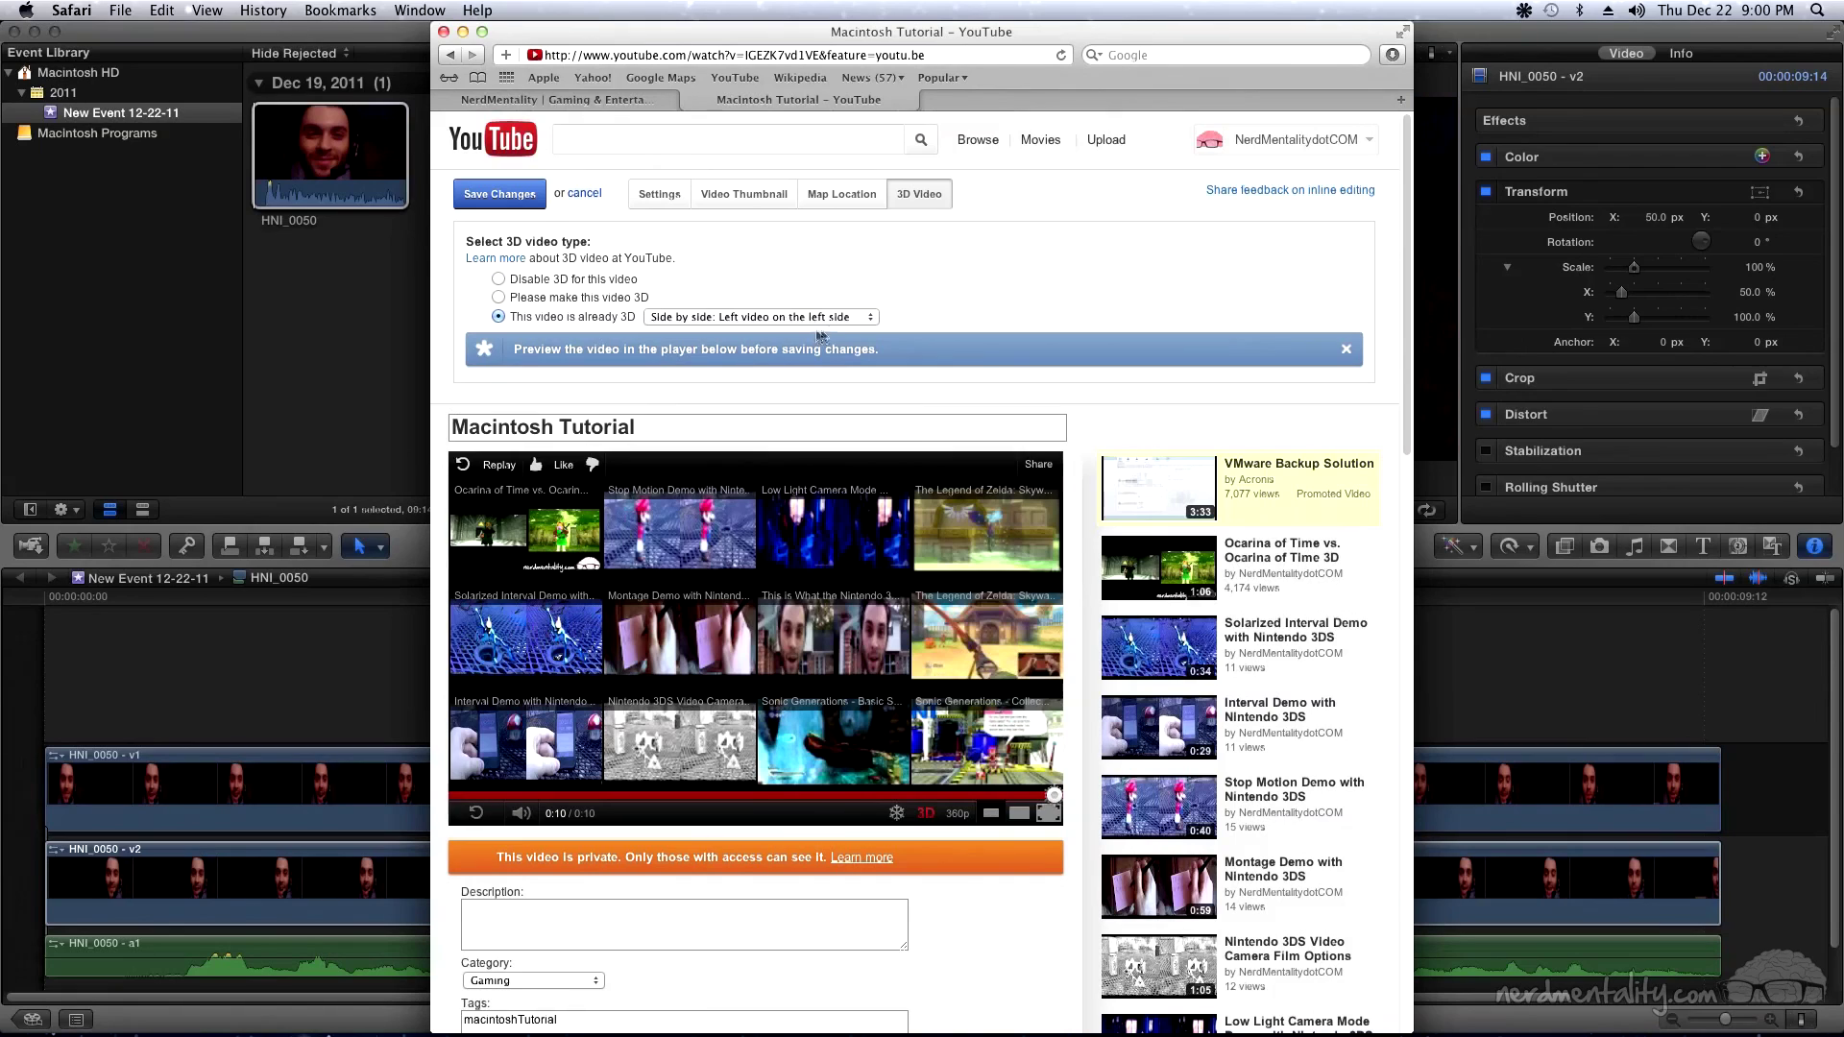
left_click(875, 319)
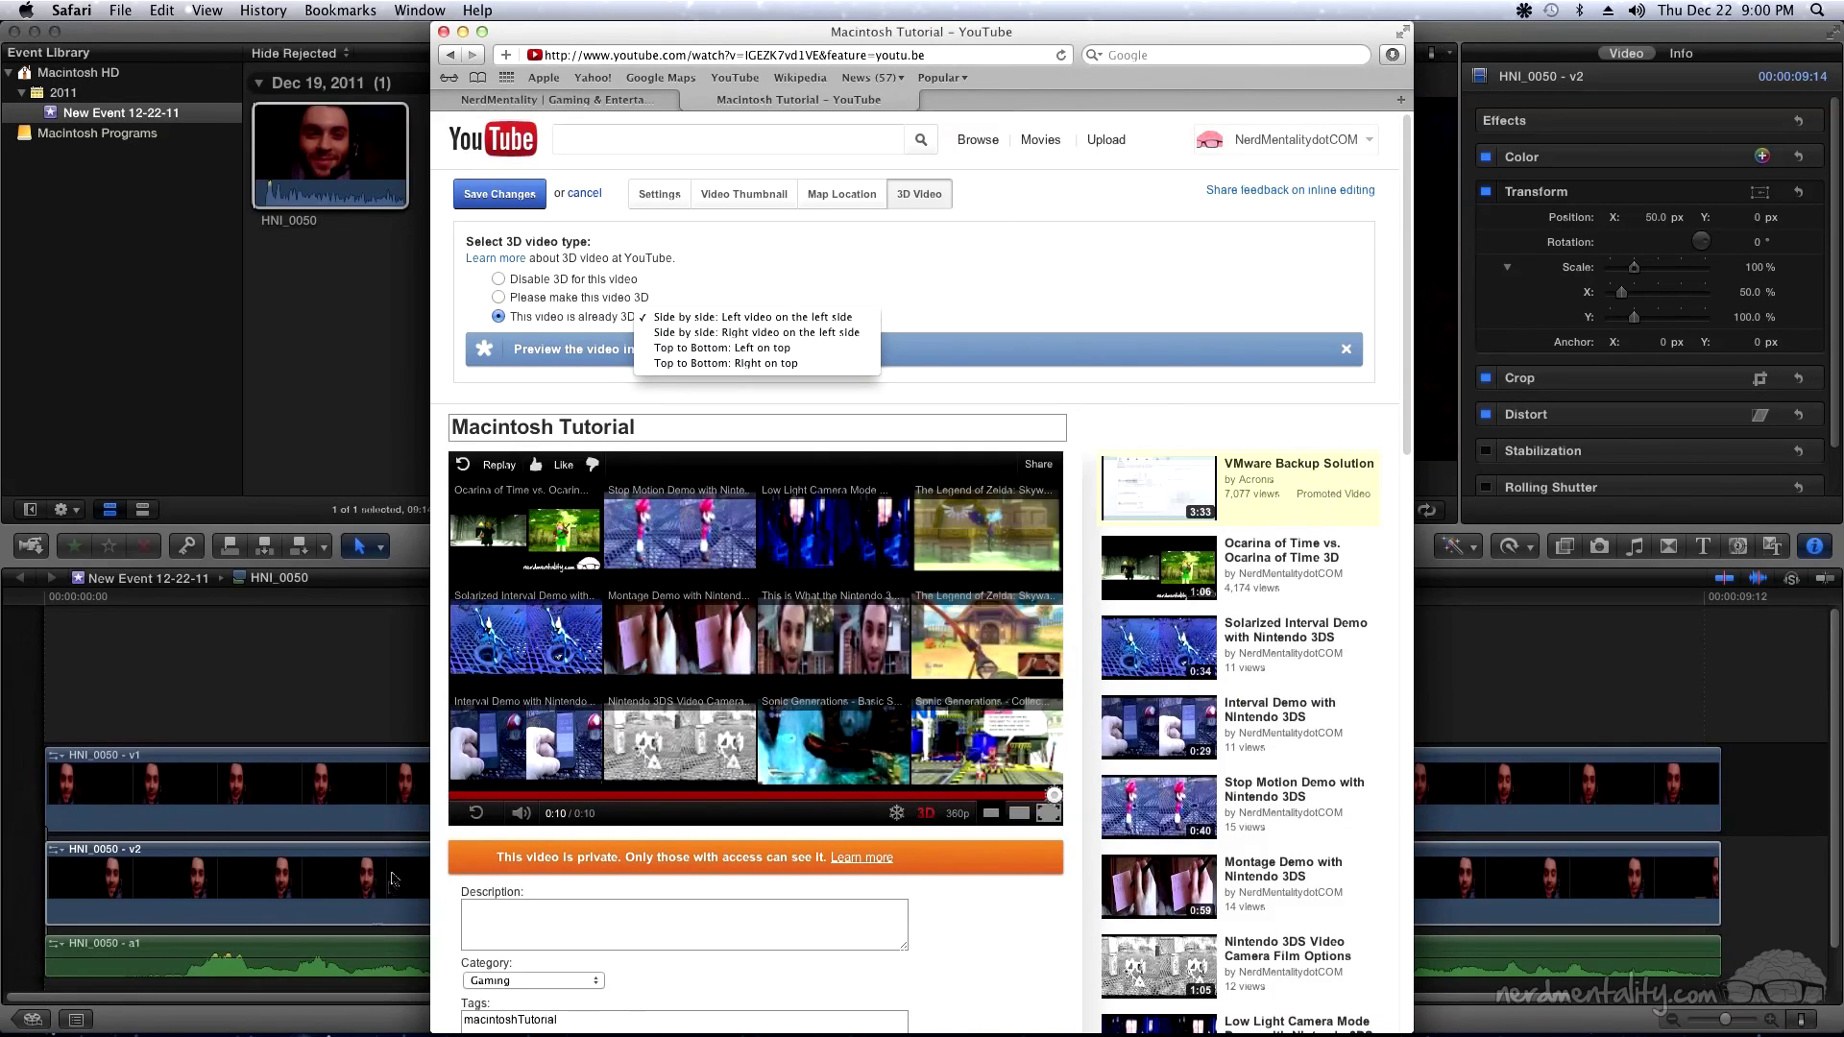
left_click(765, 320)
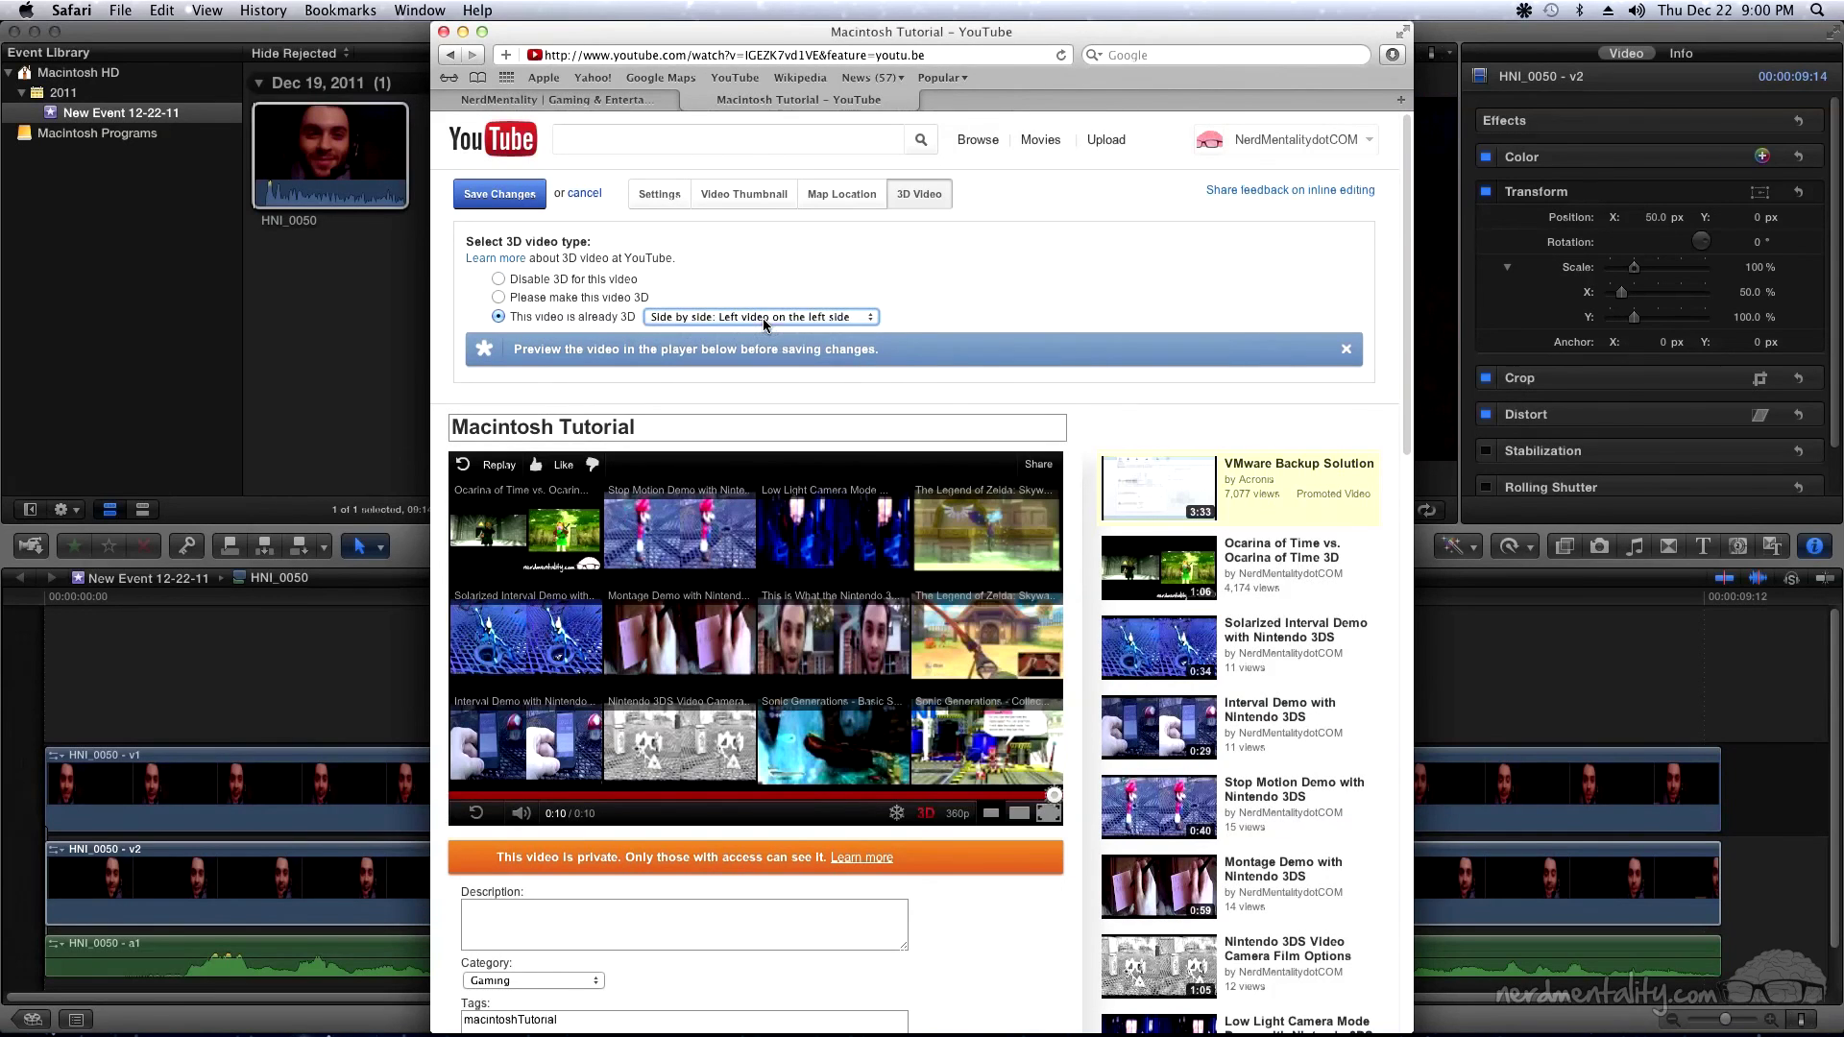
left_click(509, 196)
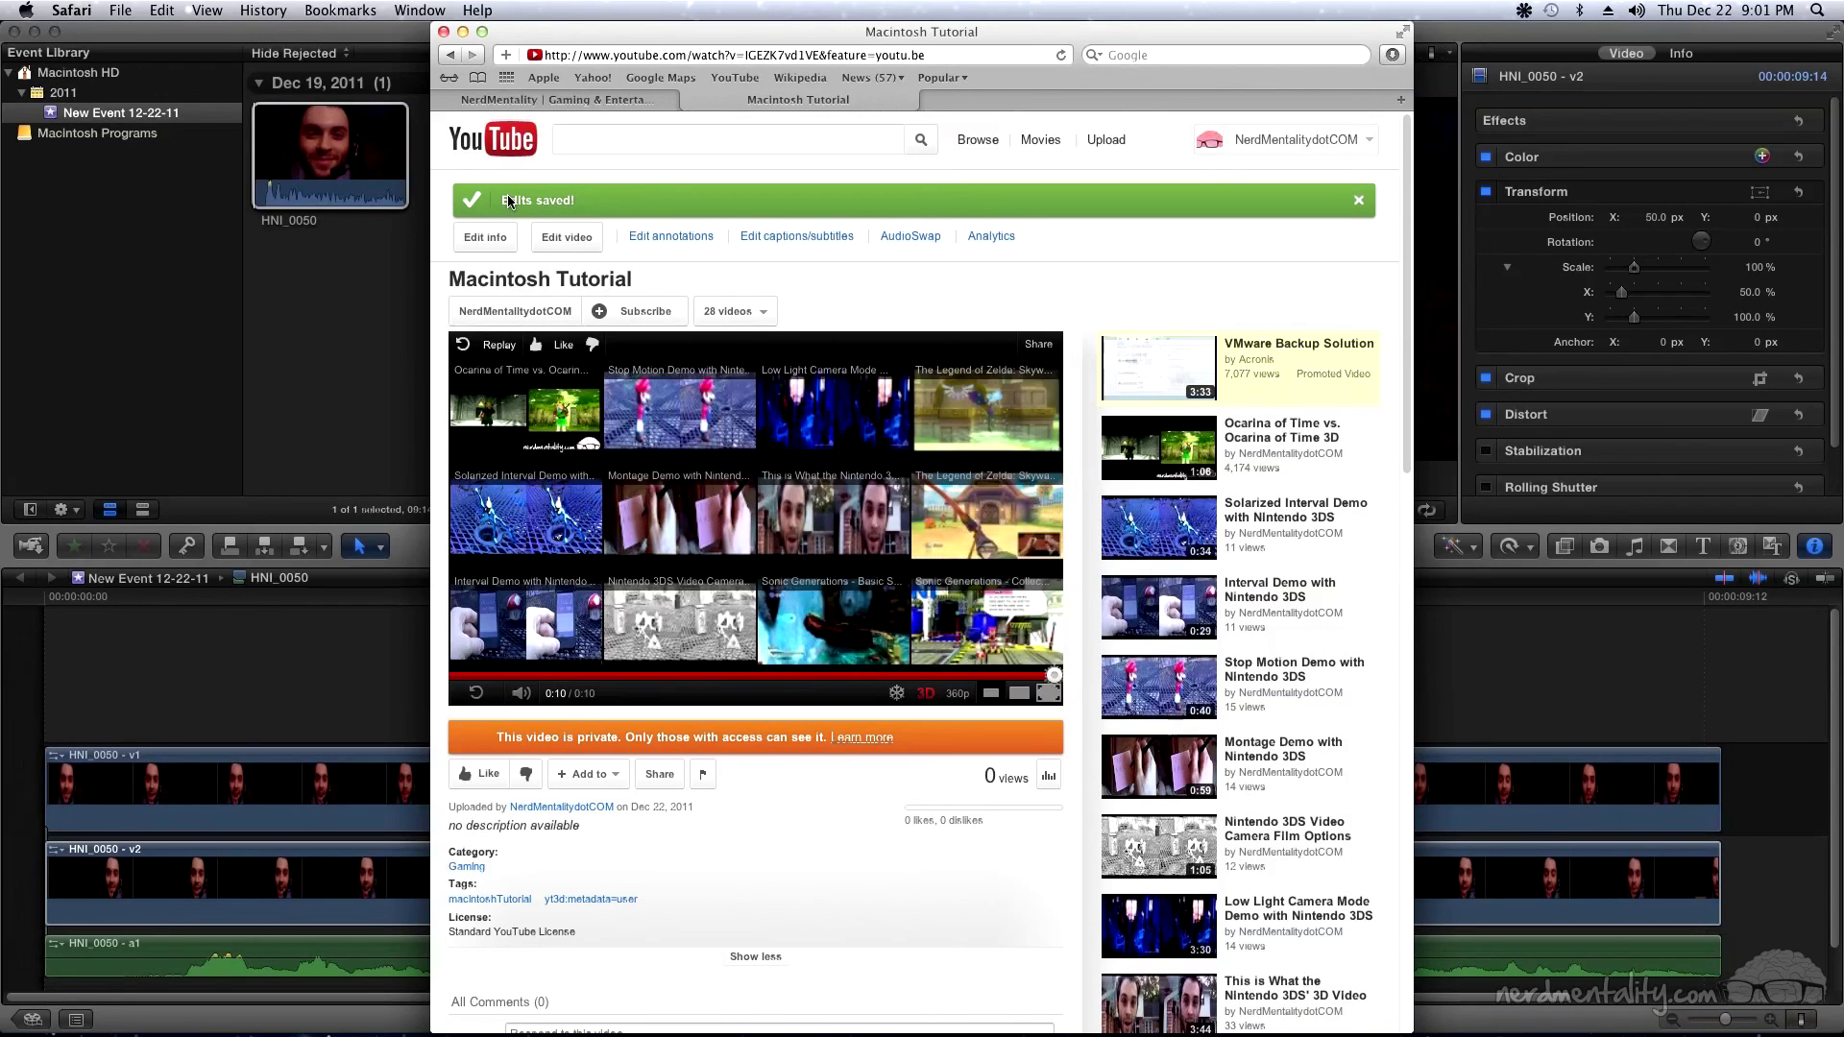
Play the saved video in Red/Cyan 3D, pause it and examine the available 3D viewing methods
left_click(924, 695)
left_click(726, 676)
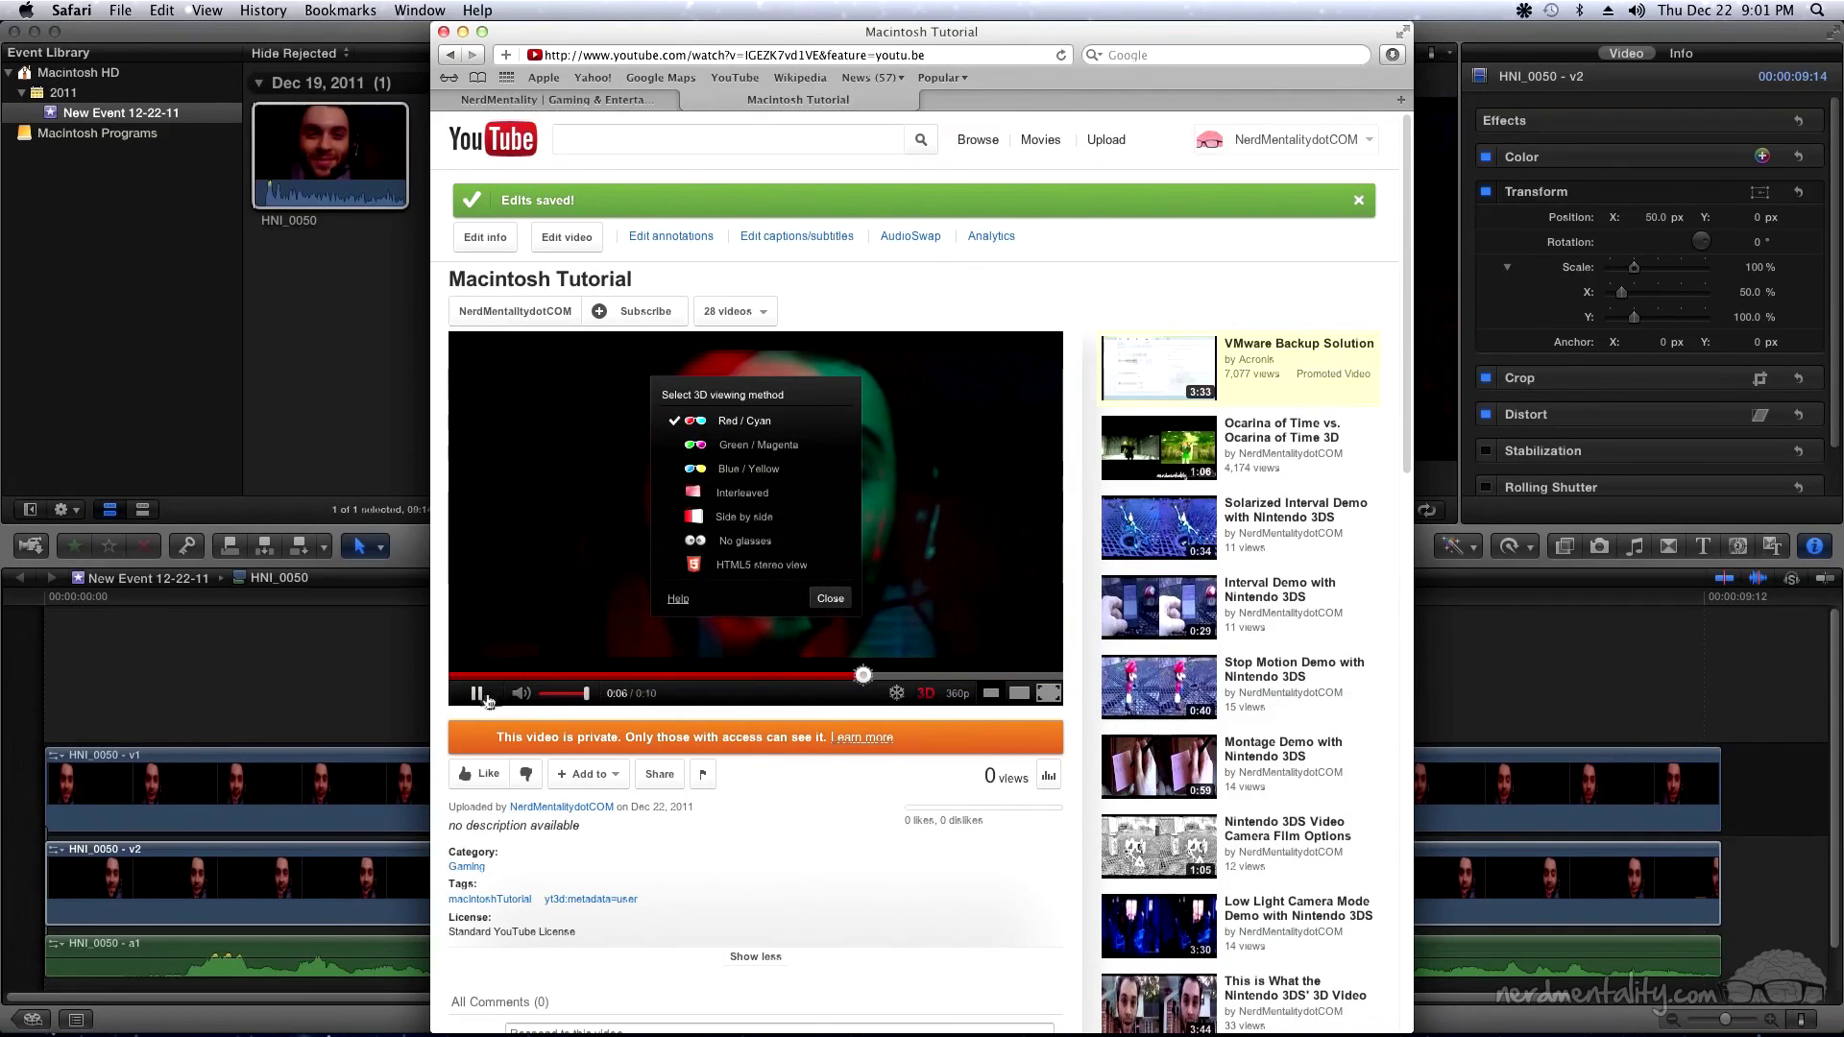
left_click(861, 662)
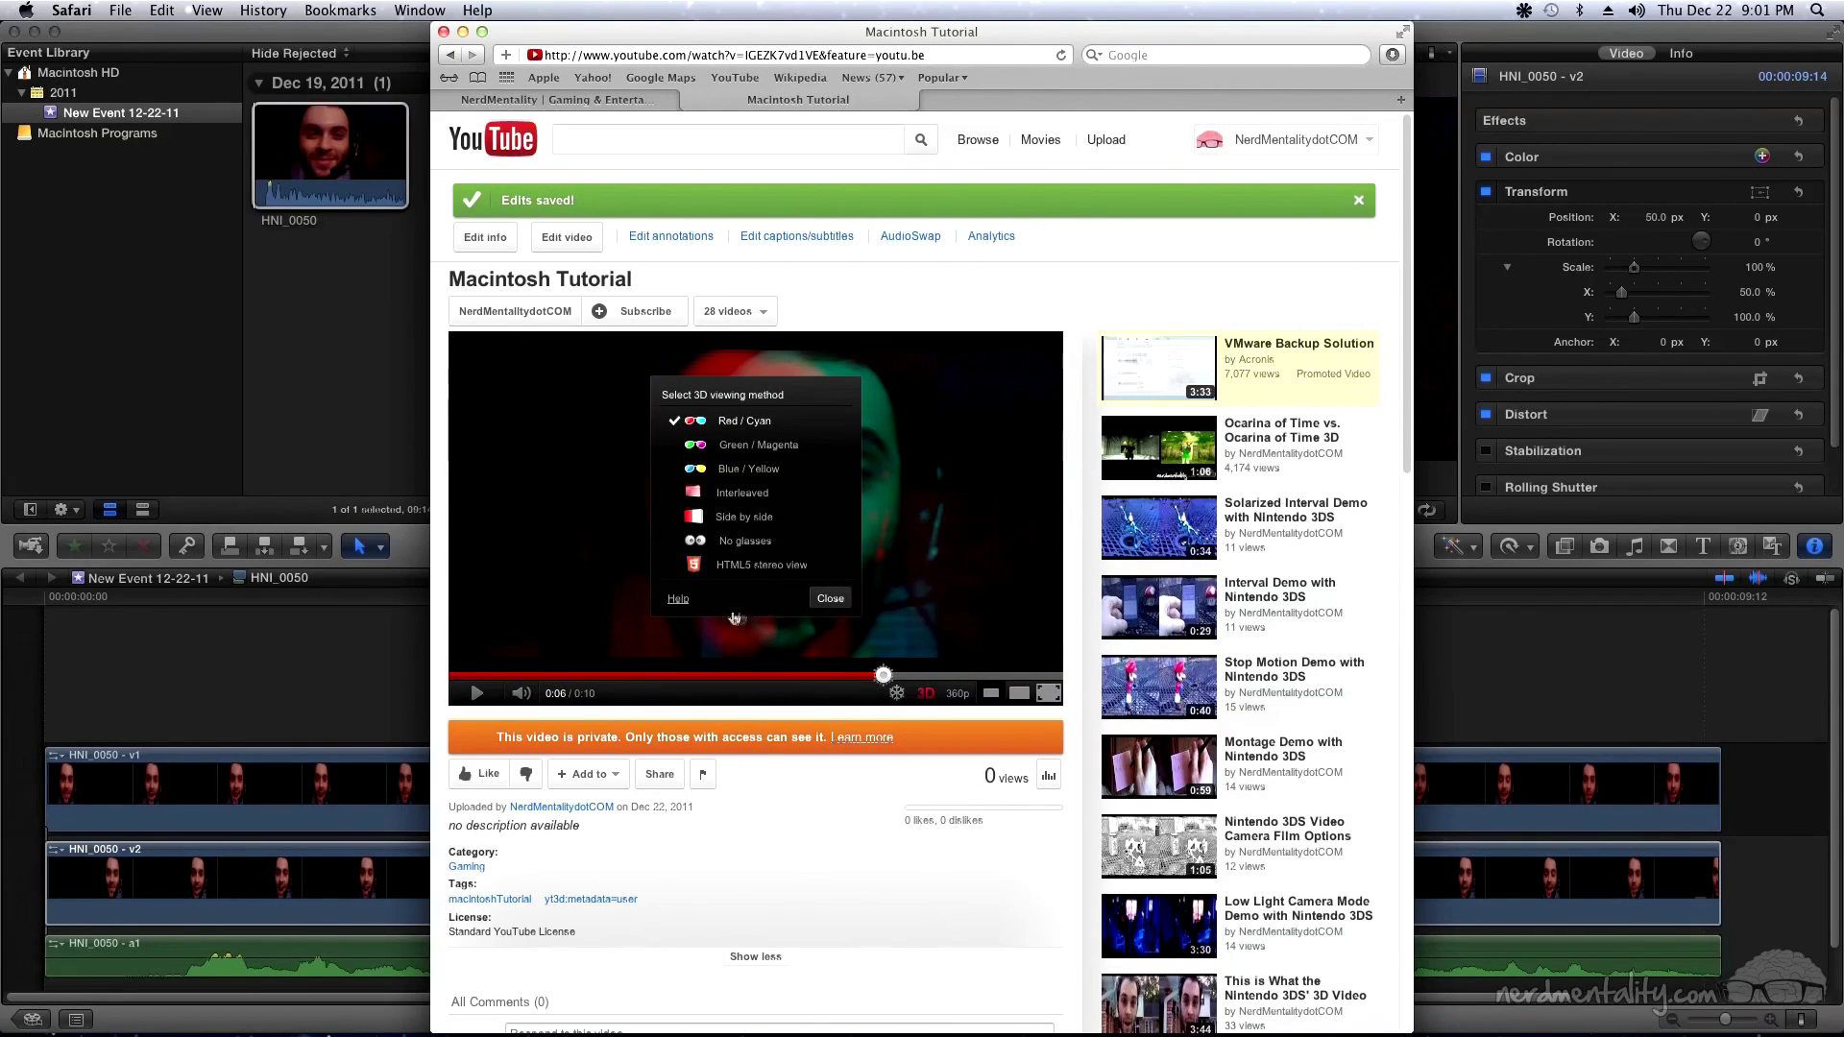
left_click(829, 598)
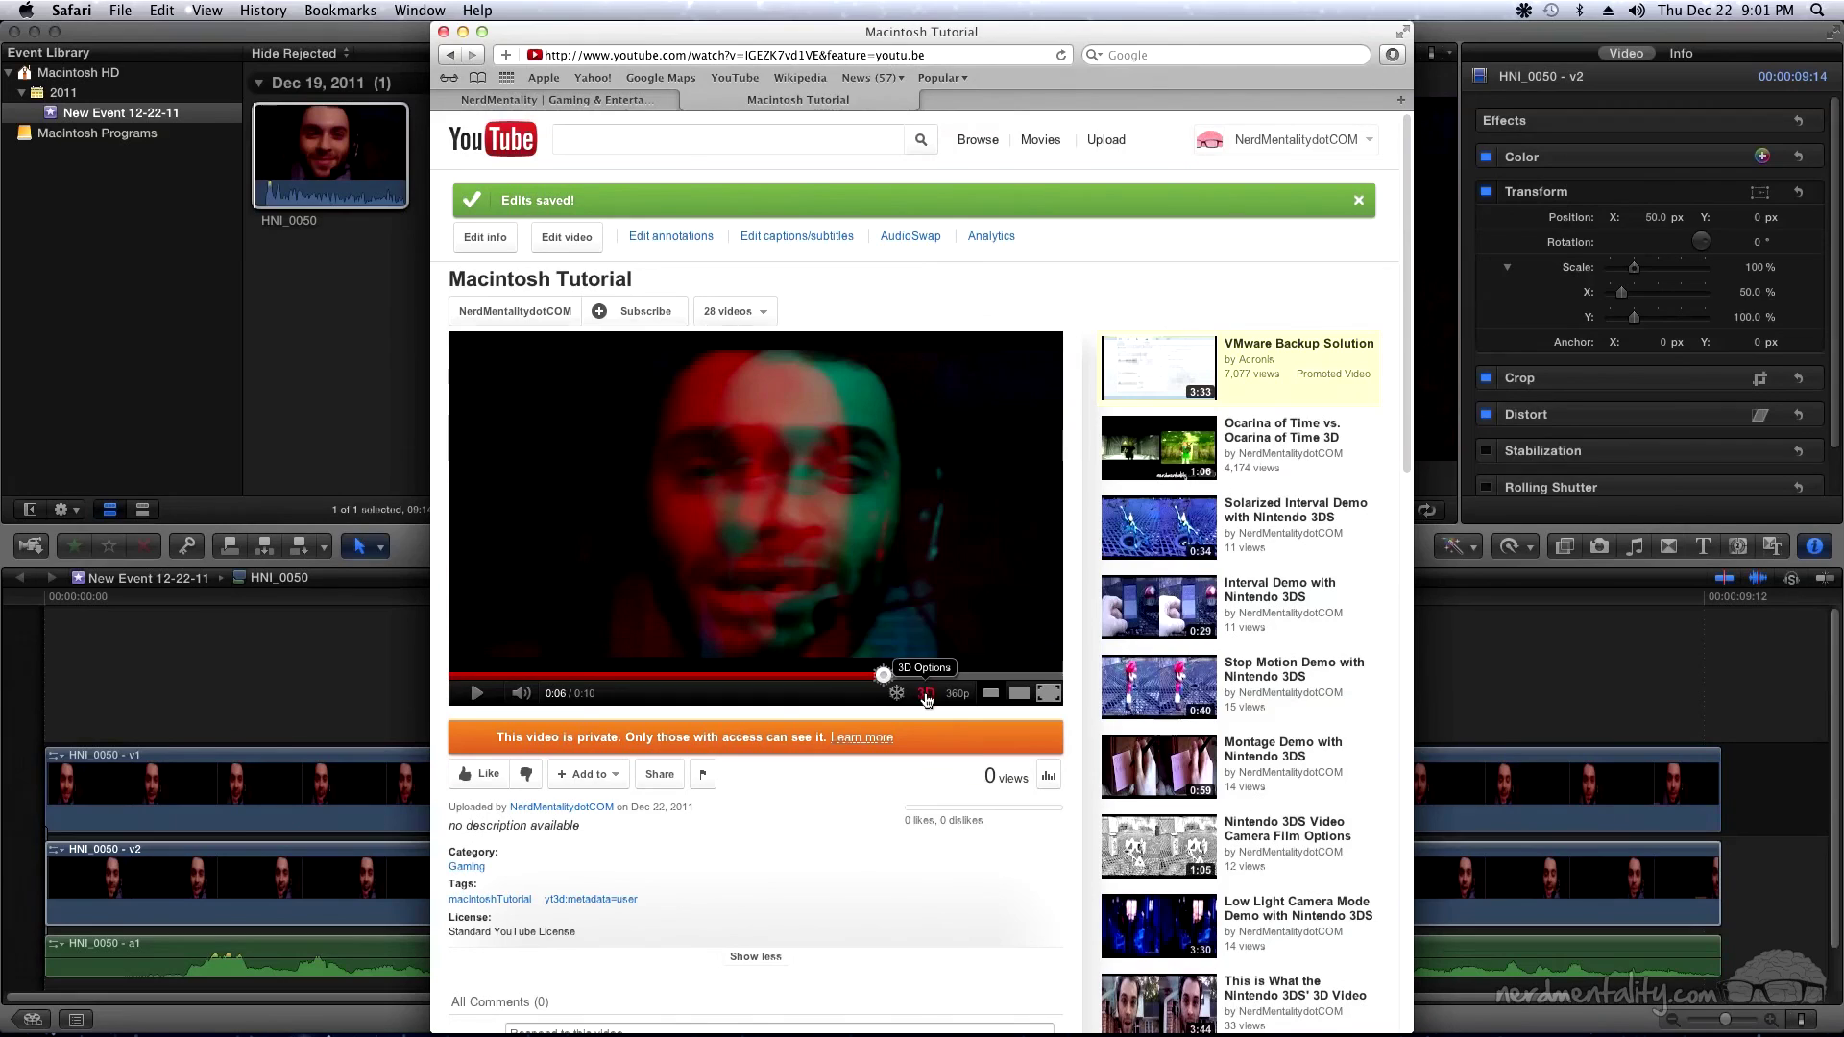
left_click(925, 693)
left_click(864, 663)
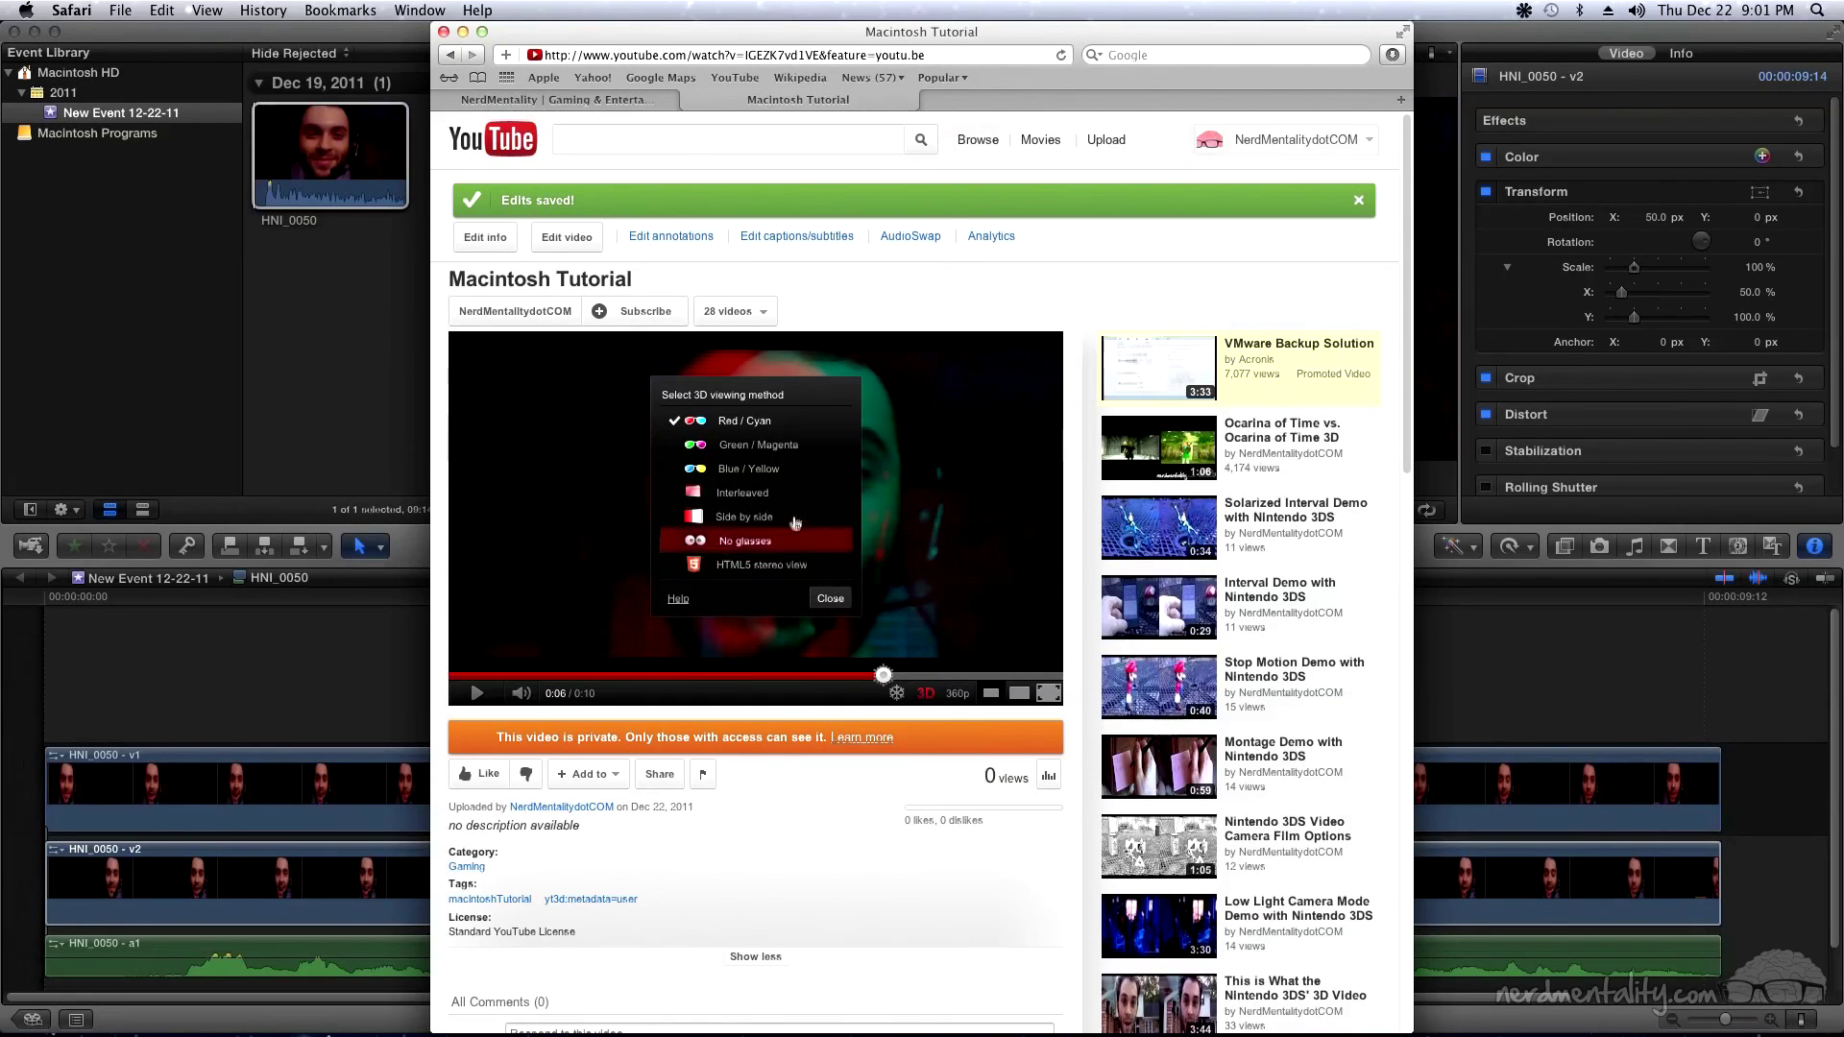